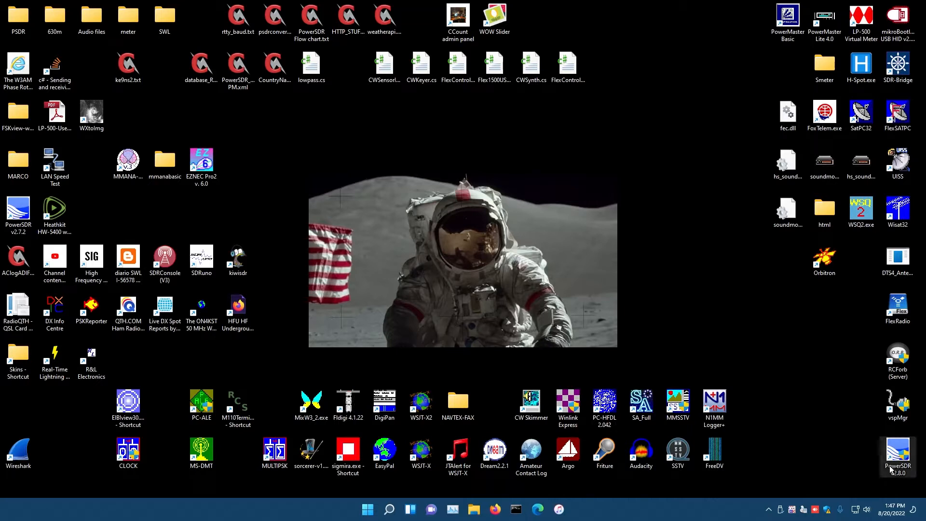
# Step: Move the PowerSDR v2.8.0 desktop shortcut slightly and check in its compatibility properties that it runs as an administrator
pyautogui.moveTo(899, 456); pyautogui.dragTo(859, 455)
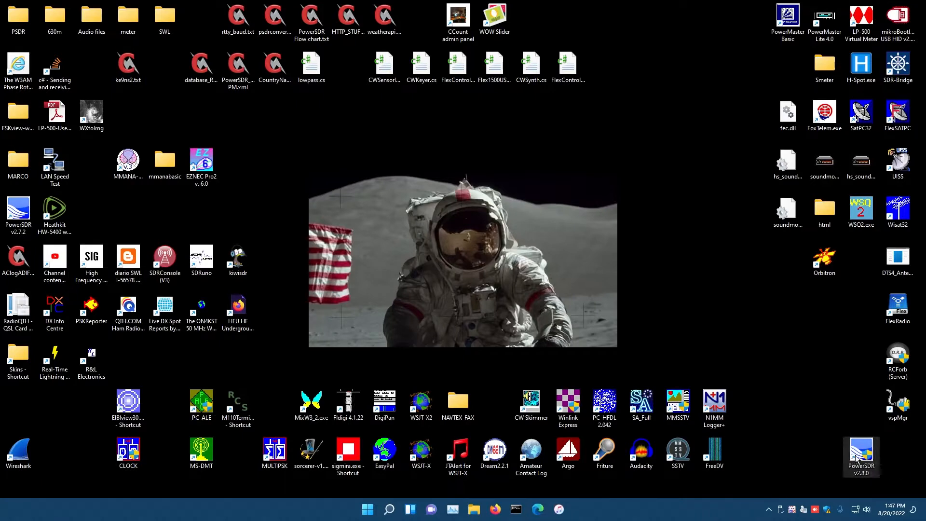
pyautogui.rightClick(859, 455)
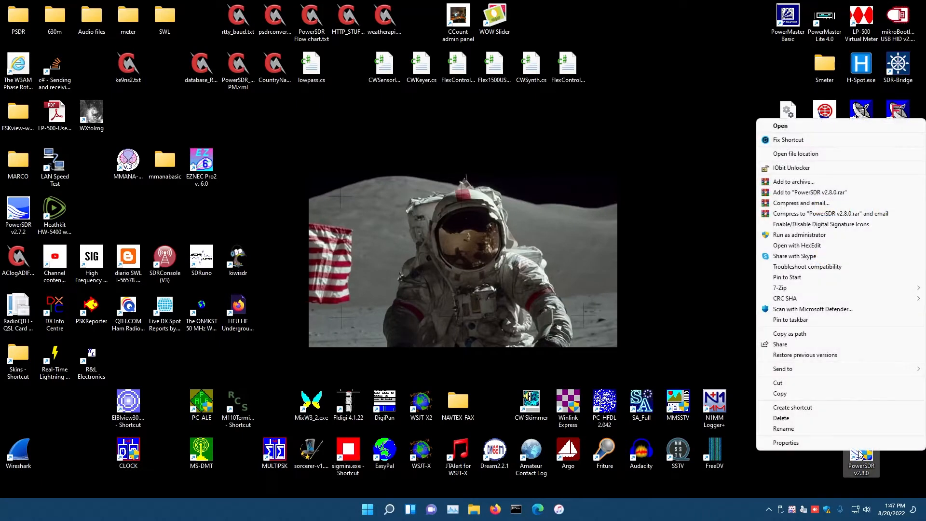
pyautogui.click(822, 443)
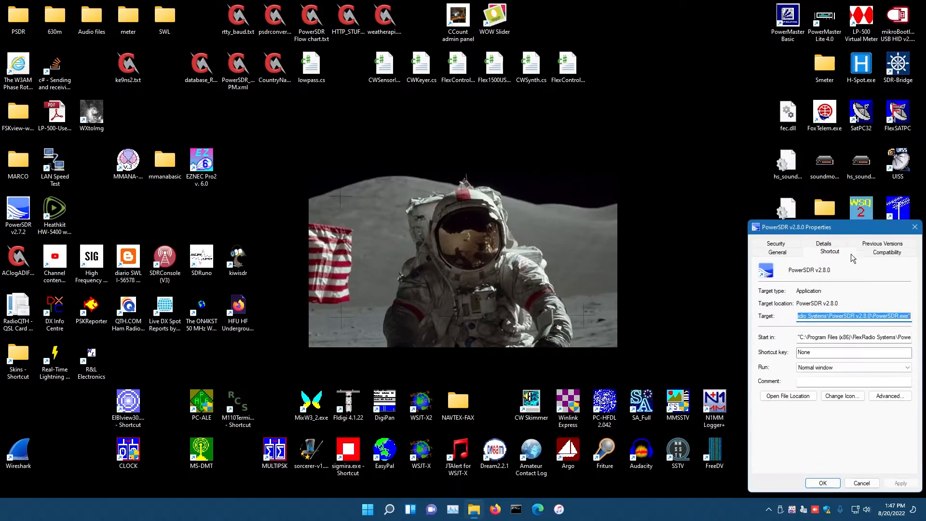
pyautogui.click(886, 251)
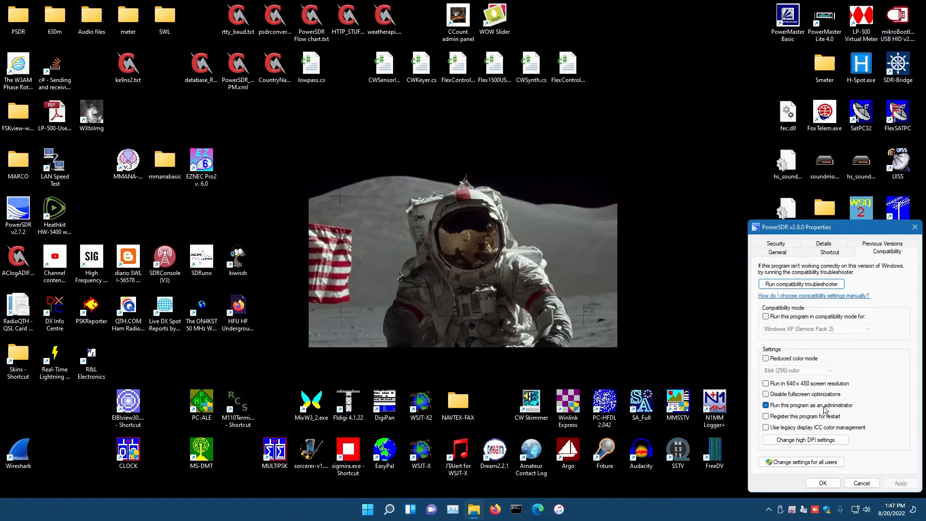
pyautogui.click(822, 484)
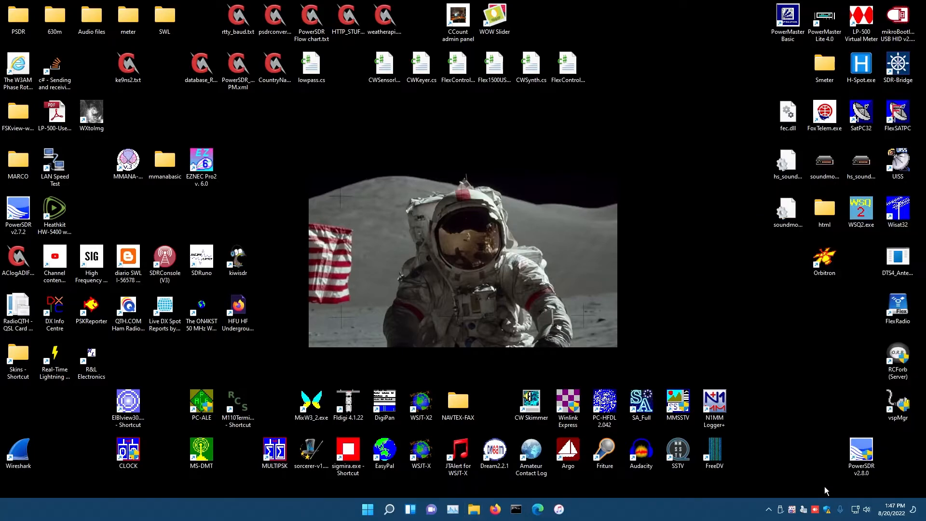
# Step: Launch PowerSDR v2.8.0, allow it to make changes to the device, and enlarge its console window to give all controls room
pyautogui.doubleClick(859, 455)
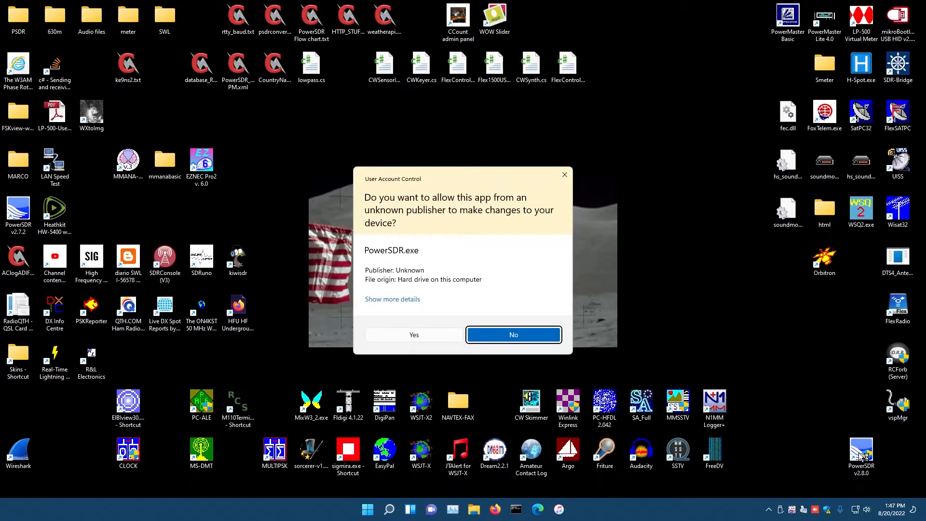
pyautogui.click(435, 337)
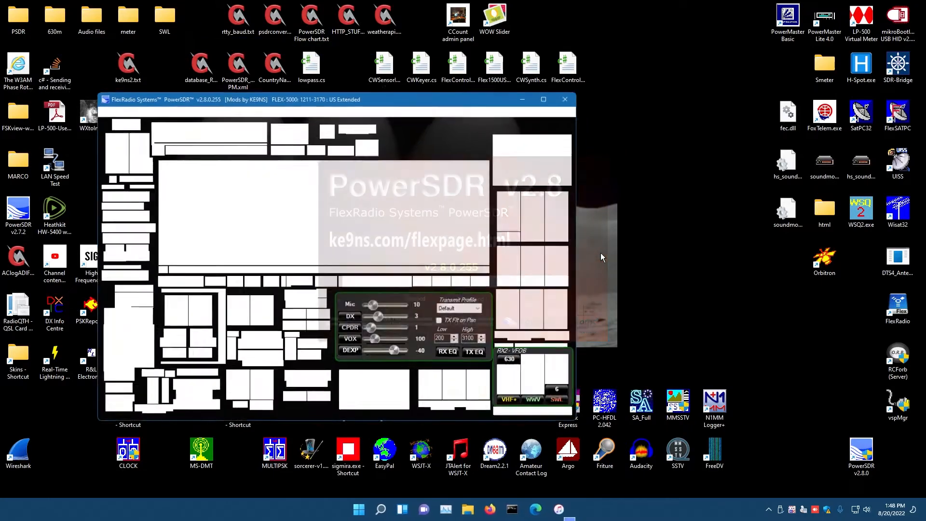
pyautogui.moveTo(427, 96)
pyautogui.mouseDown()
pyautogui.moveTo(448, 42)
pyautogui.moveTo(463, 41)
pyautogui.mouseUp()
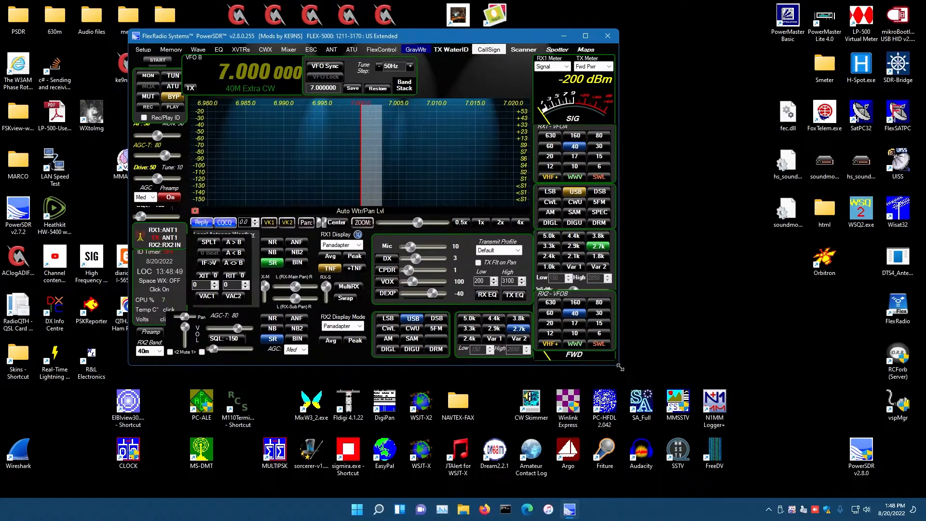
pyautogui.moveTo(620, 368); pyautogui.dragTo(782, 459)
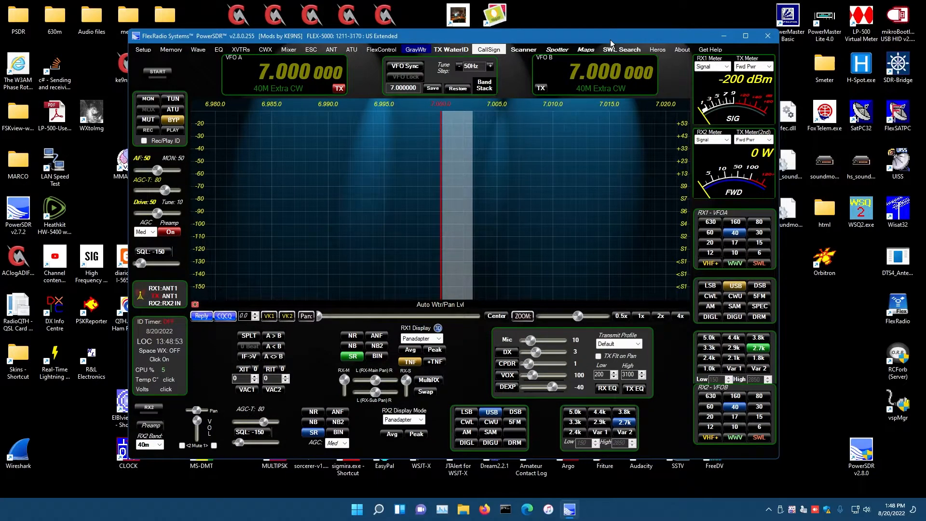
pyautogui.moveTo(610, 40); pyautogui.dragTo(601, 35)
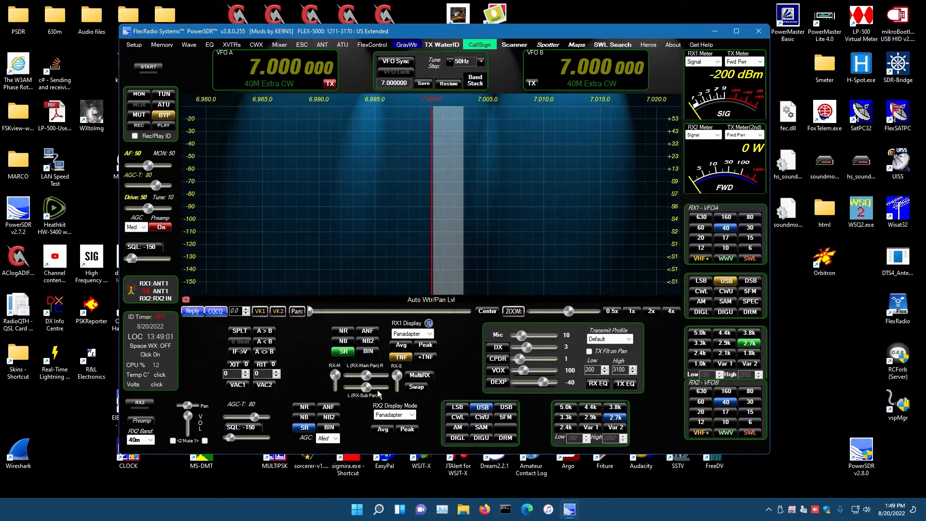
# Step: Turn off the tracking notch filter (TNF) and set the RX1 display mode to Panafall8020
pyautogui.click(401, 357)
pyautogui.click(428, 333)
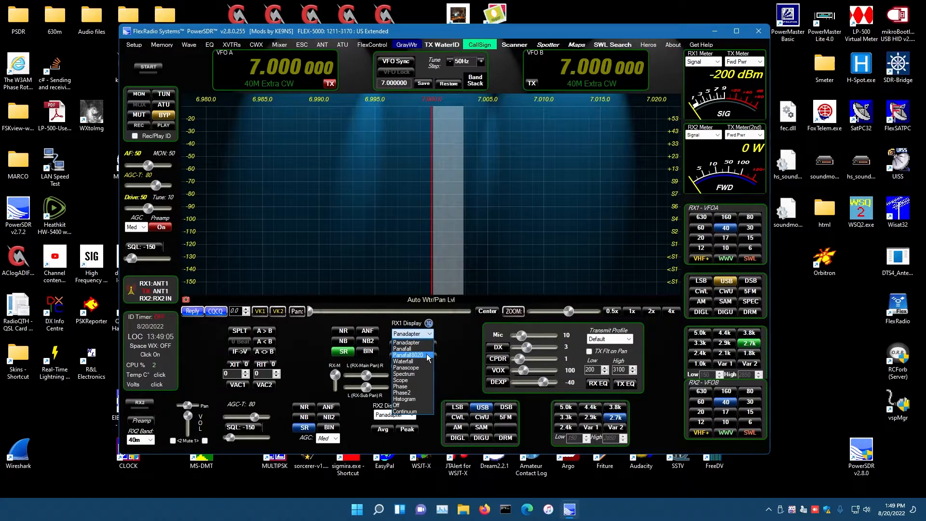
pyautogui.click(427, 355)
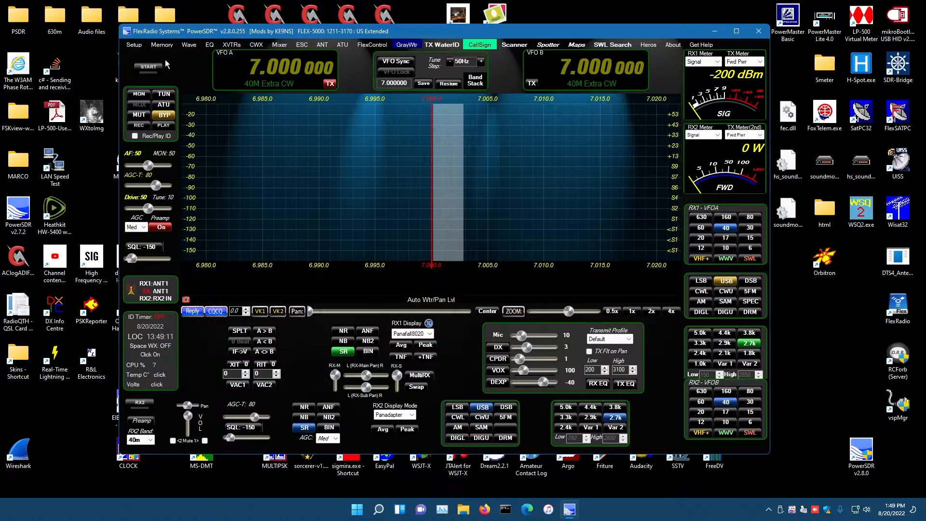
pyautogui.moveTo(306, 36); pyautogui.dragTo(307, 31)
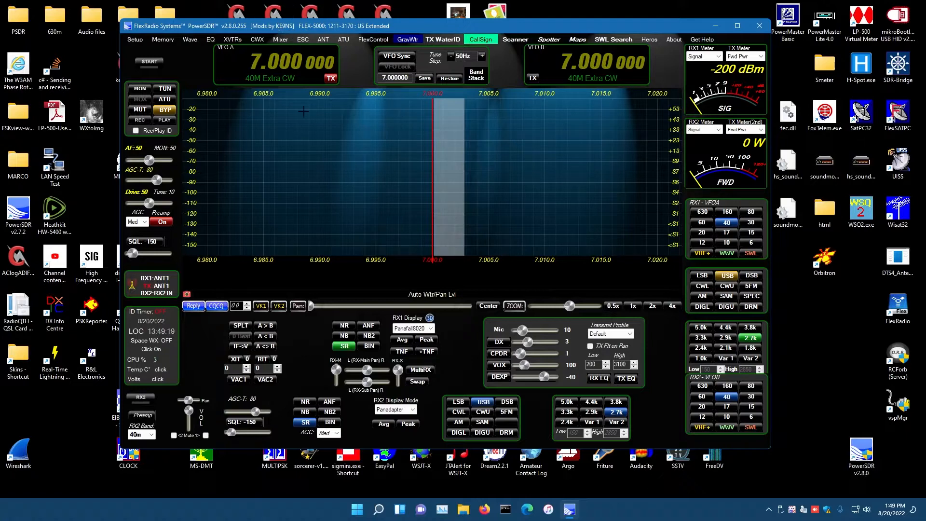
# Step: Enable SpaceBar Latch ON/OFF and DttSP Auto Restart in the general hardware configuration of PowerSDR Setup
pyautogui.click(135, 41)
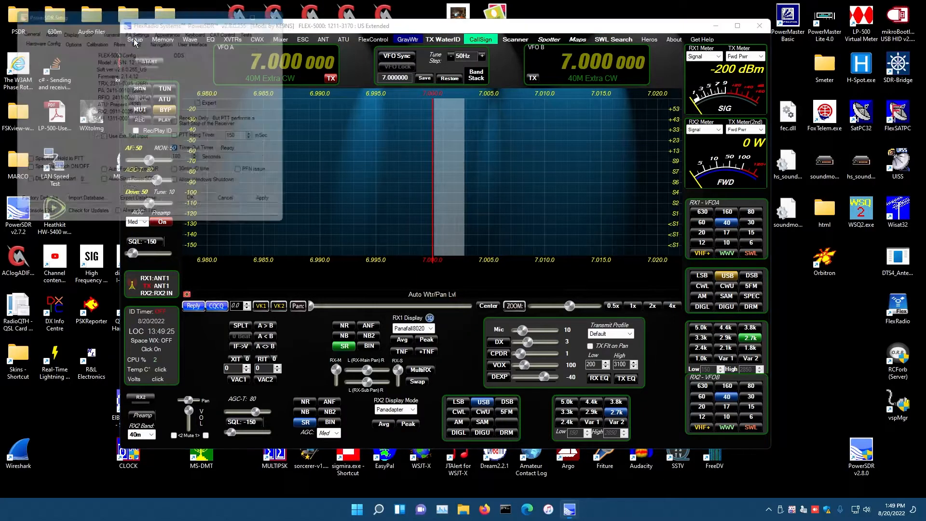
pyautogui.moveTo(171, 9); pyautogui.dragTo(465, 156)
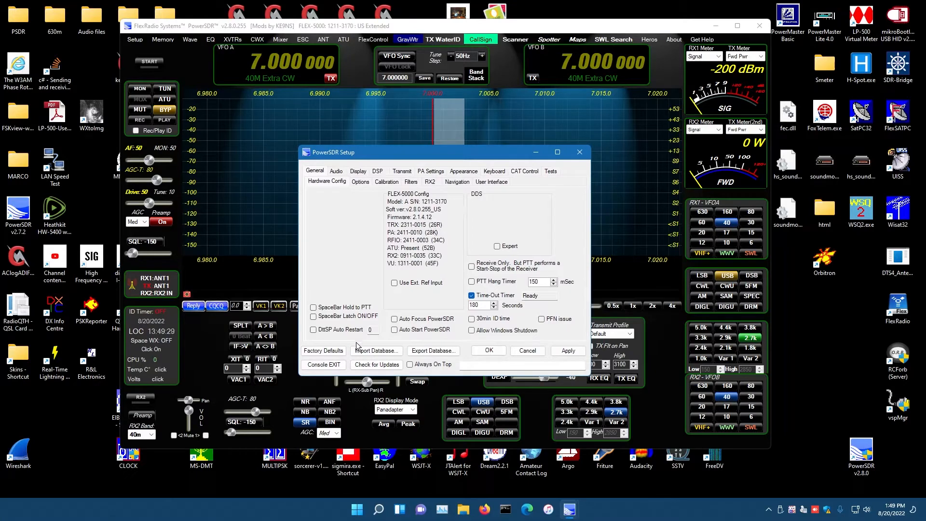
pyautogui.click(314, 317)
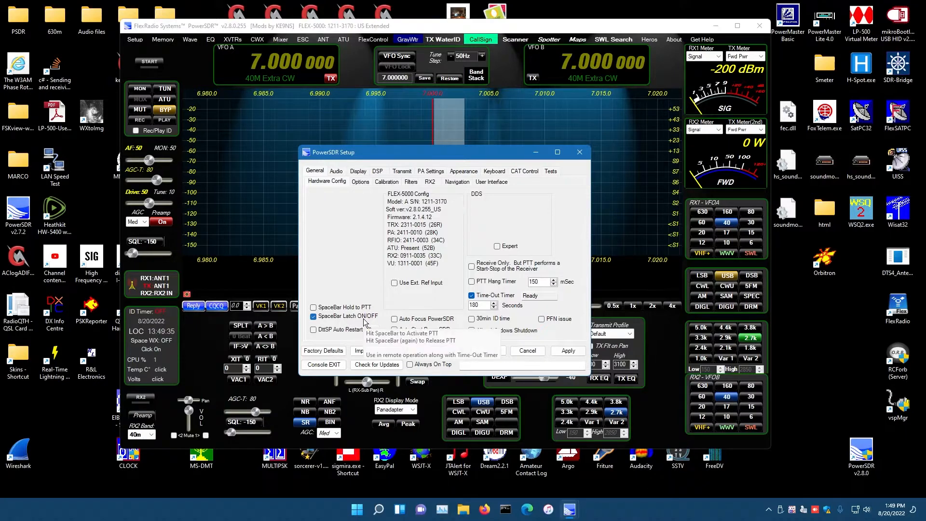
pyautogui.click(313, 330)
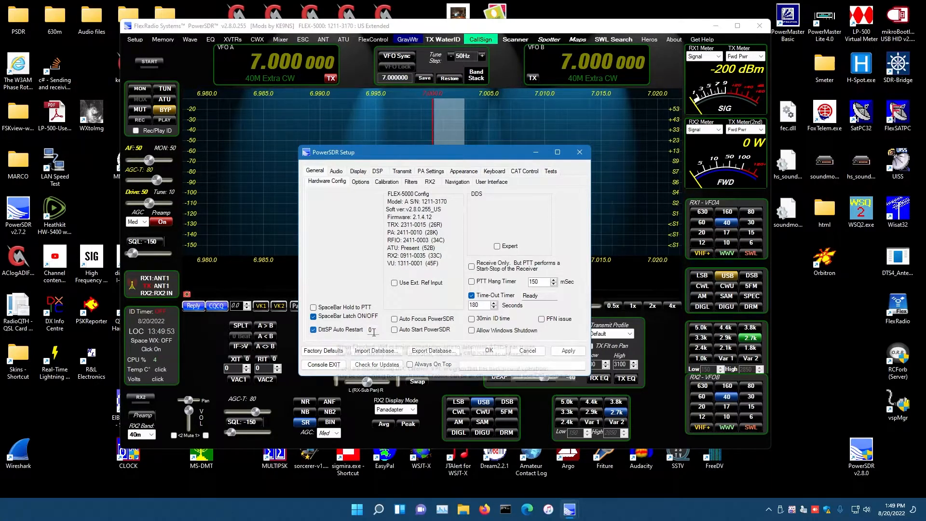
# Step: Set the process priority to High in the general setup options
pyautogui.click(360, 182)
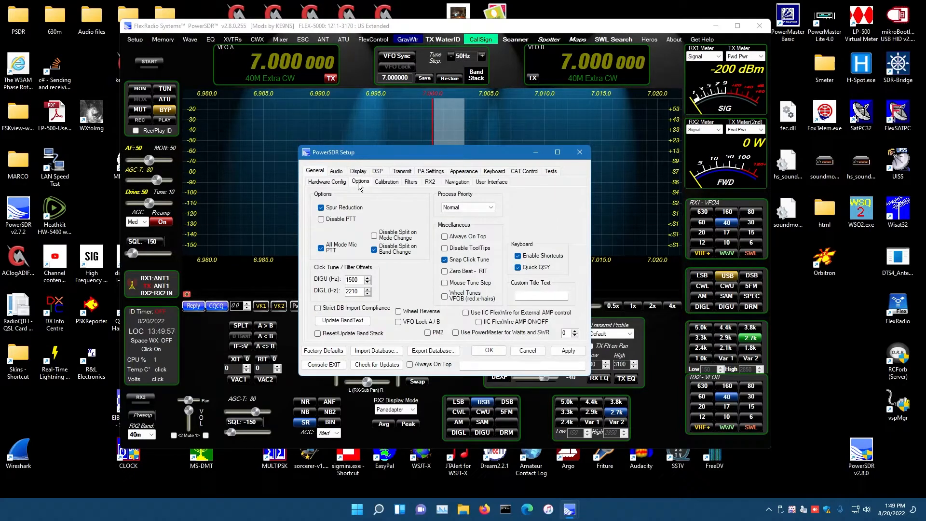
pyautogui.click(471, 207)
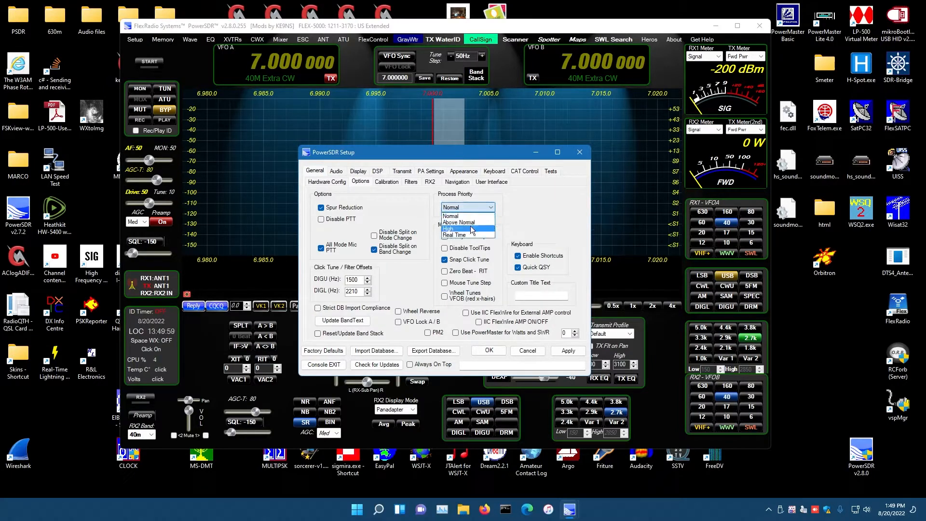
pyautogui.click(472, 229)
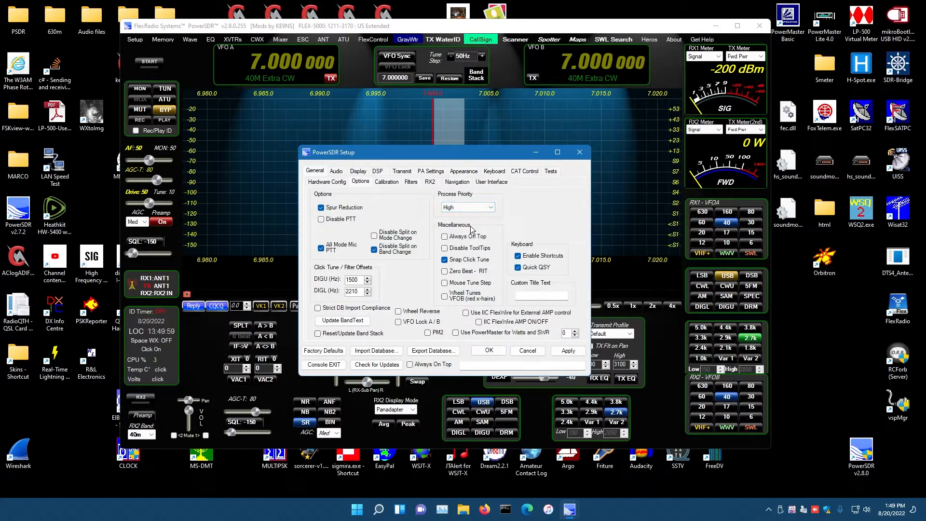
# Step: Enable ESC integrated into Console screen in the RX2 setup options
pyautogui.click(387, 182)
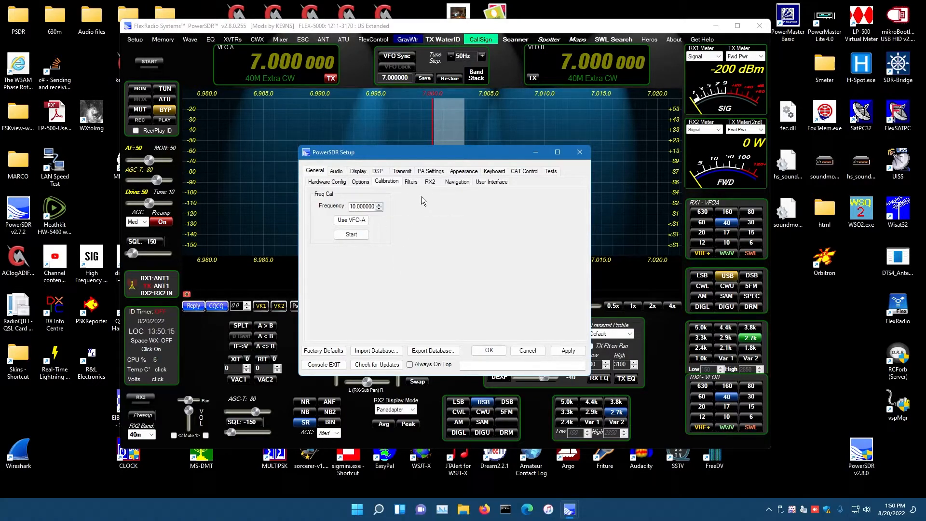
pyautogui.click(430, 183)
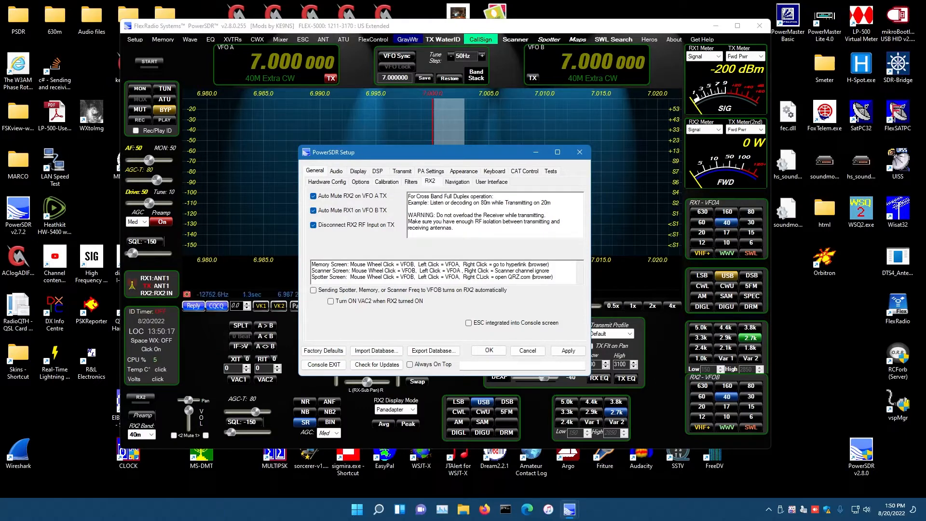
pyautogui.click(467, 324)
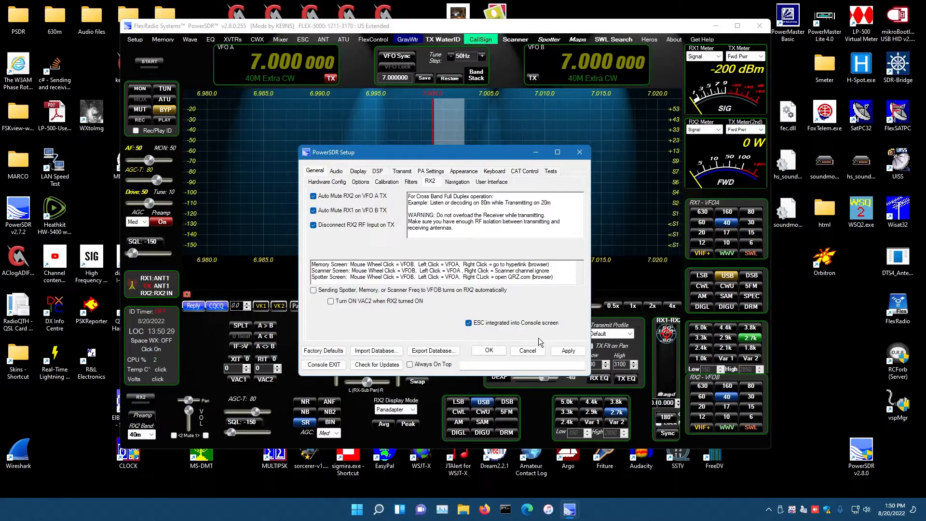
# Step: Activate the PowerMate knob, set both its Alt #1 and Alt #2 tune steps to 50Hz, and apply the setup
pyautogui.click(455, 182)
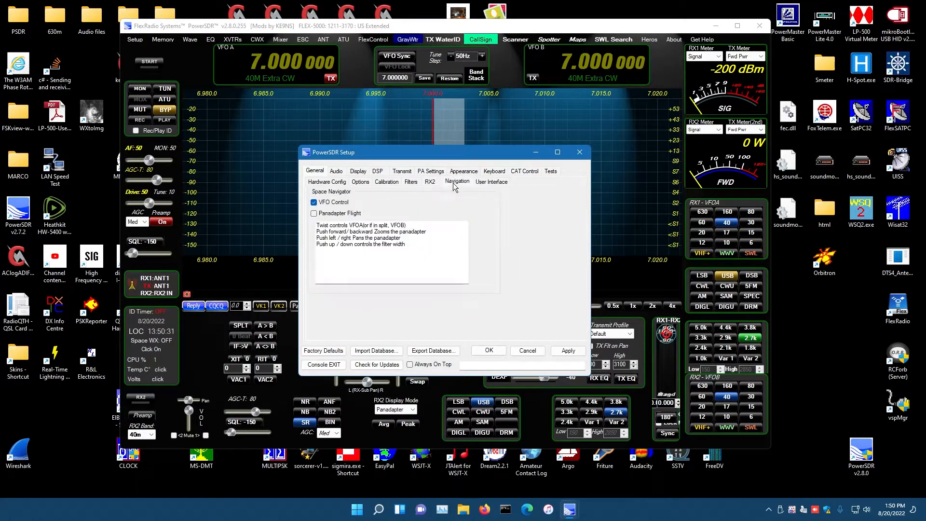
pyautogui.click(482, 184)
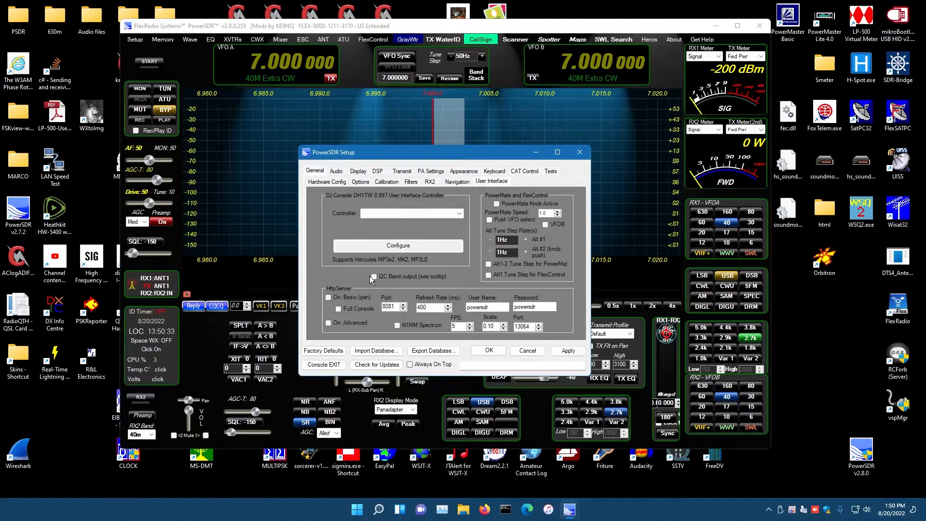
pyautogui.click(497, 204)
pyautogui.click(524, 240)
pyautogui.click(524, 240)
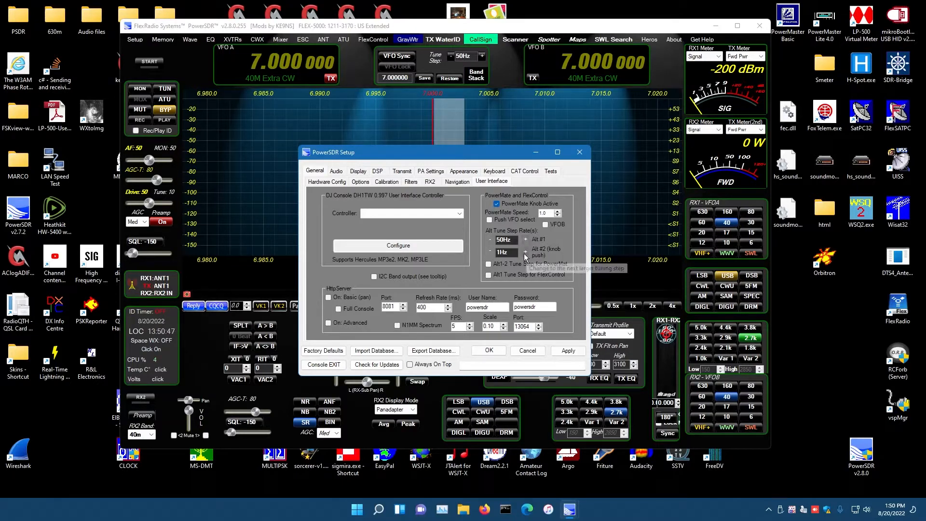
pyautogui.click(526, 252)
pyautogui.click(525, 253)
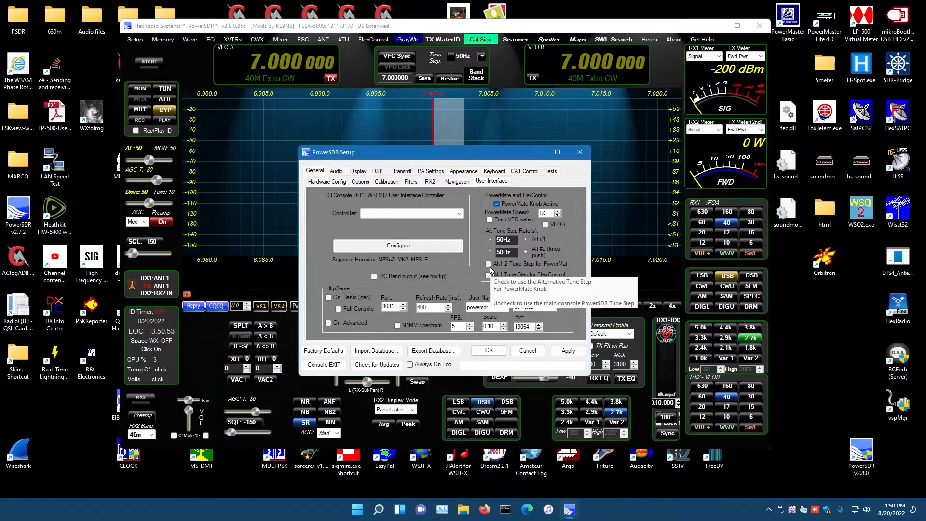
pyautogui.click(565, 354)
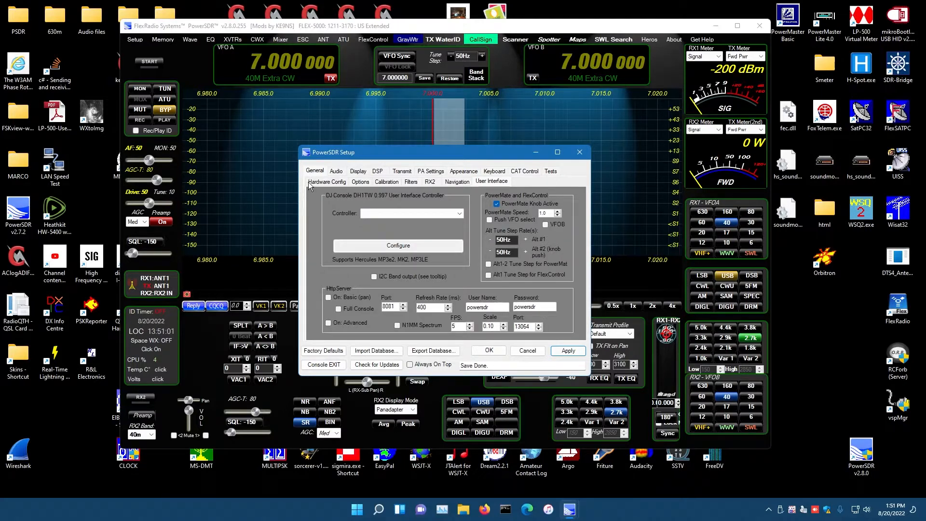
# Step: Set the primary audio sample rate to 192000 and choose the primary buffer size
pyautogui.click(336, 172)
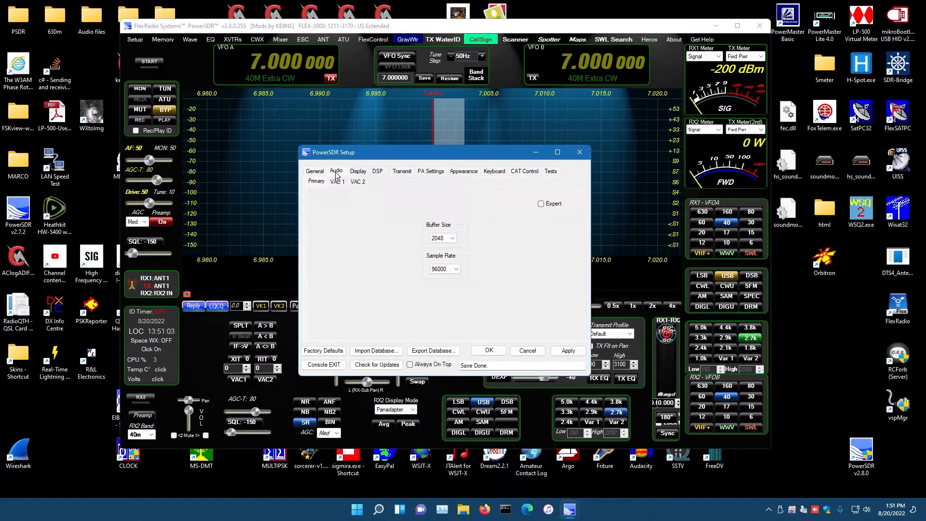
pyautogui.click(456, 270)
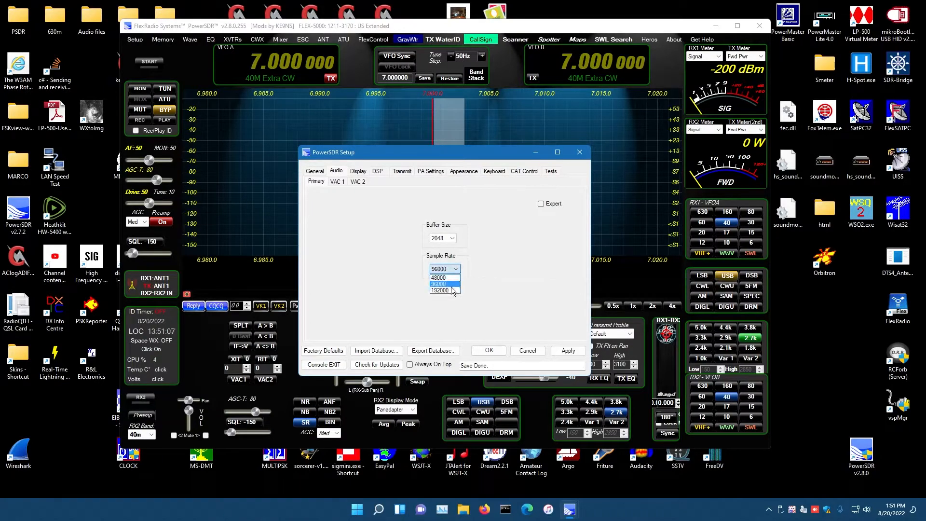
pyautogui.click(449, 289)
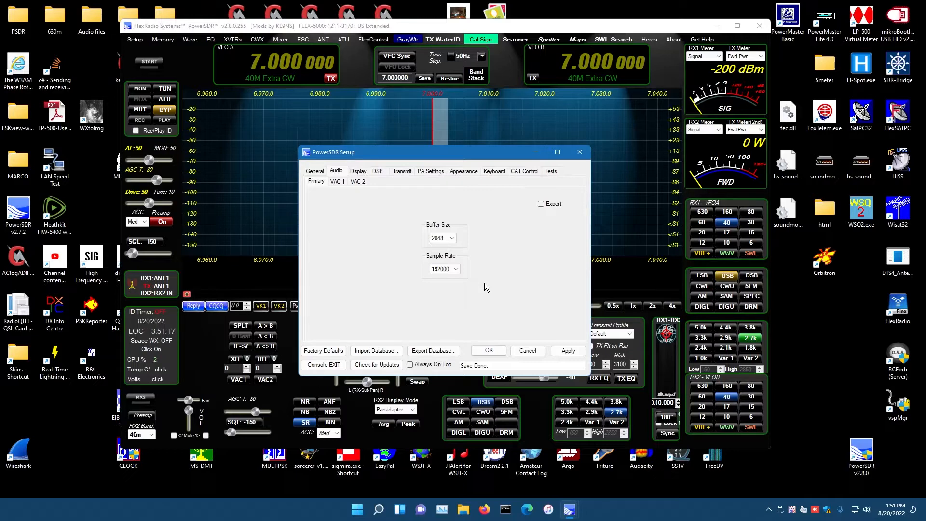
pyautogui.click(457, 271)
pyautogui.click(454, 240)
pyautogui.click(440, 252)
# Step: Try Mix VAC1 and MIC audio for VAC1, leaving both it and Allow PTT to override/bypass VAC for Phone off
pyautogui.click(338, 183)
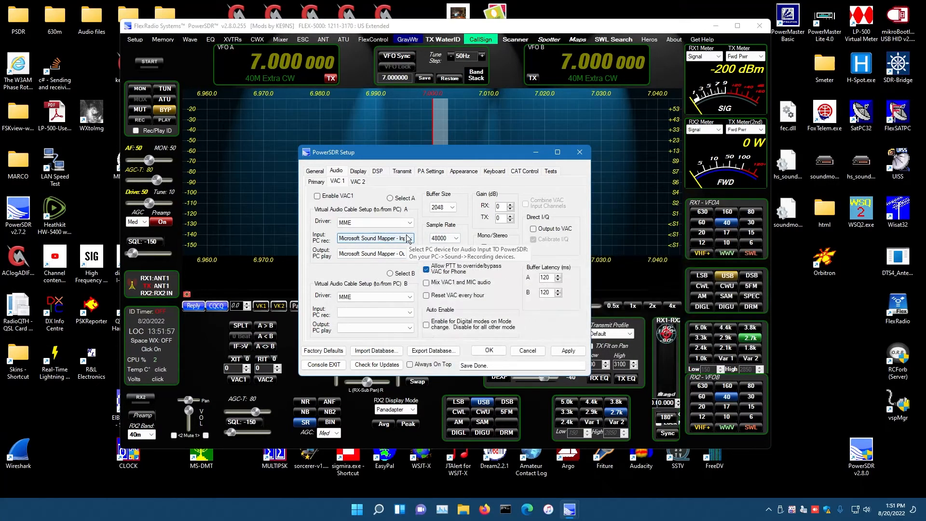
pyautogui.click(429, 284)
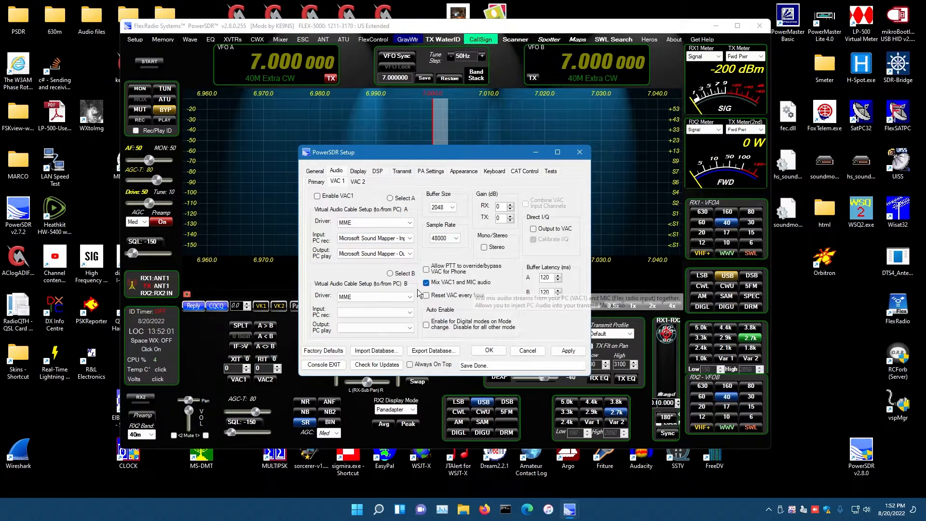
pyautogui.click(427, 284)
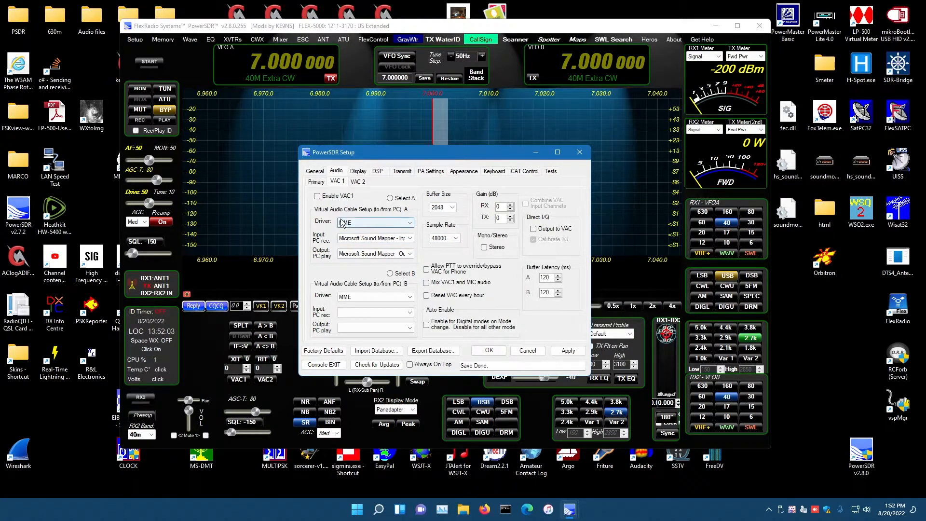
# Step: Set the VAC1 driver for cable setup A to Windows DirectSound and for cable setup B to Windows WDM-KS
pyautogui.click(384, 223)
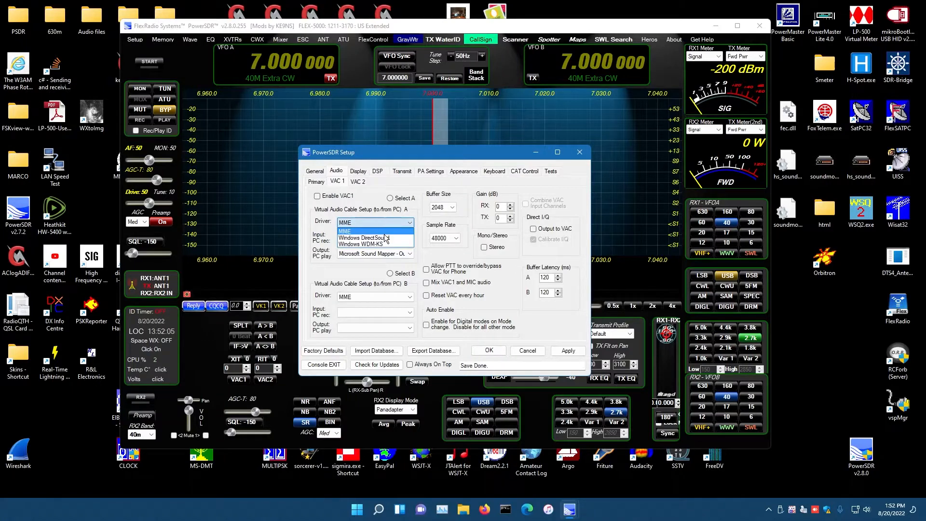
pyautogui.click(385, 238)
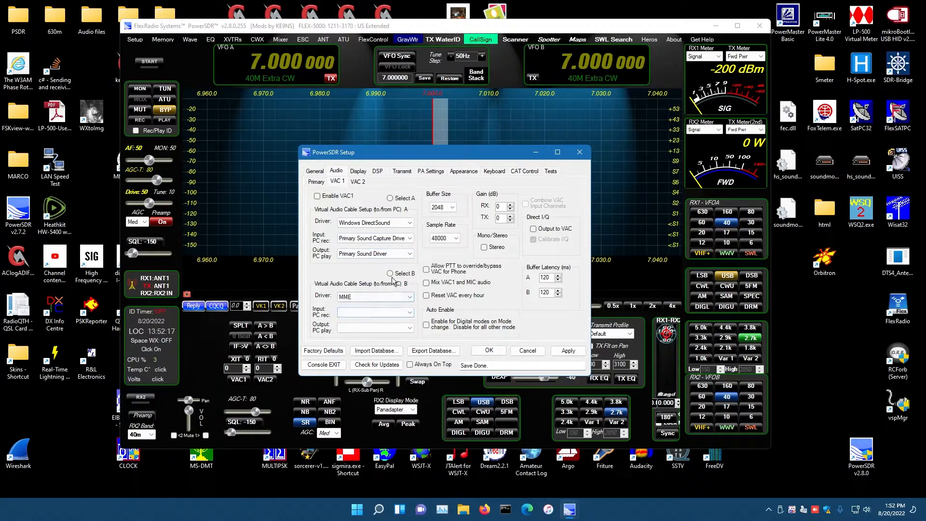
pyautogui.click(408, 302)
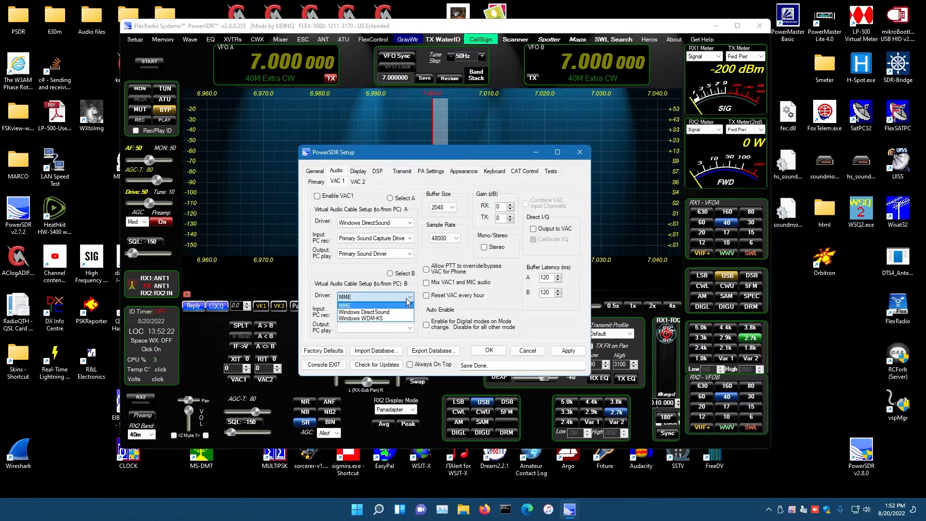
pyautogui.click(382, 319)
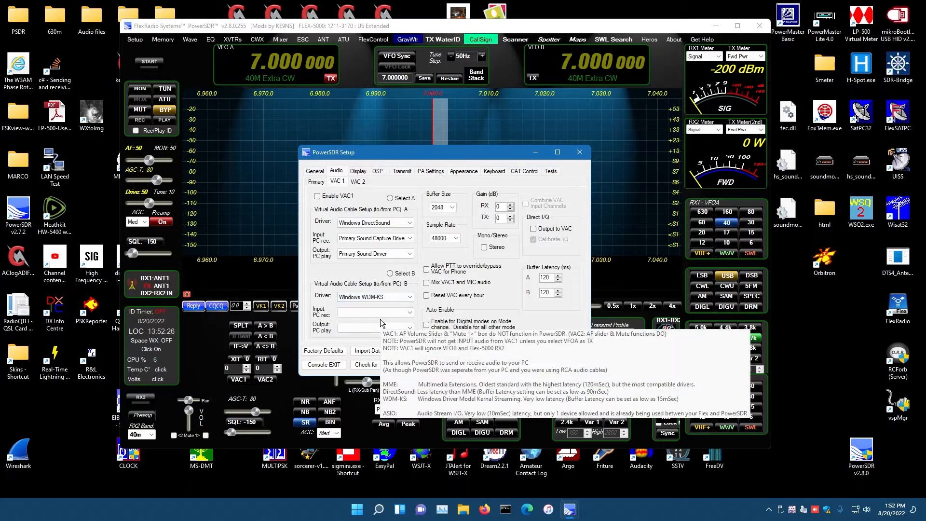
# Step: Set the VAC1 cable B input to VoiceMeeter vaio and its output to VoiceMeeter Aux vaio
pyautogui.click(411, 314)
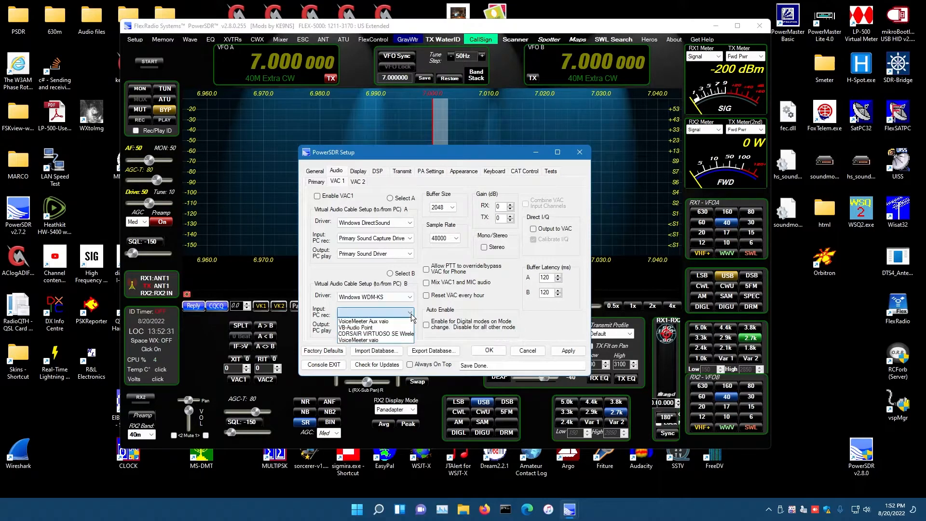
pyautogui.click(380, 340)
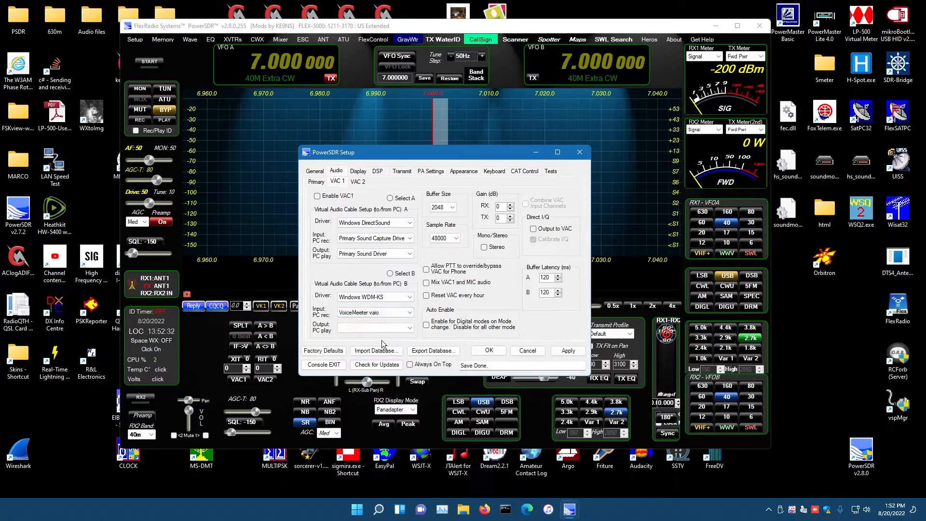
pyautogui.click(410, 329)
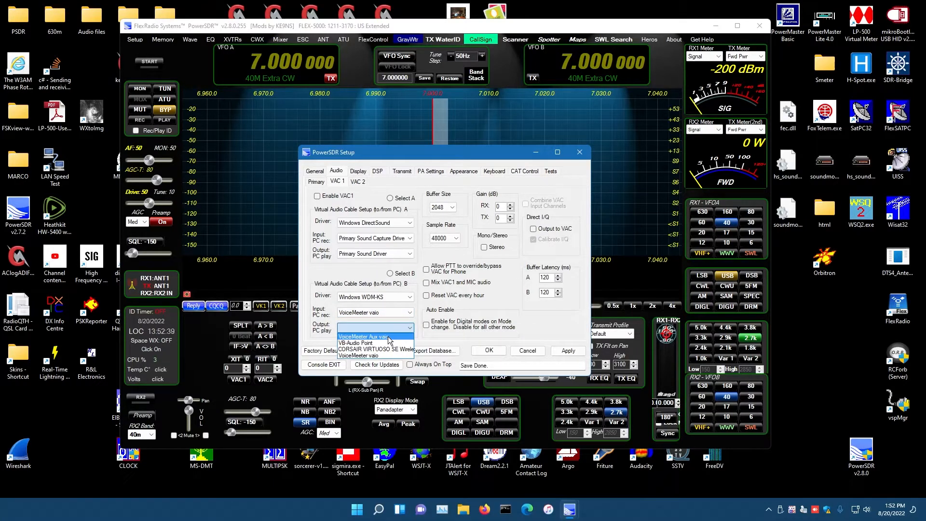
pyautogui.click(389, 337)
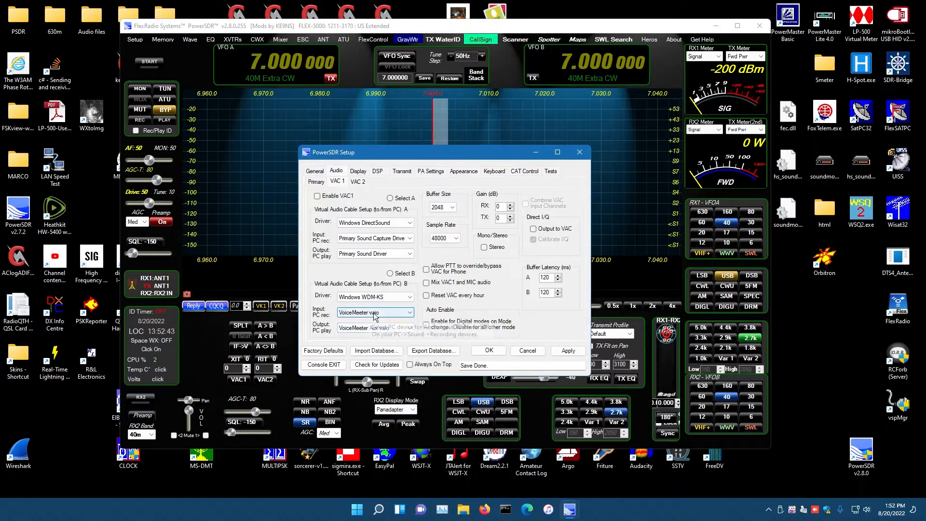
# Step: Set the VAC1 buffer latency B to 50 ms and make cable setup B the active selection
pyautogui.doubleClick(545, 292)
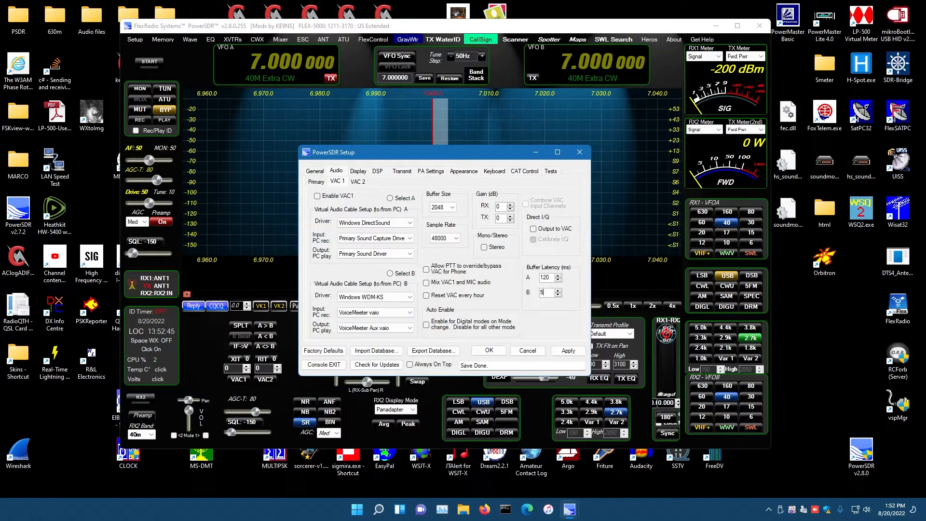
pyautogui.write('50')
pyautogui.click(390, 273)
# Step: Set the VAC1 buffer size to 512, toggle Direct I/Q Output to VAC on and back off, and apply the setup
pyautogui.click(440, 208)
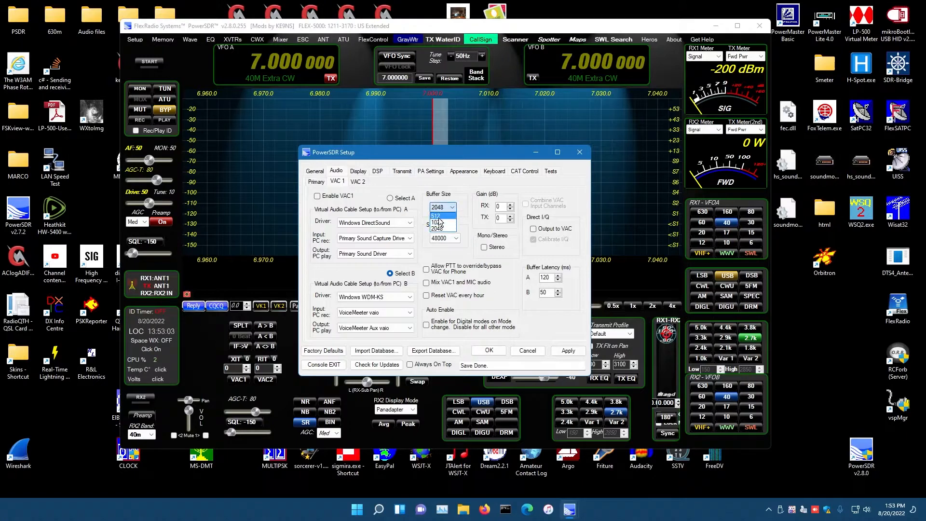
pyautogui.click(438, 216)
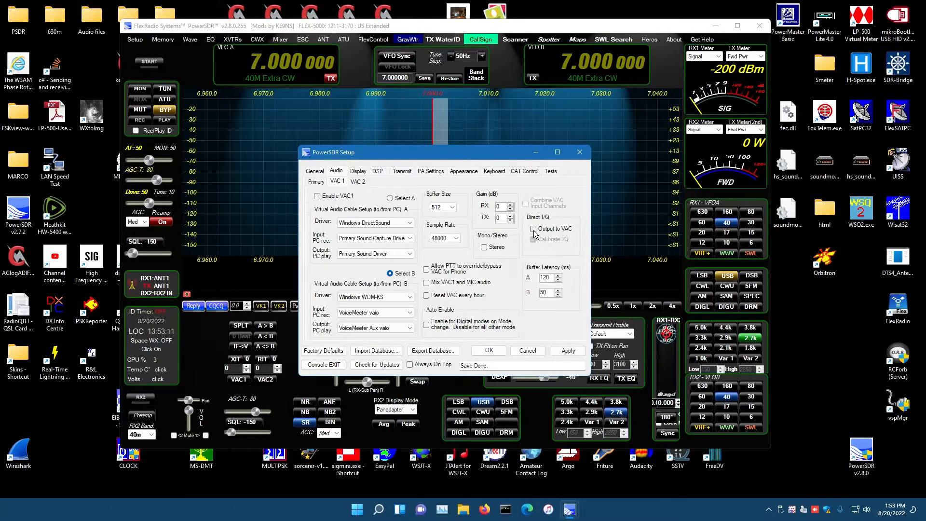
pyautogui.click(534, 229)
pyautogui.click(533, 229)
pyautogui.click(574, 353)
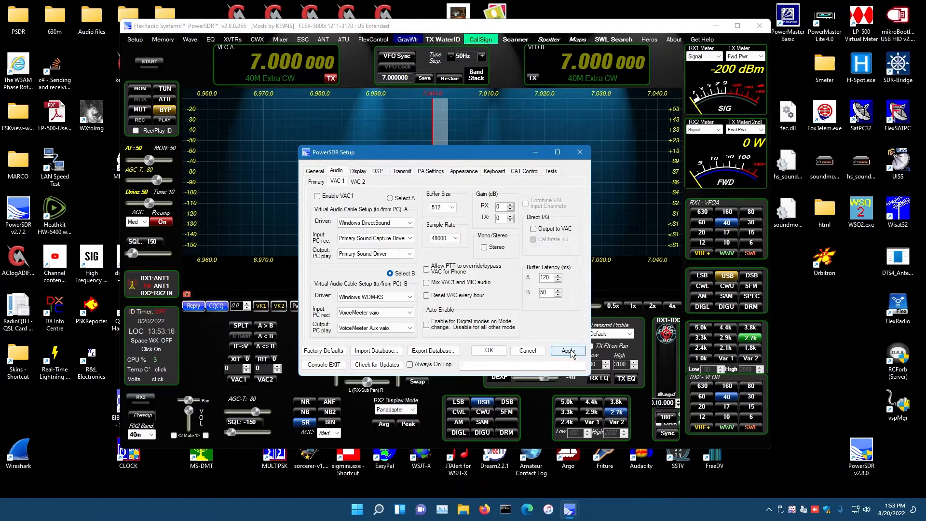
# Step: Configure VAC 2 with the Windows DirectSound driver, VoiceMeeter Output as input and VoiceMeeter Aux Input as output, and open its buffer latency for editing
pyautogui.click(357, 182)
pyautogui.click(375, 223)
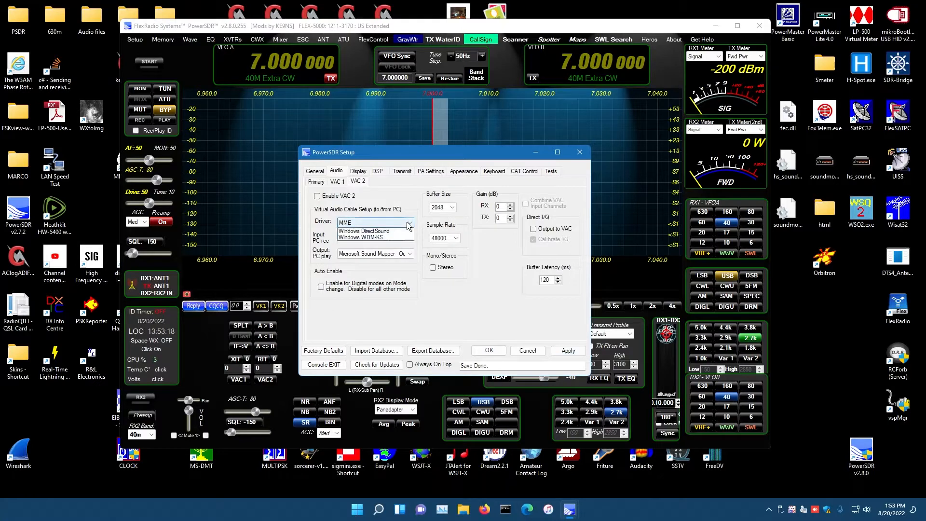
pyautogui.click(394, 238)
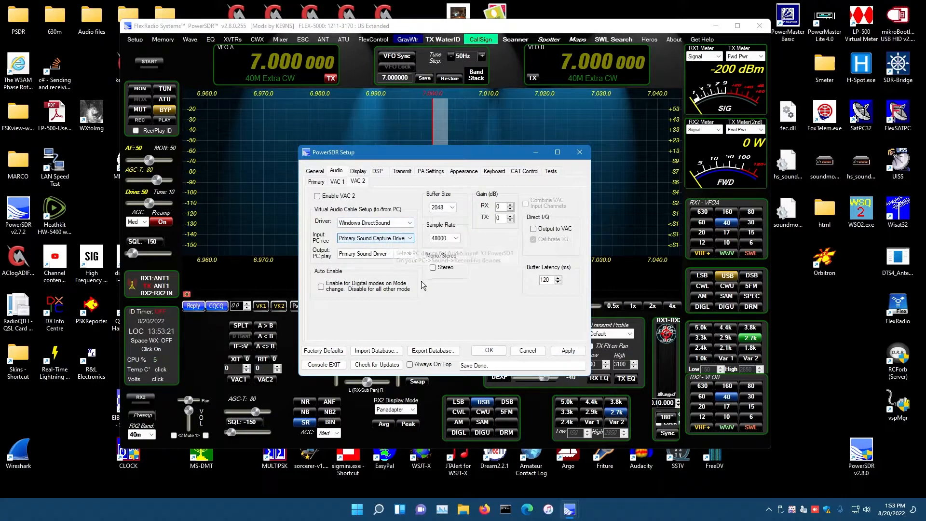
pyautogui.click(411, 239)
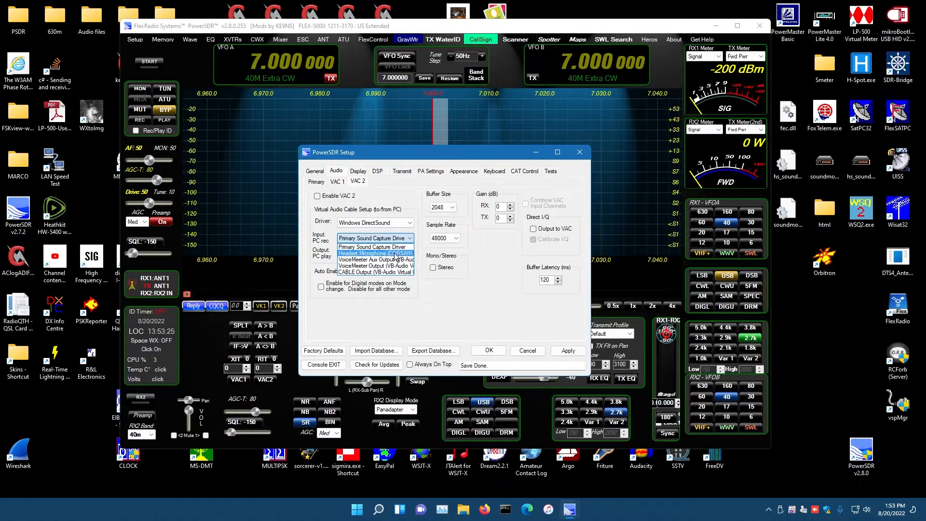
pyautogui.click(394, 268)
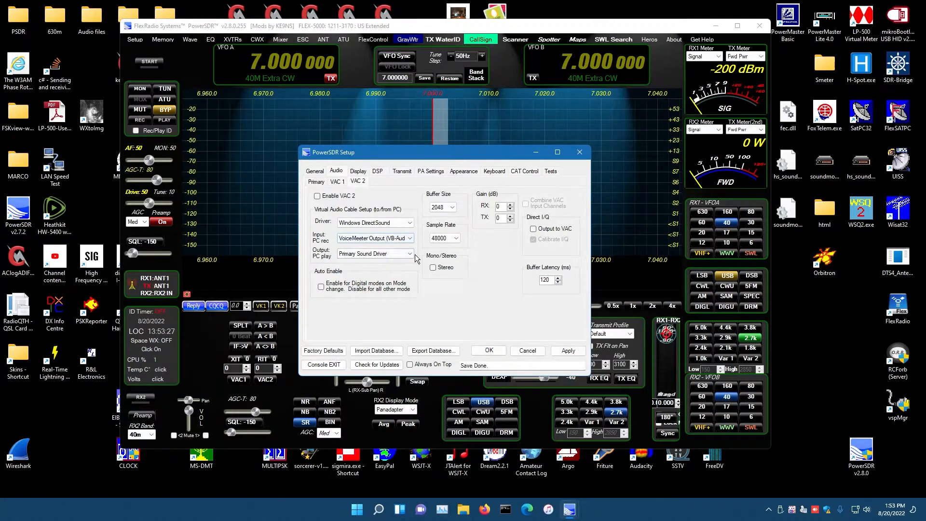
pyautogui.click(411, 254)
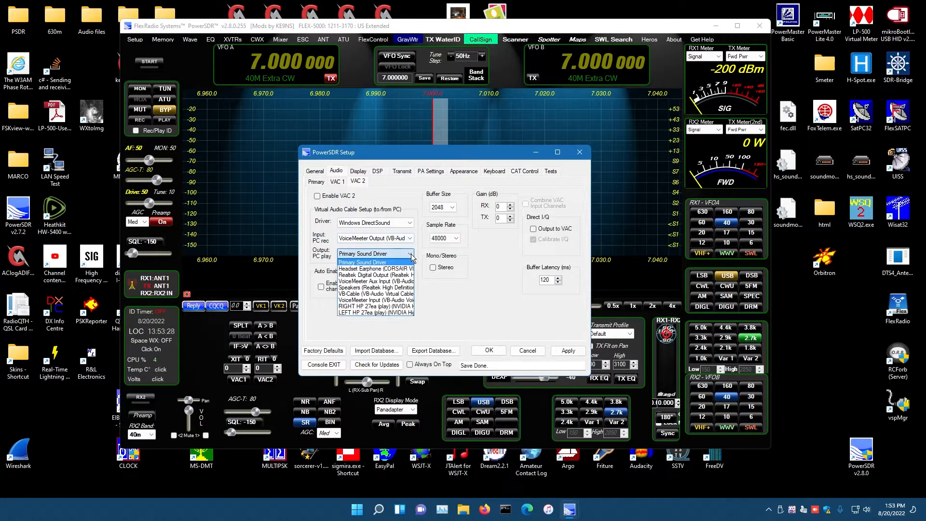
pyautogui.click(399, 281)
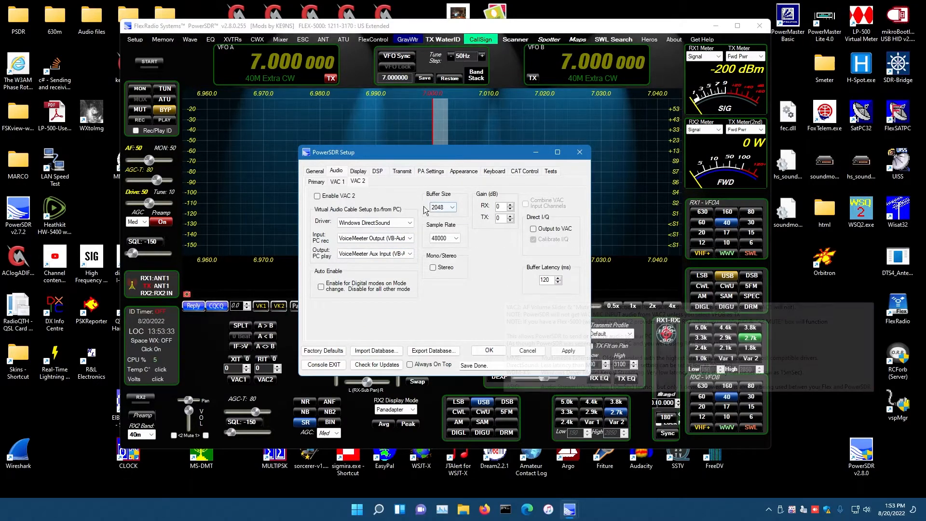
pyautogui.moveTo(550, 280); pyautogui.dragTo(526, 281)
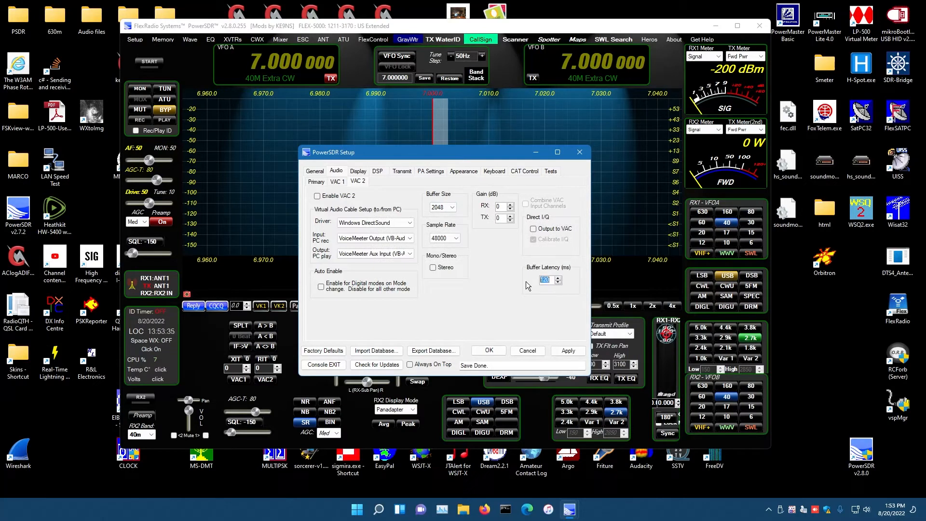
# Step: Set the VAC1 buffer latency A to 90 ms and apply the setup
pyautogui.click(339, 184)
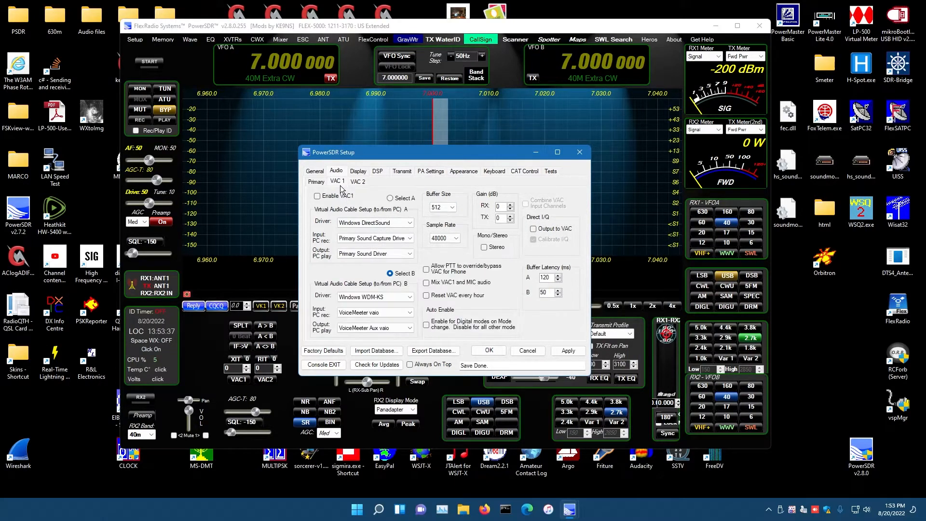
pyautogui.moveTo(548, 277); pyautogui.dragTo(527, 279)
pyautogui.write('90')
pyautogui.click(568, 351)
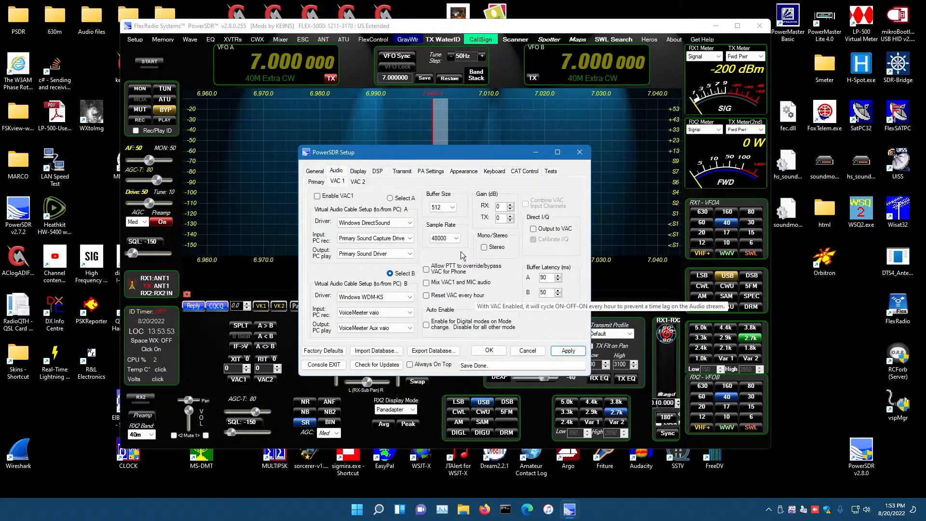
# Step: Set the display spectrum grid's Max to -19 and Step to 6
pyautogui.click(362, 172)
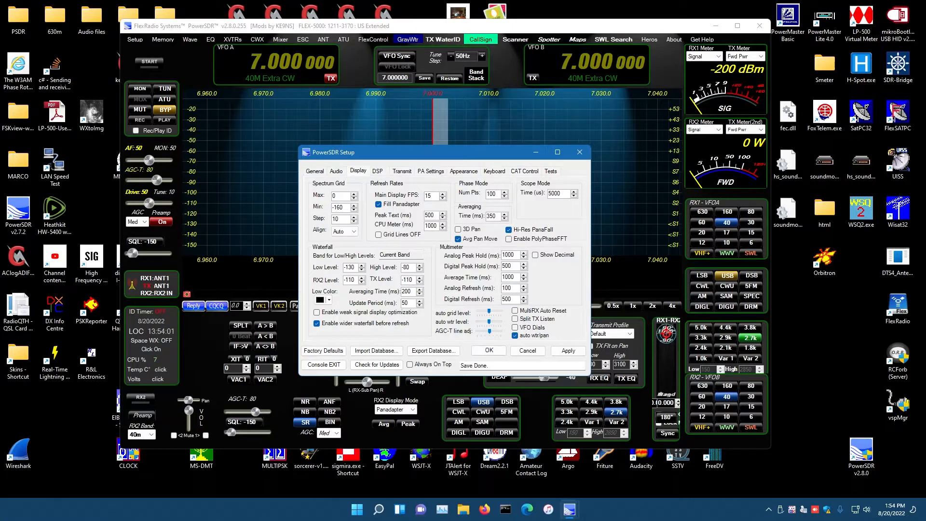
pyautogui.doubleClick(344, 196)
pyautogui.write('-19')
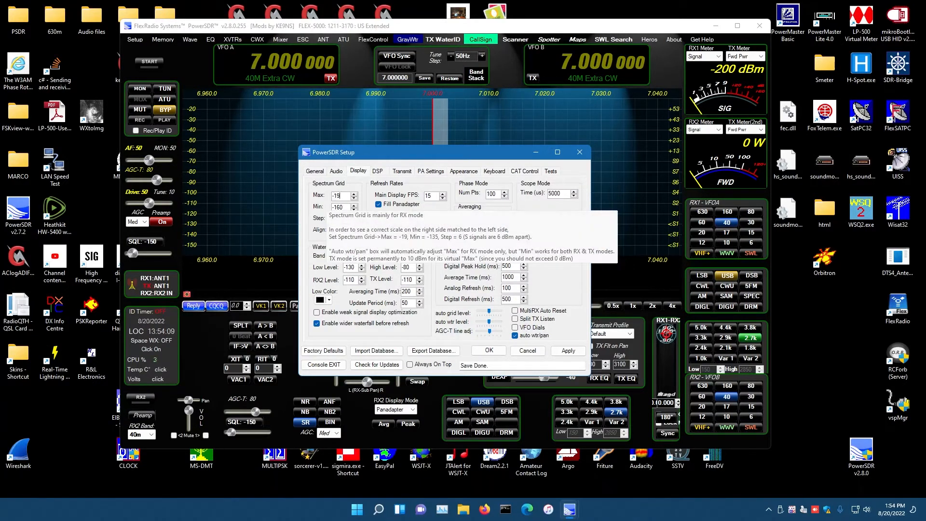
pyautogui.click(344, 207)
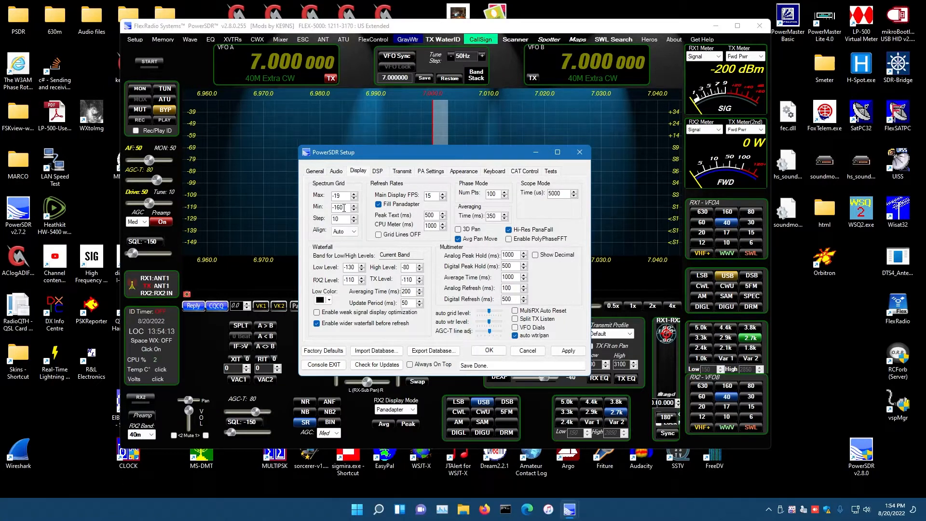
pyautogui.moveTo(341, 220); pyautogui.dragTo(323, 220)
pyautogui.write('6')
pyautogui.click(345, 206)
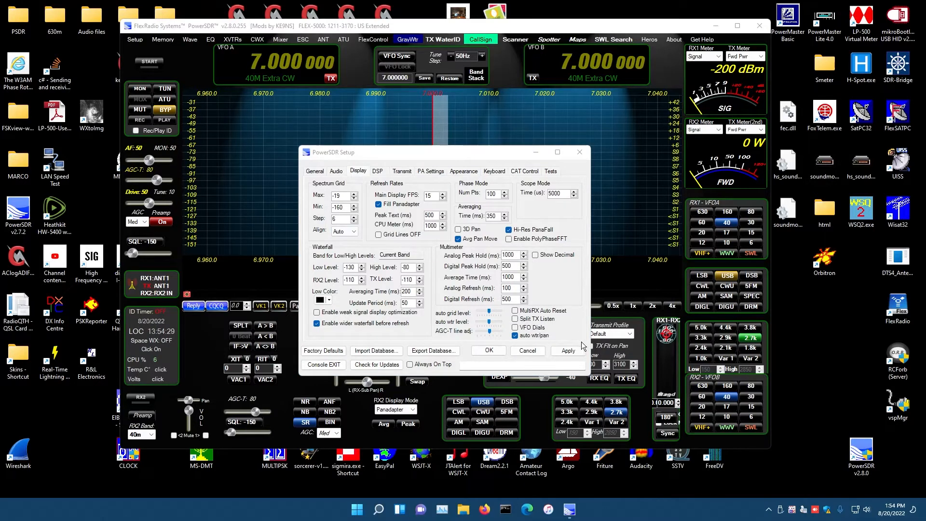
# Step: Lower the auto grid level slightly and start the radio
pyautogui.moveTo(489, 313); pyautogui.dragTo(485, 315)
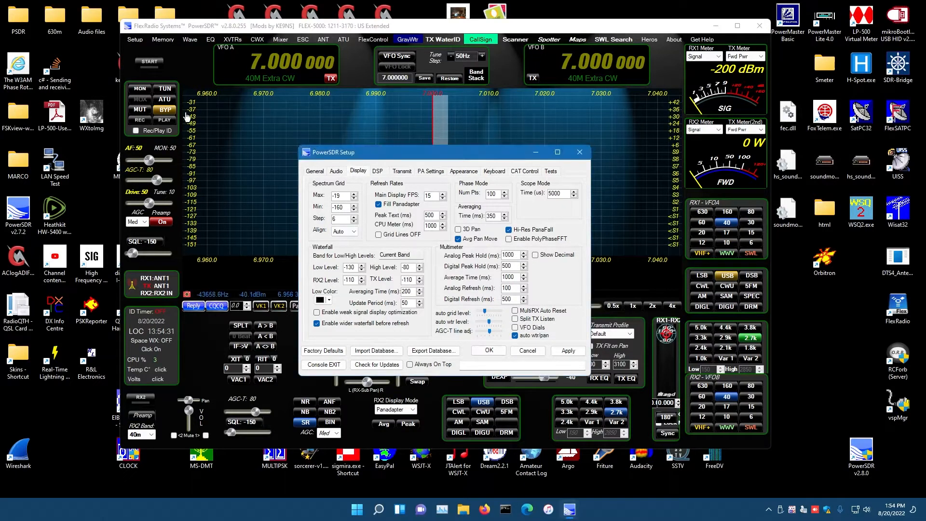
pyautogui.click(146, 65)
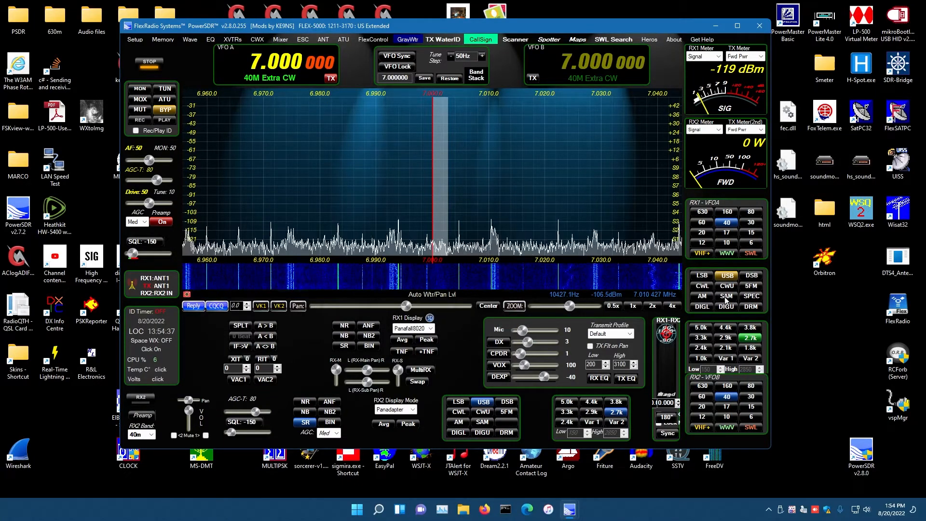
# Step: Switch the FLEX-5000 Transmit 1 antenna to ANT 3 with the receiver locked to it, and lower the AF volume to 12
pyautogui.click(160, 280)
pyautogui.moveTo(108, 58); pyautogui.dragTo(291, 118)
pyautogui.click(288, 192)
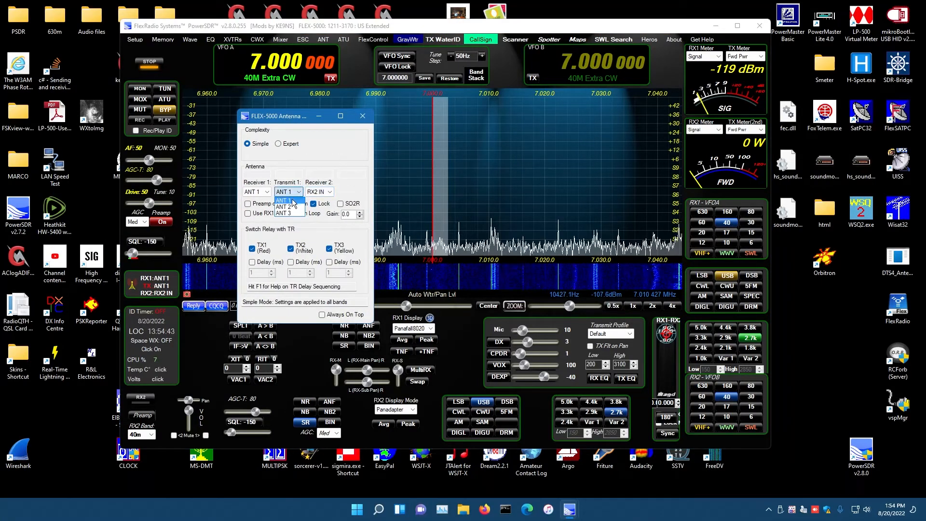
pyautogui.click(291, 214)
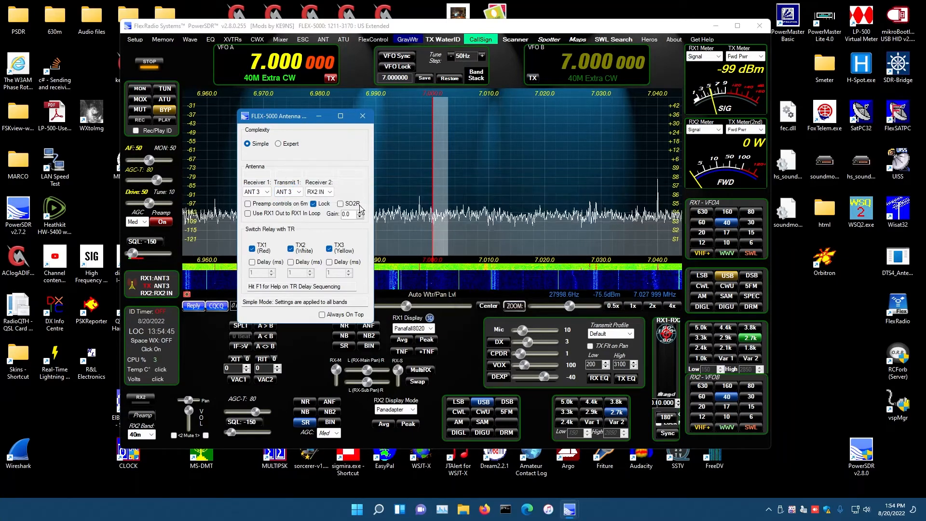
pyautogui.click(362, 116)
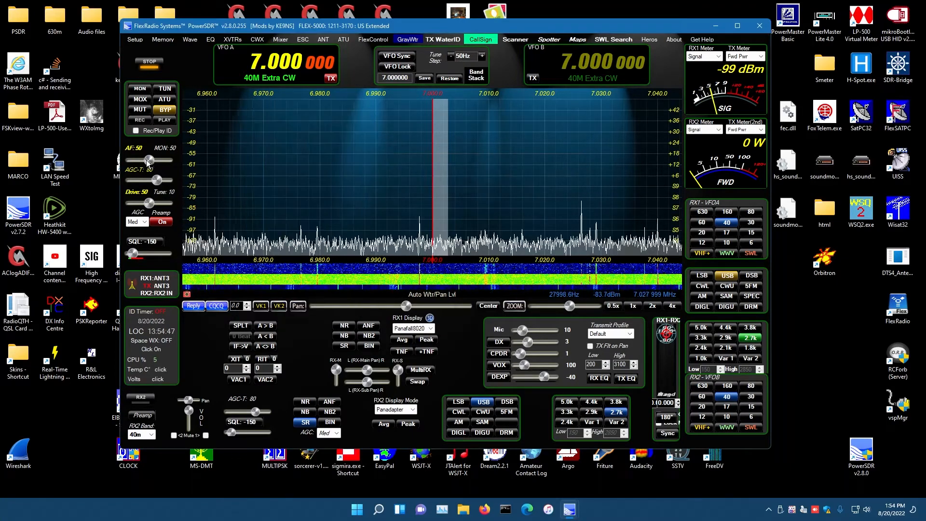
pyautogui.moveTo(149, 160); pyautogui.dragTo(138, 162)
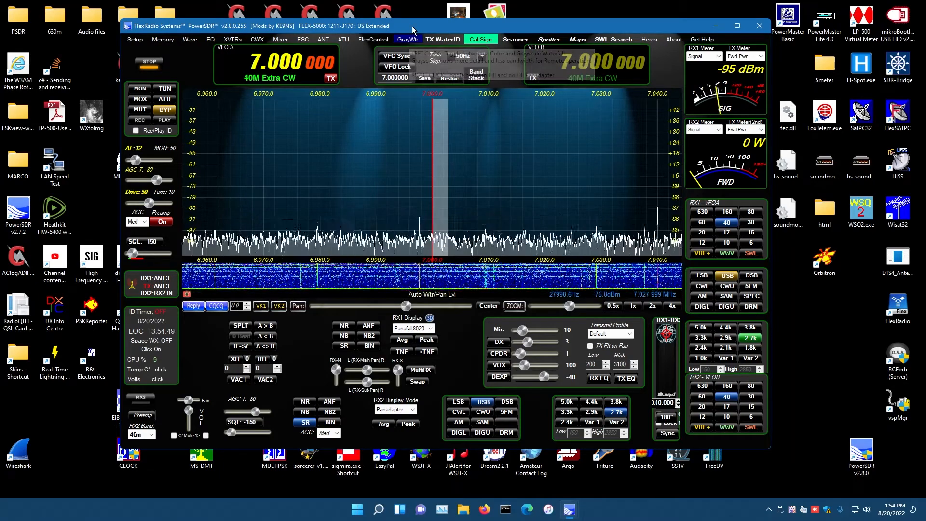
# Step: Turn on Always On Top for the antenna and setup windows, and arrange both over the repositioned console
pyautogui.moveTo(411, 30); pyautogui.dragTo(410, 201)
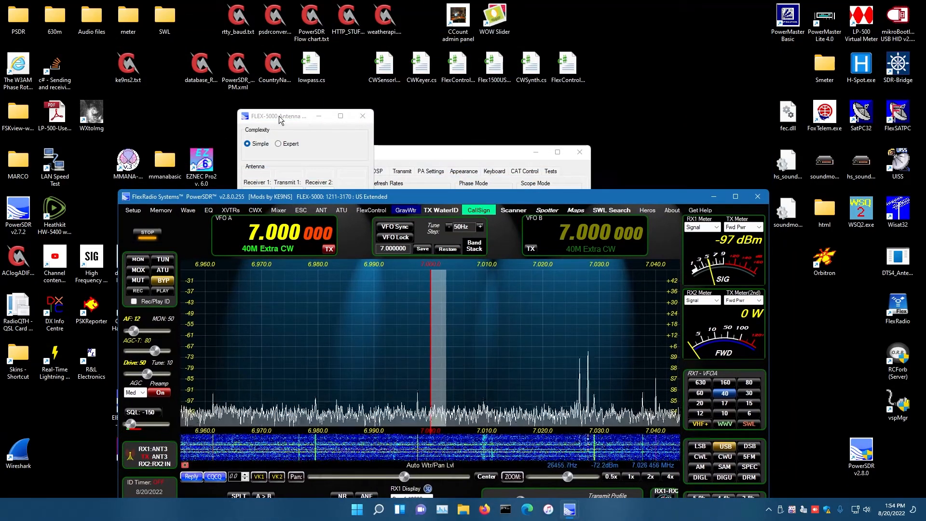
pyautogui.moveTo(284, 121); pyautogui.dragTo(277, 86)
pyautogui.click(316, 280)
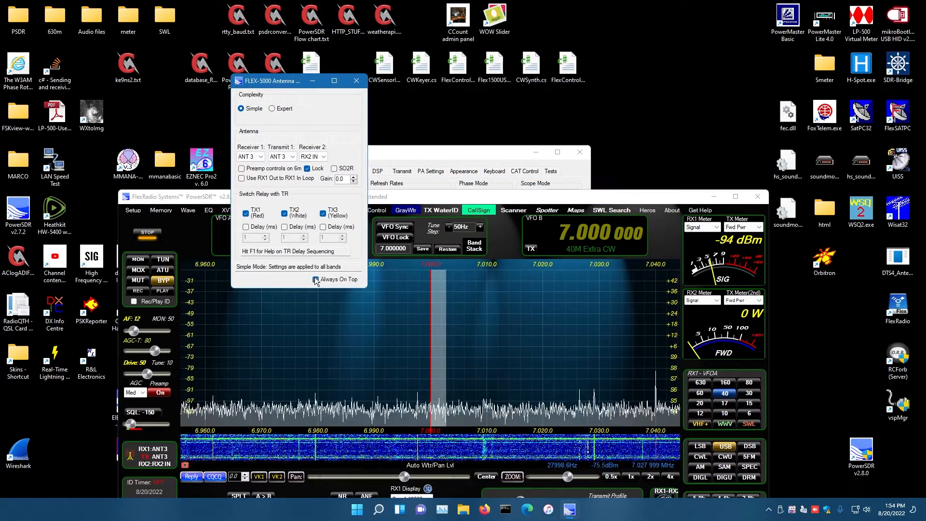
pyautogui.moveTo(459, 150); pyautogui.dragTo(427, 46)
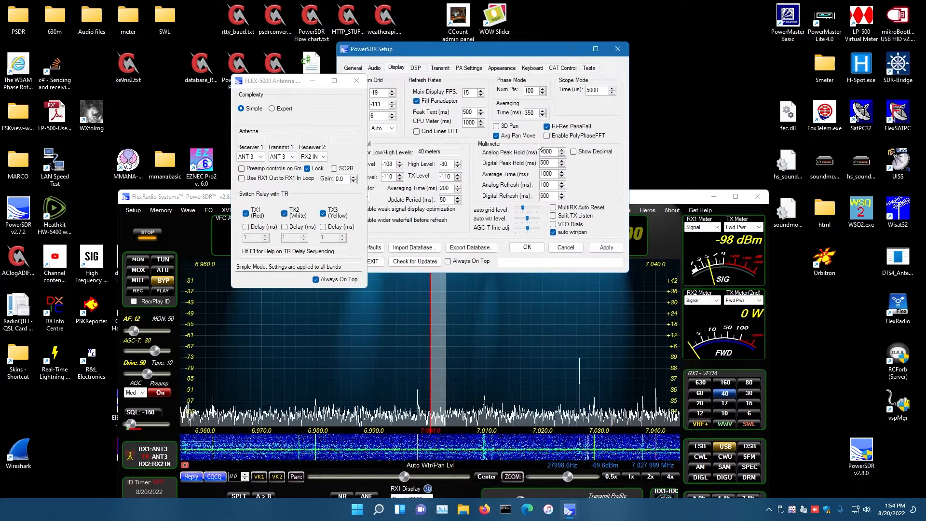
pyautogui.click(449, 261)
pyautogui.moveTo(659, 195); pyautogui.dragTo(643, 48)
pyautogui.moveTo(531, 49); pyautogui.dragTo(572, 136)
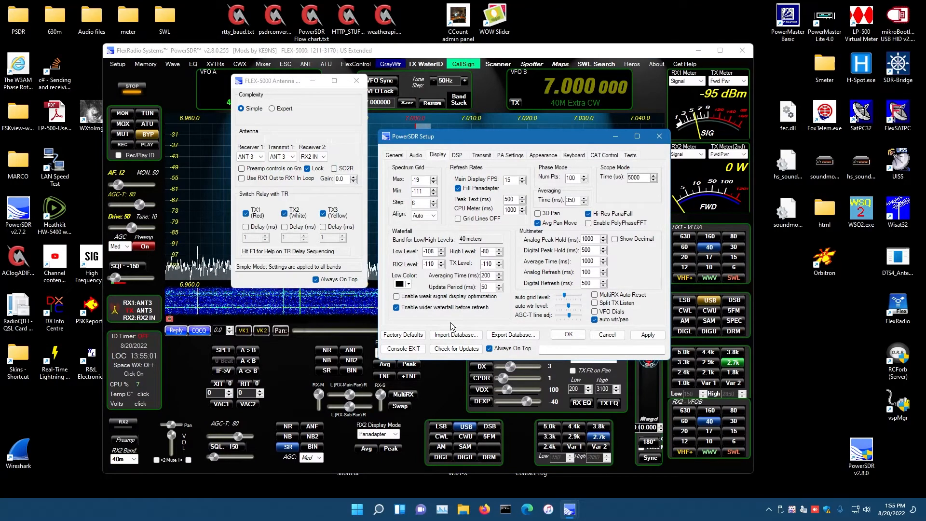
# Step: Enable the RX1 Out to RX1 In loop and SO2R in the antenna settings, and close the antenna window
pyautogui.moveTo(260, 80); pyautogui.dragTo(229, 117)
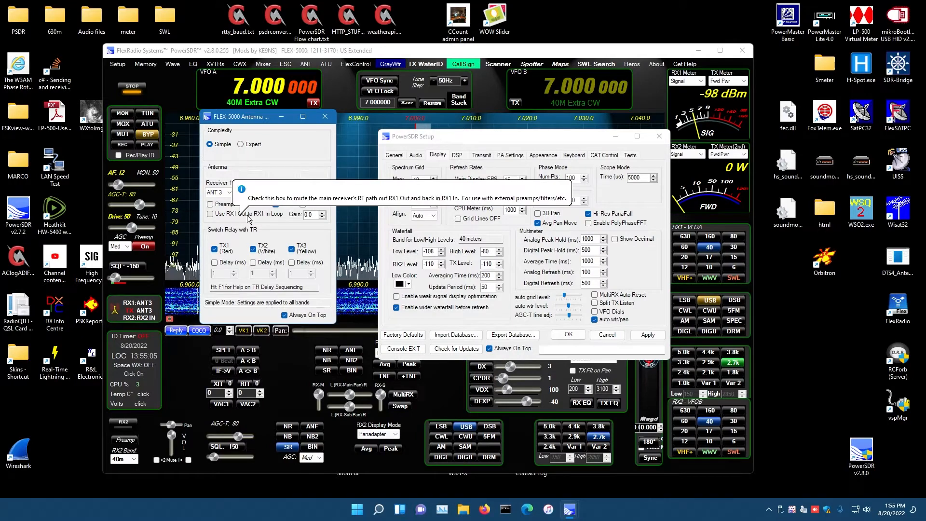
pyautogui.click(210, 215)
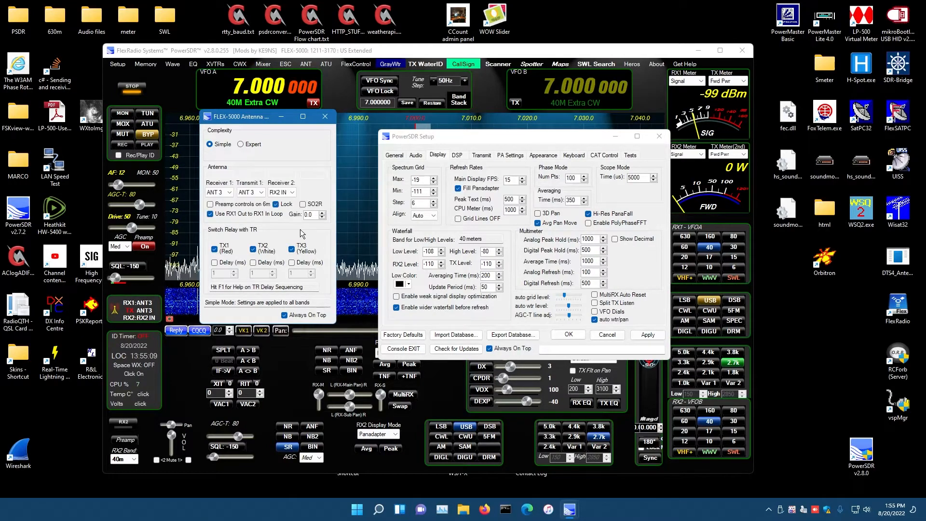
pyautogui.click(303, 204)
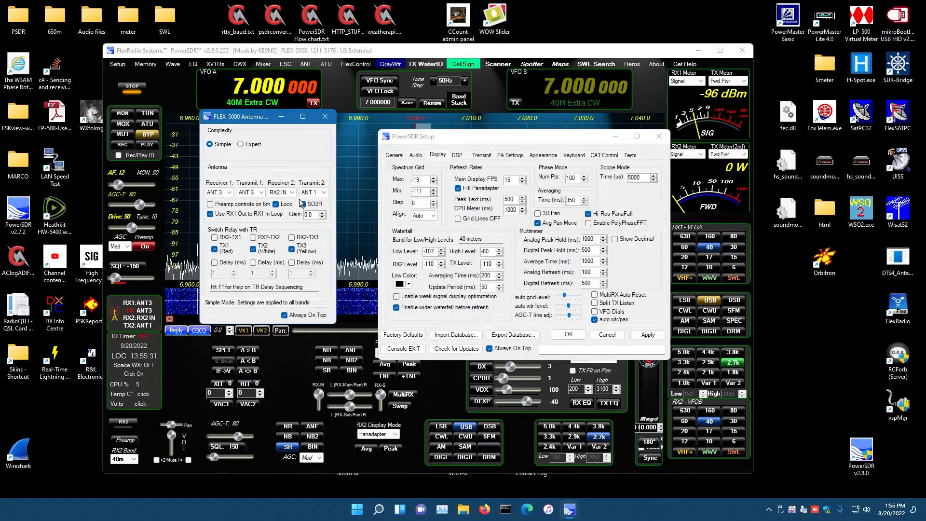
pyautogui.click(325, 117)
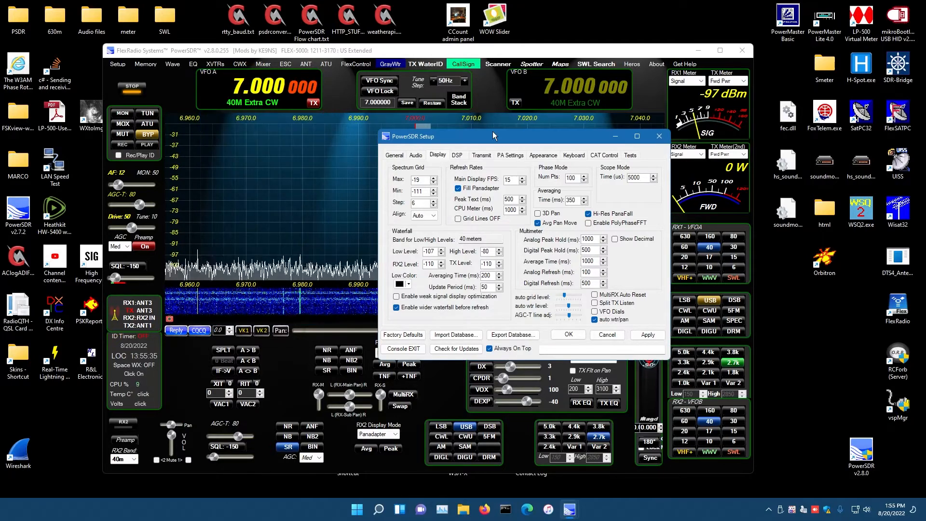
# Step: Set the waterfall's low color to dark blue and its averaging time and update period to 40 ms
pyautogui.moveTo(492, 136); pyautogui.dragTo(438, 148)
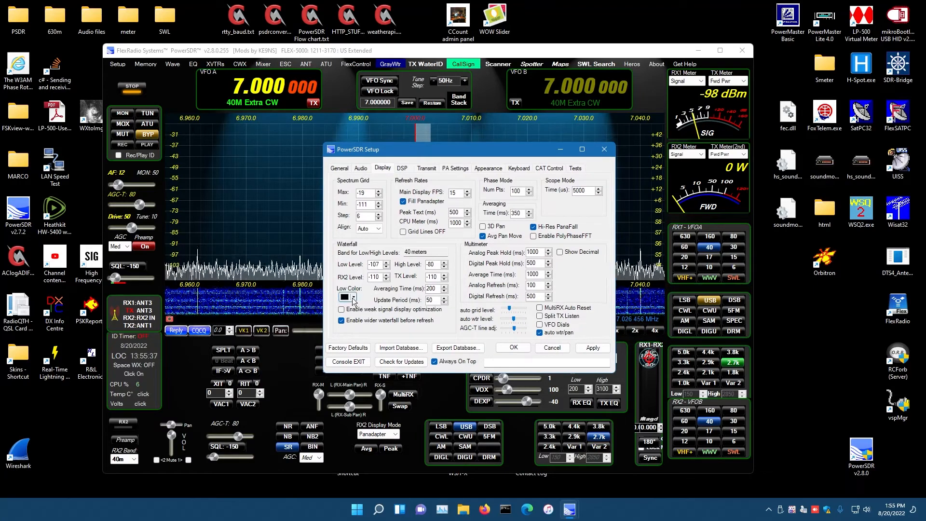
pyautogui.click(354, 298)
pyautogui.click(388, 309)
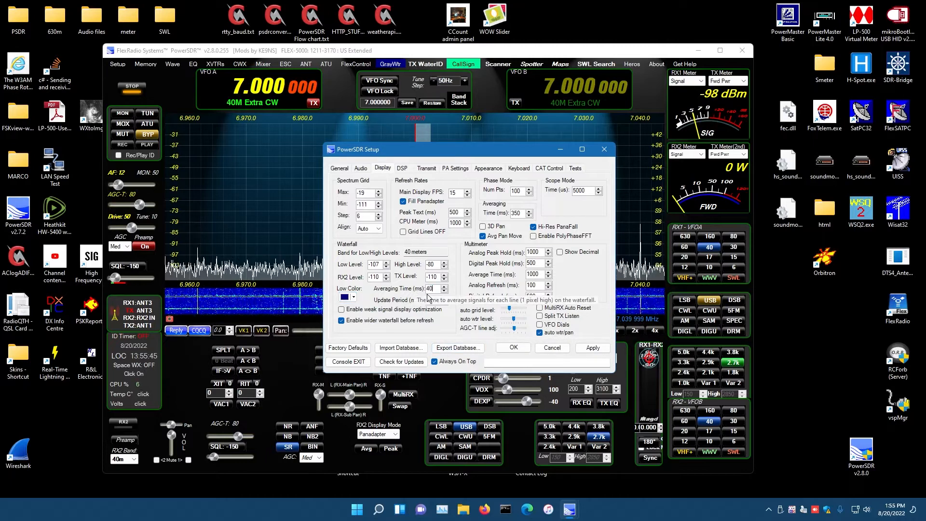
pyautogui.write('0')
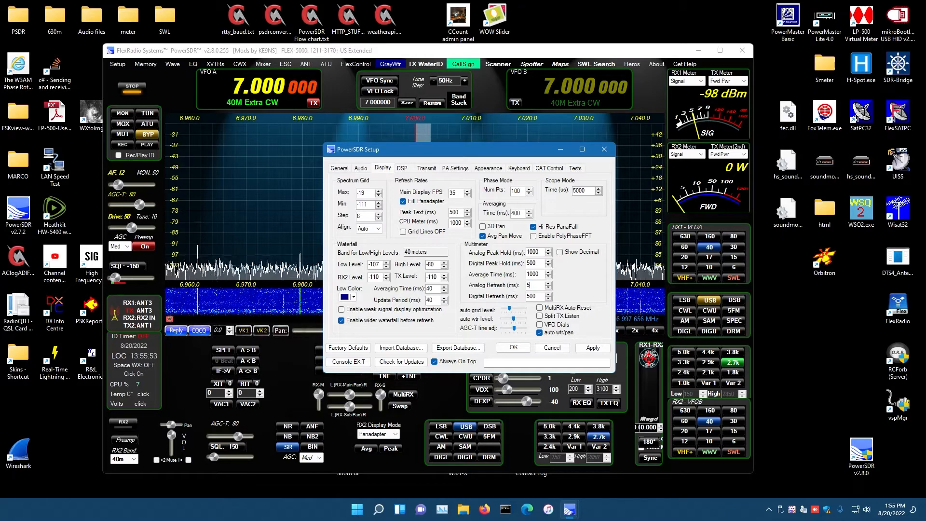
# Step: Set the main display FPS to 35, averaging to 400 ms and analog refresh to 50 ms, and turn on AvgP for the RX1 display
pyautogui.write('0')
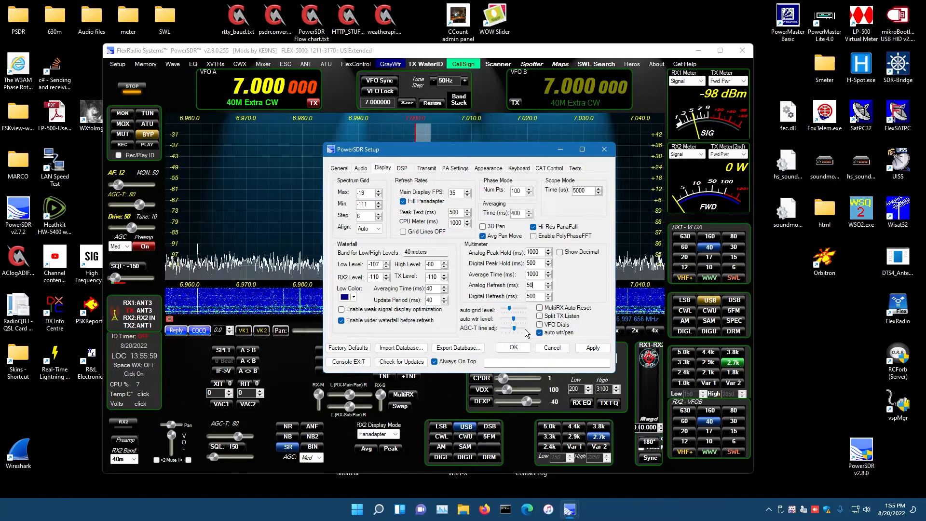
pyautogui.moveTo(507, 149); pyautogui.dragTo(668, 164)
pyautogui.click(388, 365)
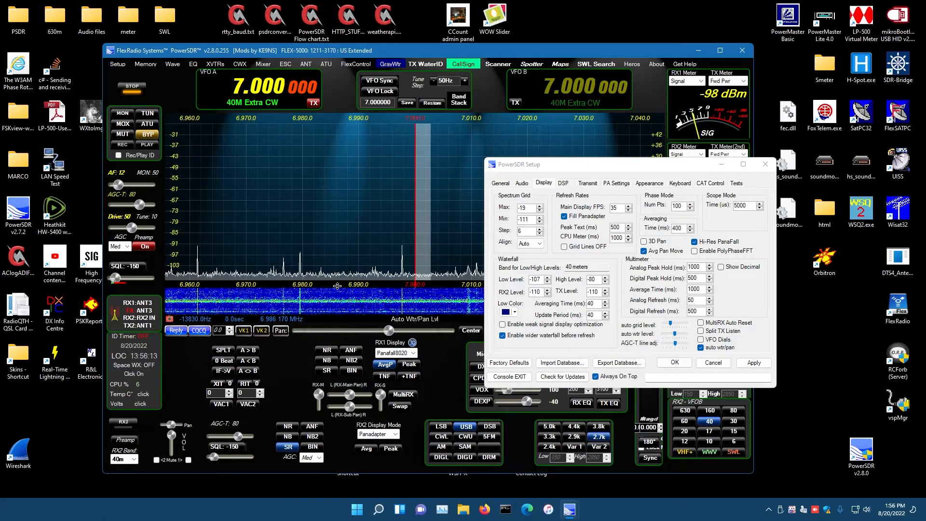
# Step: Raise the divider between panadapter and waterfall, shift the spectrum scale, and nudge the auto grid level up before reapplying Auto Wtr/Pan Lvl
pyautogui.moveTo(337, 286); pyautogui.dragTo(339, 271)
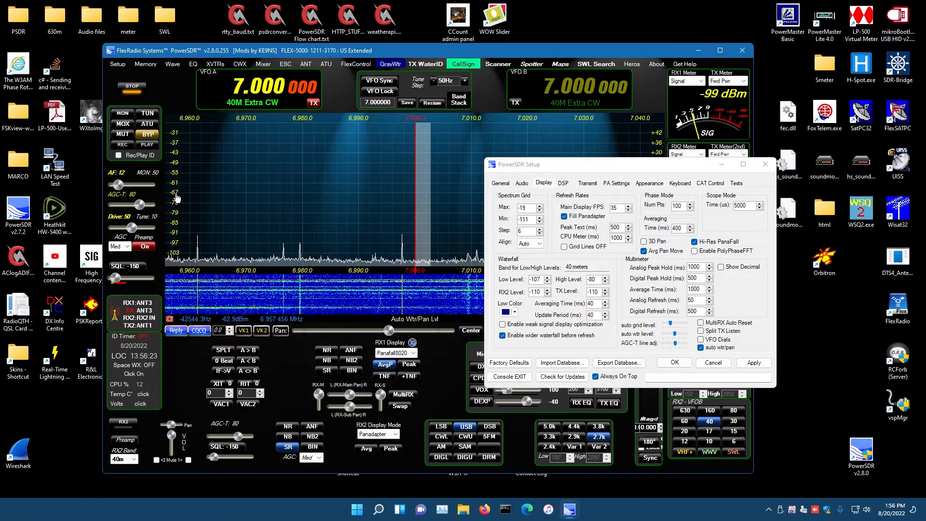
pyautogui.moveTo(176, 198)
pyautogui.mouseDown()
pyautogui.moveTo(175, 175)
pyautogui.moveTo(174, 212)
pyautogui.mouseUp()
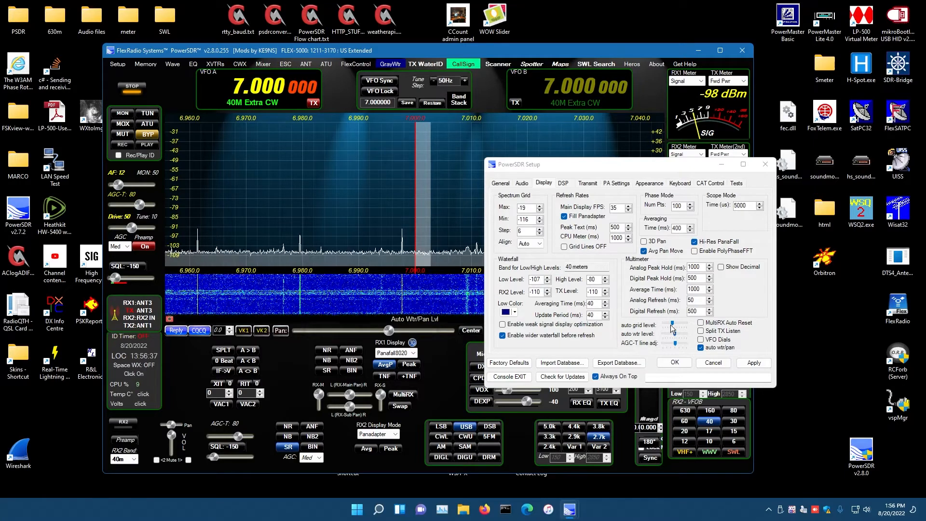
pyautogui.moveTo(672, 322); pyautogui.dragTo(673, 324)
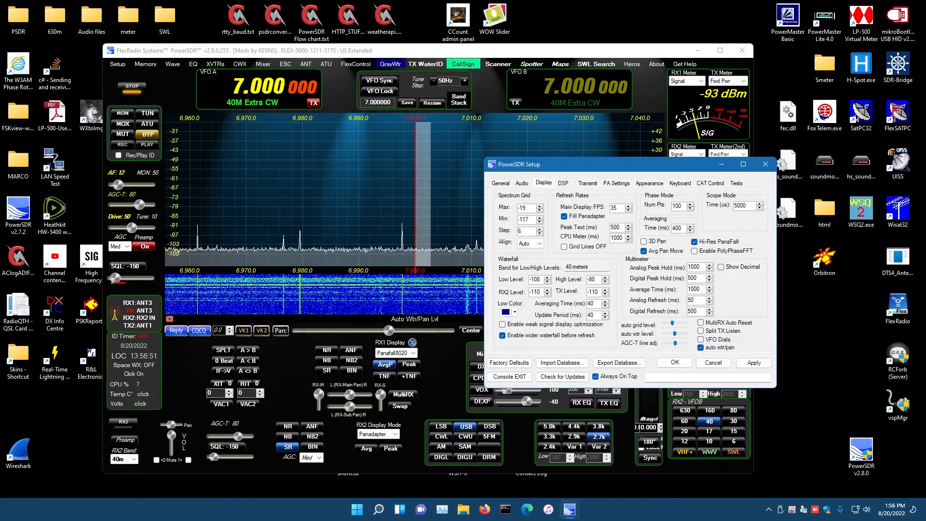
pyautogui.click(415, 319)
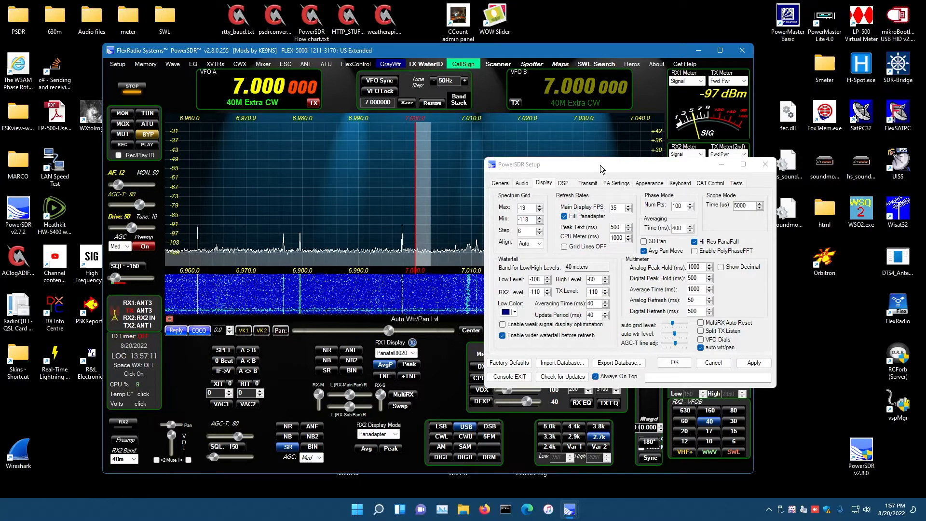
# Step: Raise the AGC-T line adjustment slightly and reapply the automatic AGC-T level on the console
pyautogui.moveTo(600, 165); pyautogui.dragTo(582, 172)
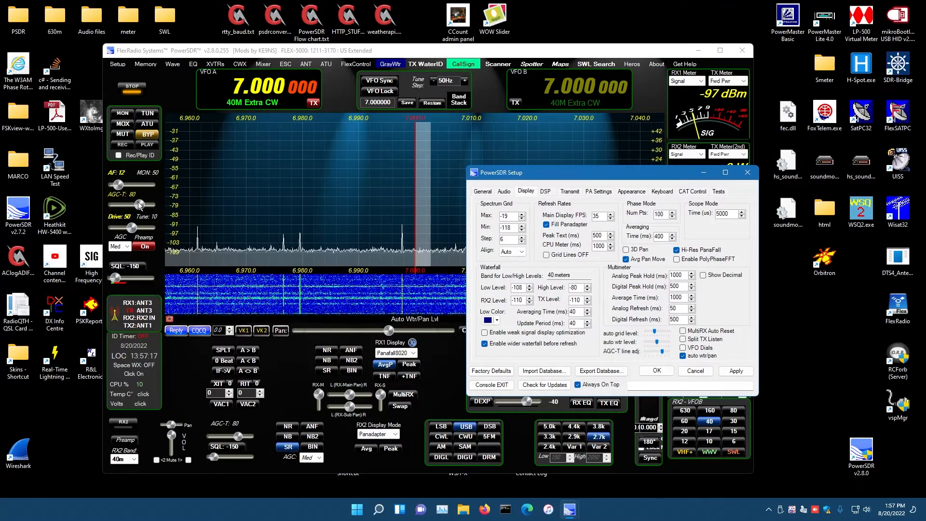
pyautogui.click(122, 193)
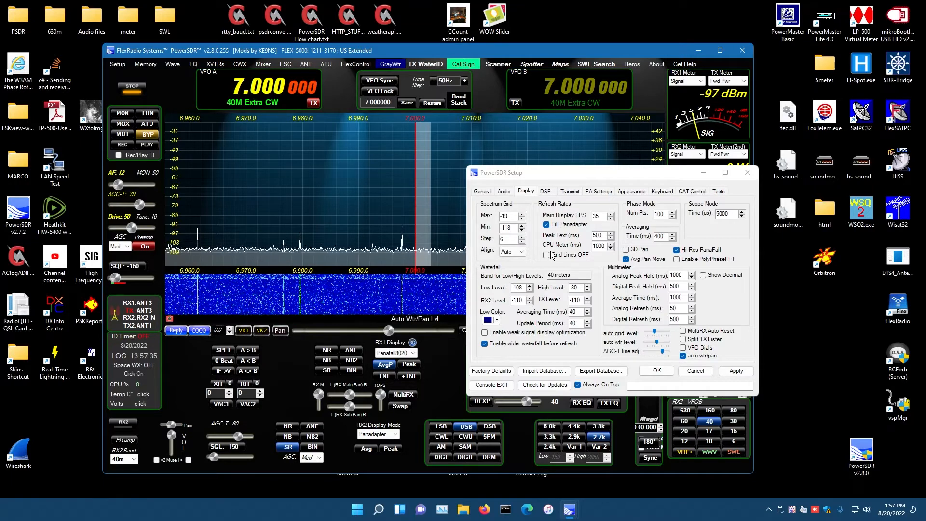
pyautogui.moveTo(575, 172); pyautogui.dragTo(487, 181)
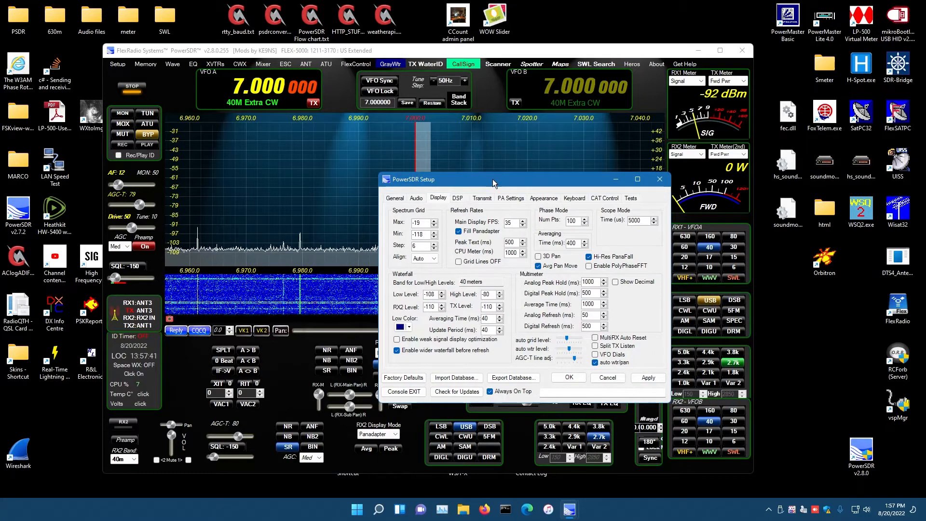
# Step: Set the DSP phone RX and TX buffer sizes to 4096, stopping the radio before changing TX
pyautogui.click(460, 201)
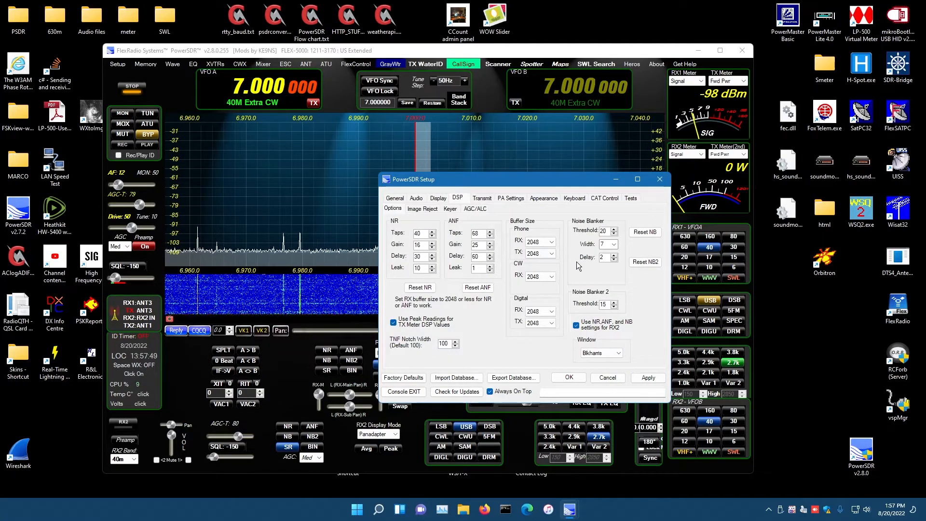
pyautogui.click(551, 242)
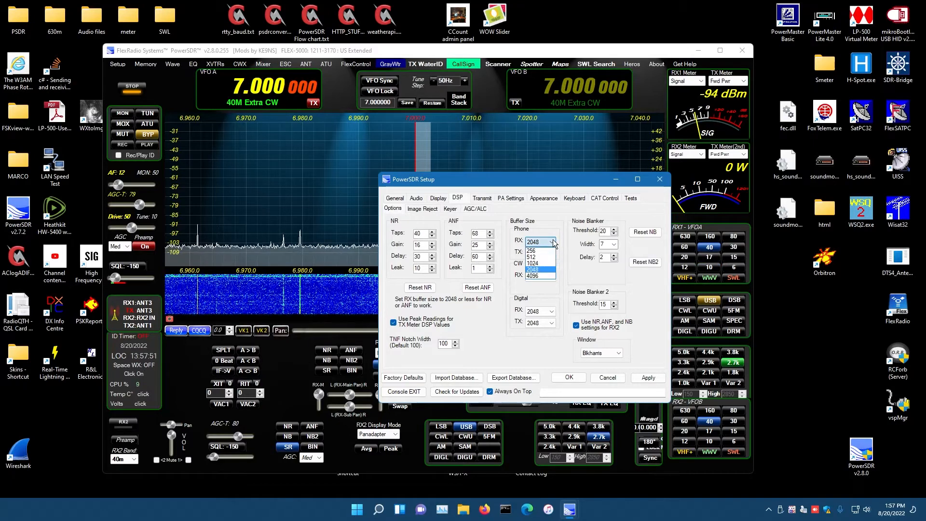
pyautogui.click(540, 278)
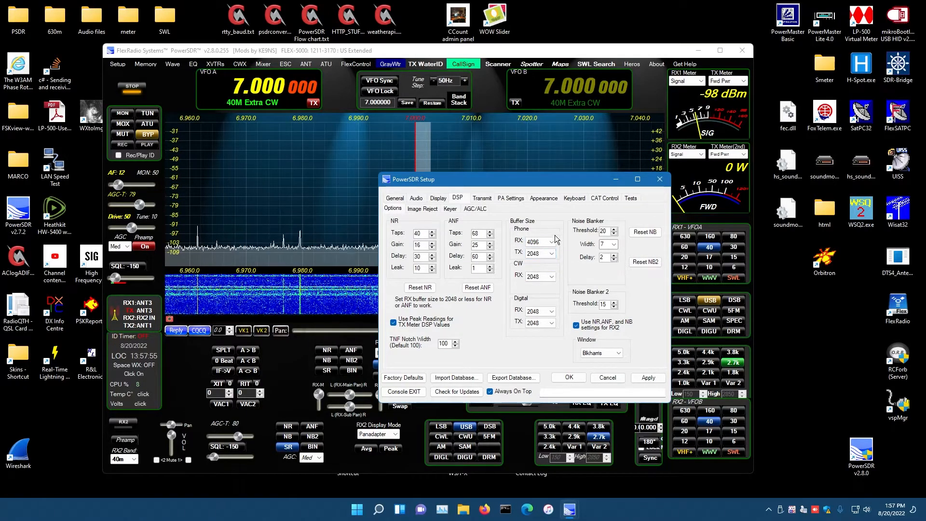
pyautogui.click(131, 88)
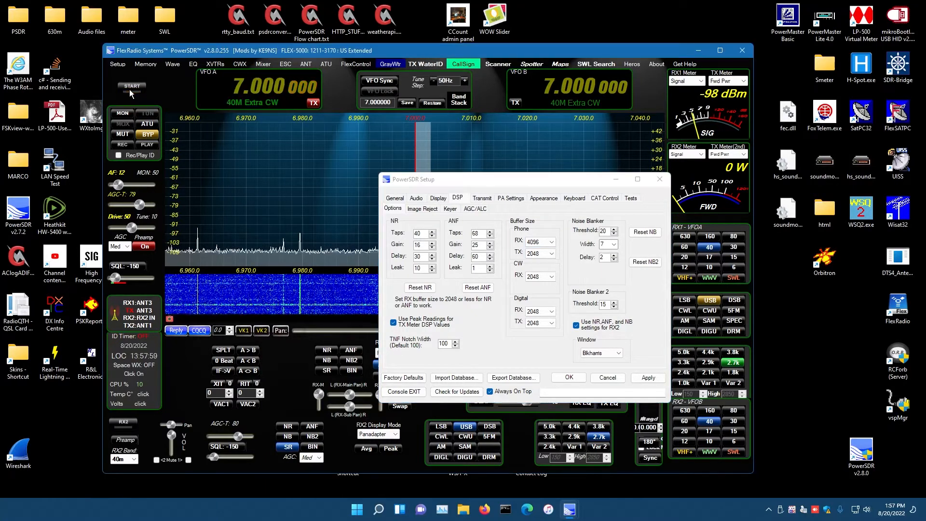
pyautogui.click(552, 253)
pyautogui.click(550, 285)
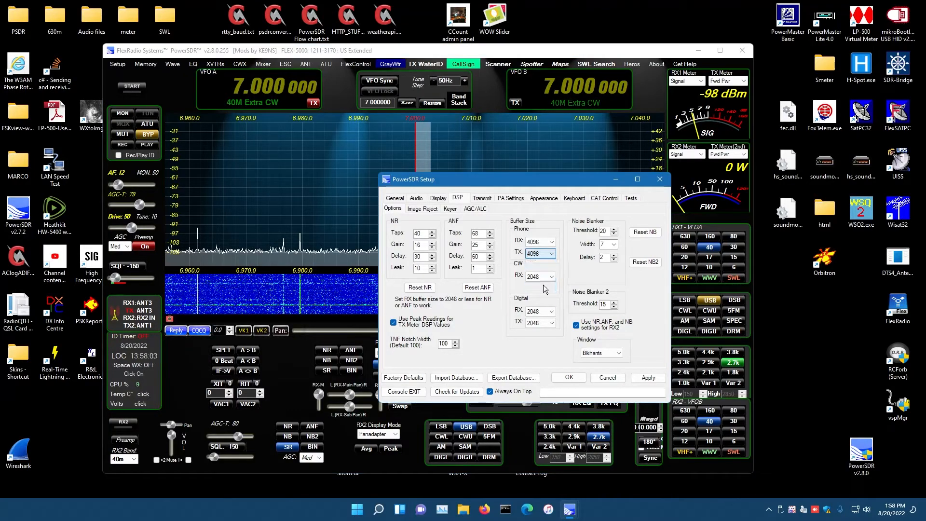
# Step: Set the DSP CW RX, digital RX and digital TX buffer sizes to 4096
pyautogui.click(557, 275)
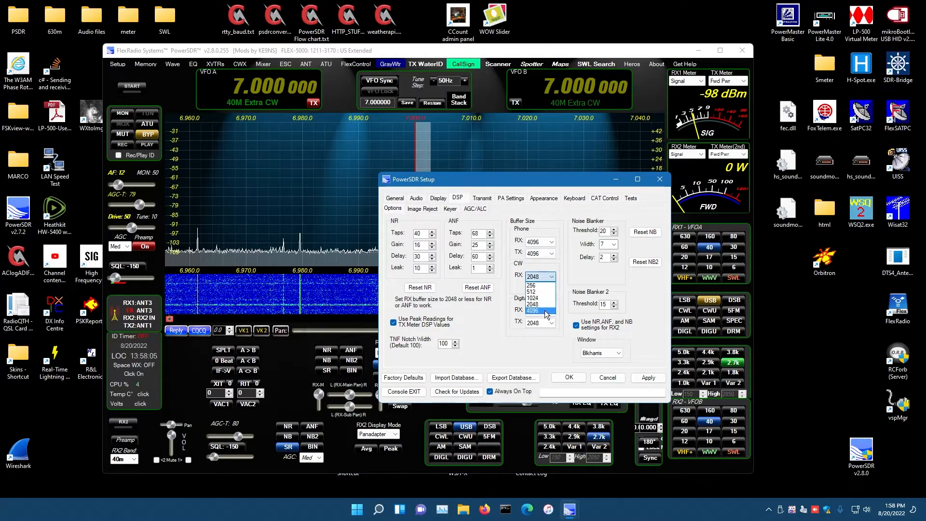
pyautogui.click(553, 314)
pyautogui.click(553, 315)
pyautogui.click(536, 344)
pyautogui.click(550, 323)
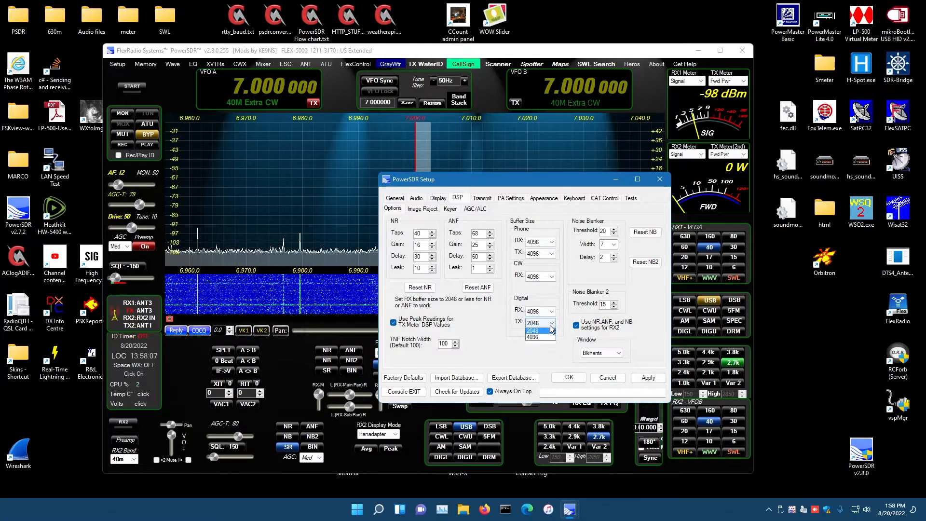
pyautogui.click(538, 356)
# Step: Review the DSP Image Reject, Keyer and AGC/ALC settings
pyautogui.moveTo(554, 185); pyautogui.dragTo(598, 182)
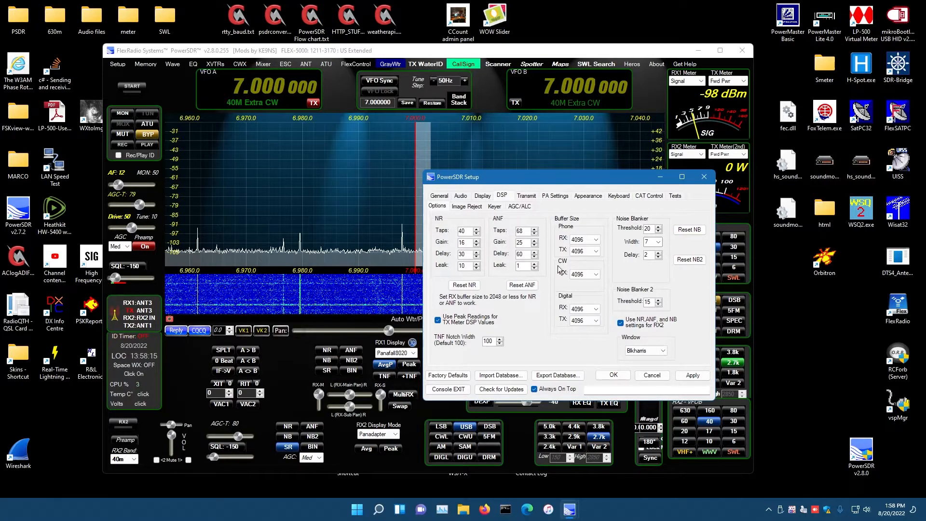
pyautogui.moveTo(605, 183); pyautogui.dragTo(535, 183)
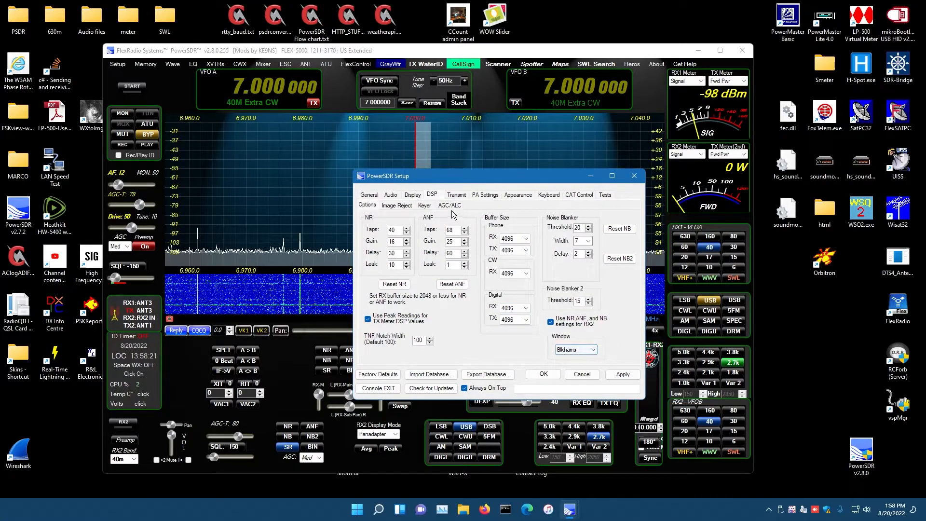
pyautogui.click(424, 209)
pyautogui.click(409, 207)
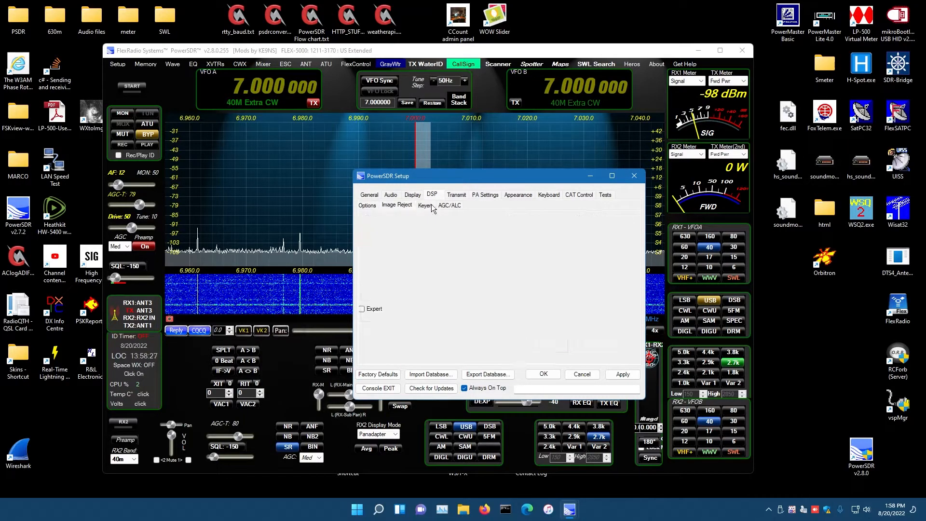
pyautogui.click(424, 207)
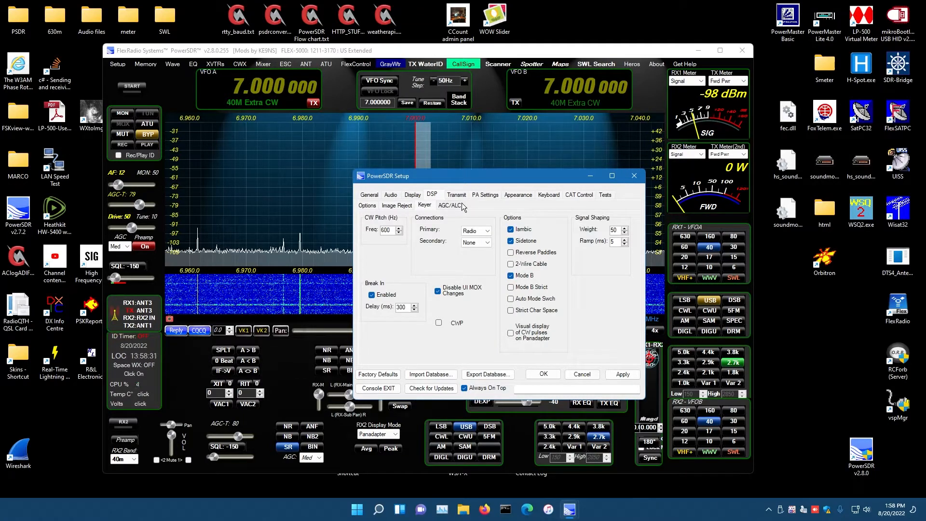
pyautogui.click(448, 206)
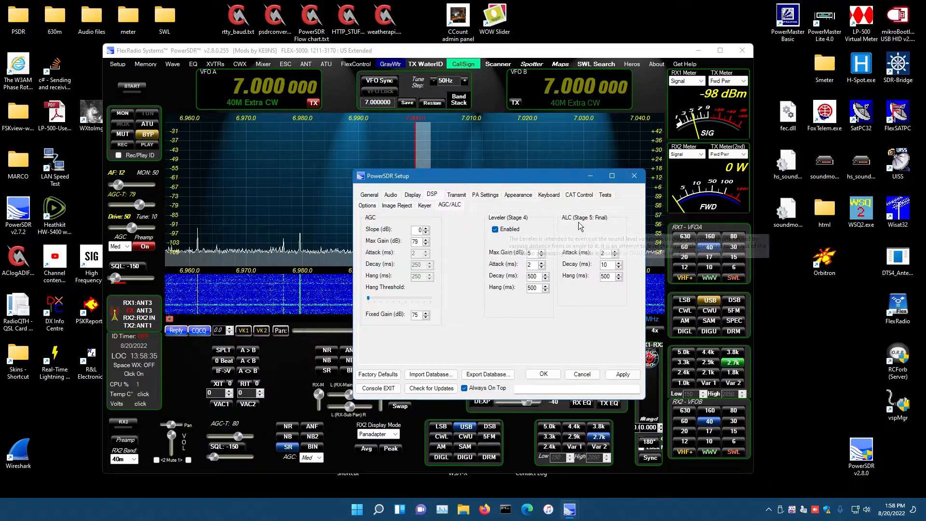
# Step: Widen the main console beside the setup window and open the transmit profile settings
pyautogui.moveTo(555, 178); pyautogui.dragTo(383, 182)
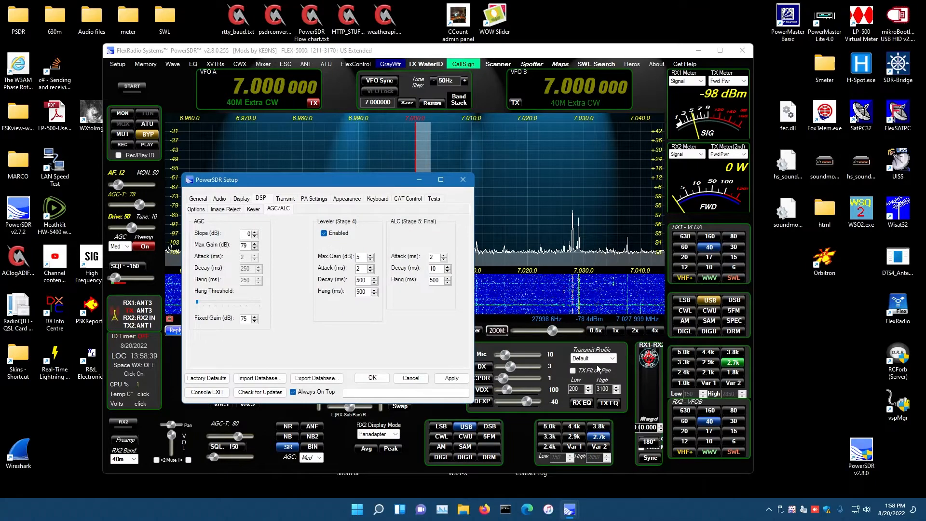
pyautogui.click(755, 262)
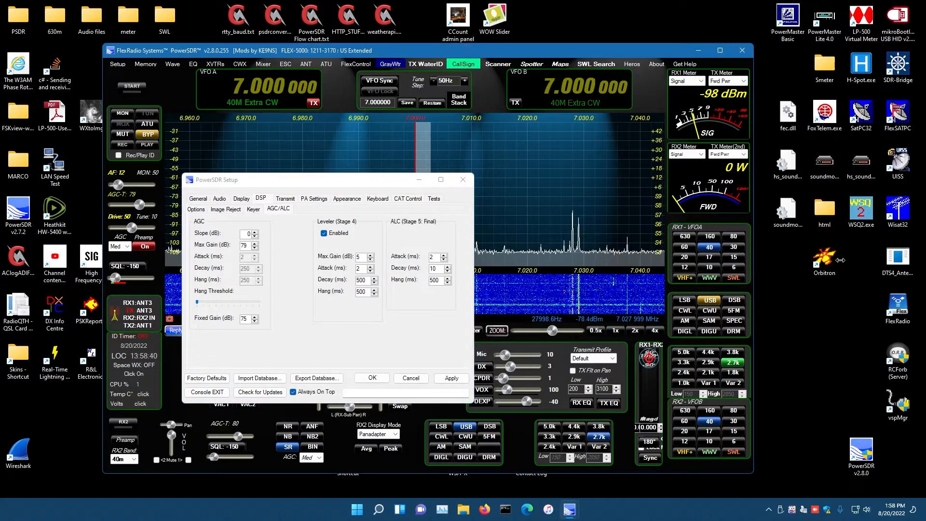
pyautogui.moveTo(839, 260); pyautogui.dragTo(839, 260)
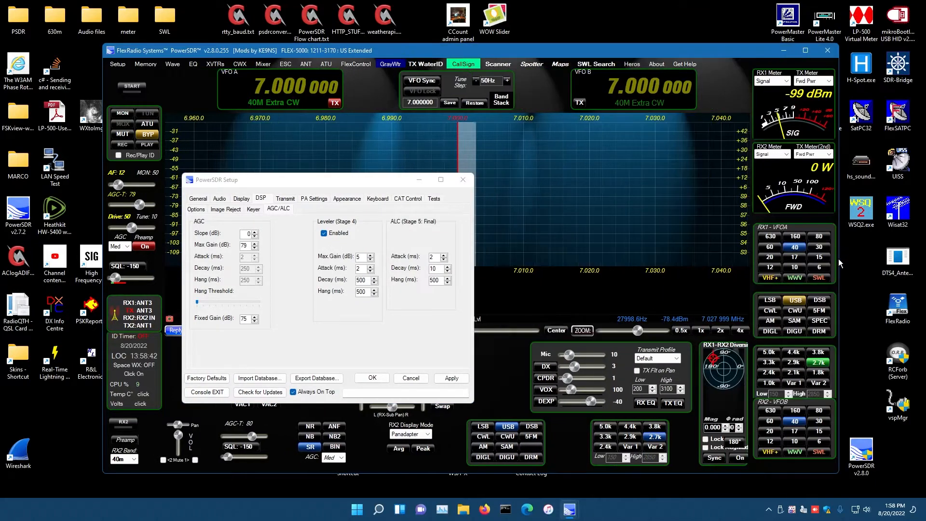
pyautogui.rightClick(648, 360)
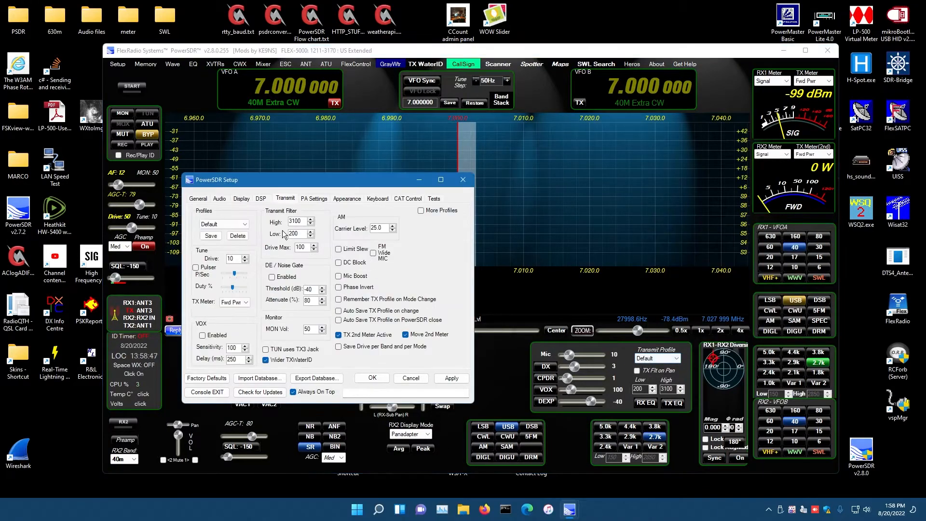
# Step: Set the Default profile's transmit filter to 3500 high and 70 low
pyautogui.moveTo(299, 181); pyautogui.dragTo(352, 181)
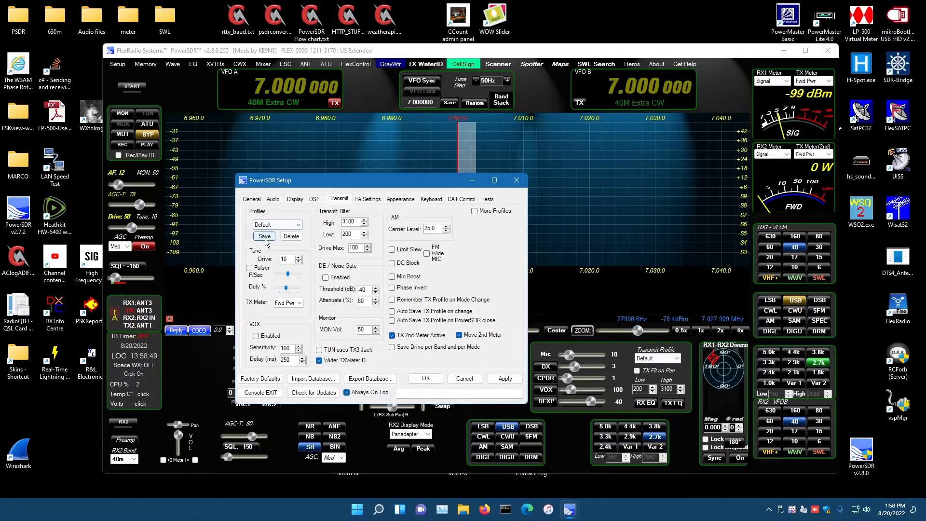
pyautogui.doubleClick(356, 224)
pyautogui.write('3')
pyautogui.doubleClick(355, 234)
pyautogui.write('70')
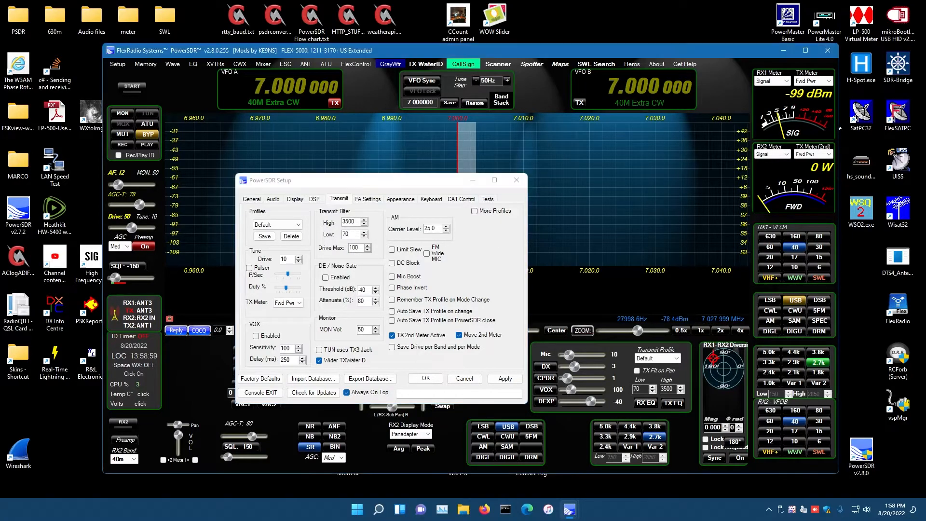
# Step: Set the AM carrier level to 0 in the transmit settings
pyautogui.click(437, 231)
pyautogui.moveTo(437, 231); pyautogui.dragTo(409, 235)
pyautogui.write('0')
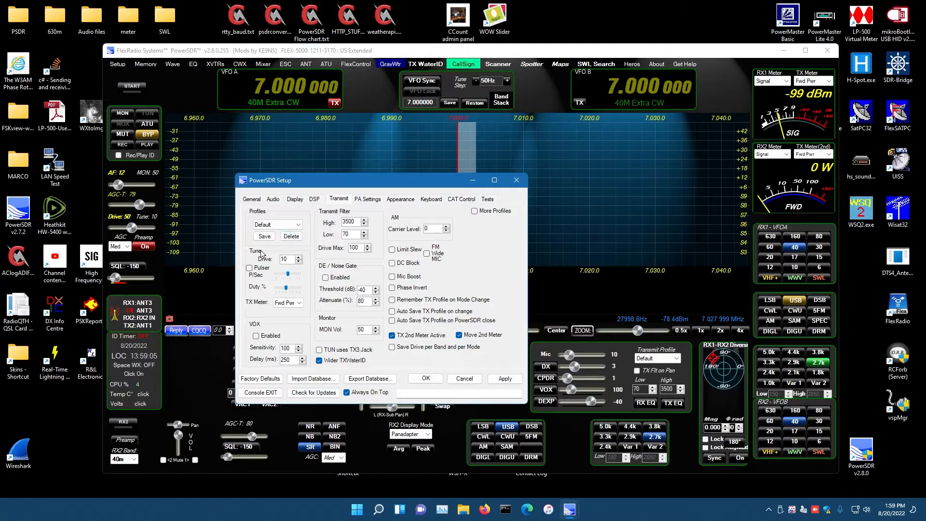
# Step: Save the current transmit settings as a new profile named 3.5kSSB
pyautogui.click(266, 237)
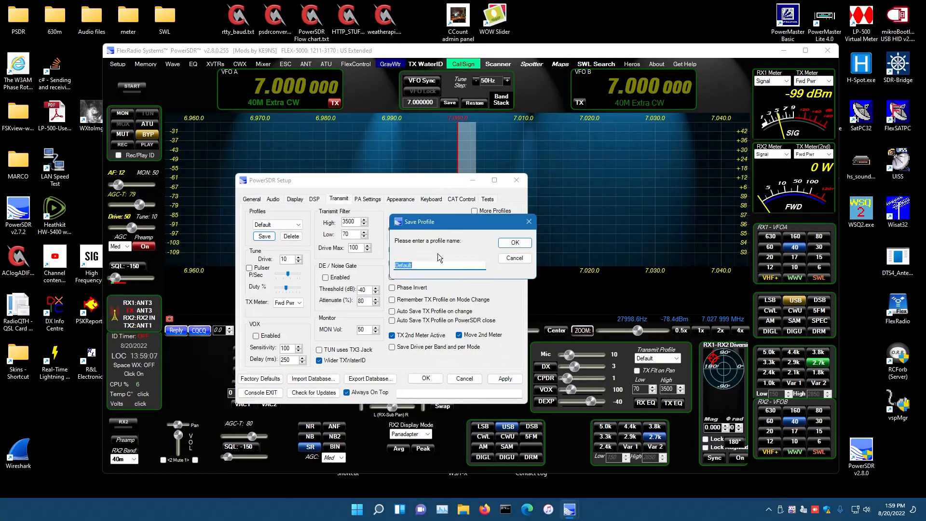
pyautogui.write('3.5kSSB')
pyautogui.click(525, 242)
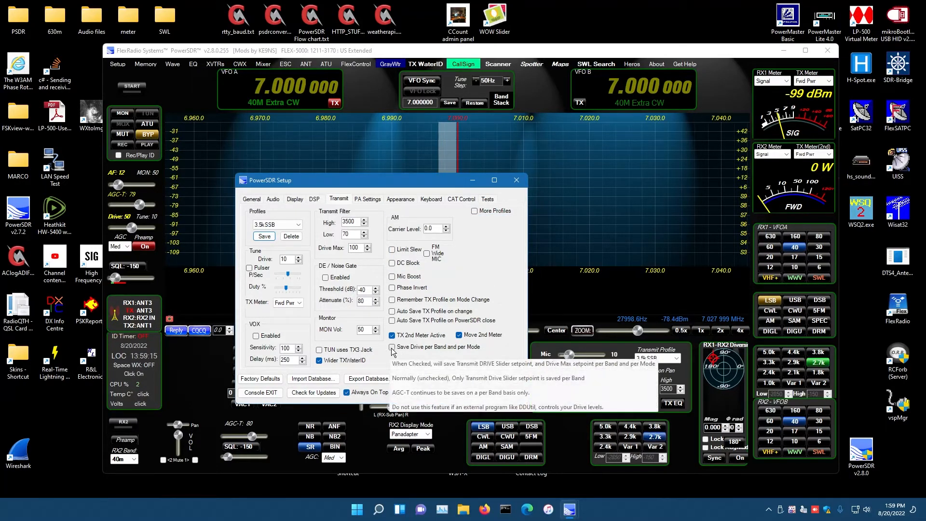
# Step: Enable Mic Boost and Save Drive per Band and per Mode, and resave the 3.5kSSB profile over the existing one
pyautogui.click(392, 278)
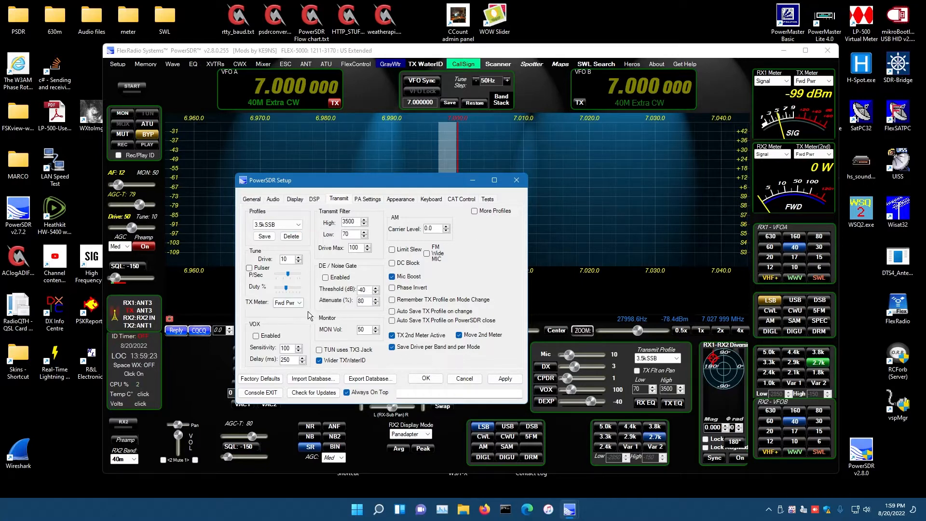
pyautogui.click(264, 235)
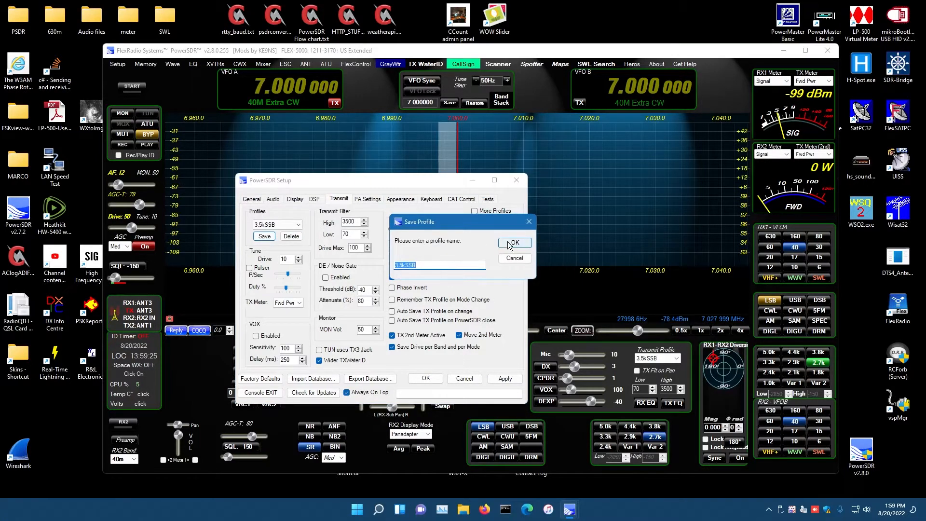
pyautogui.click(511, 243)
pyautogui.click(499, 290)
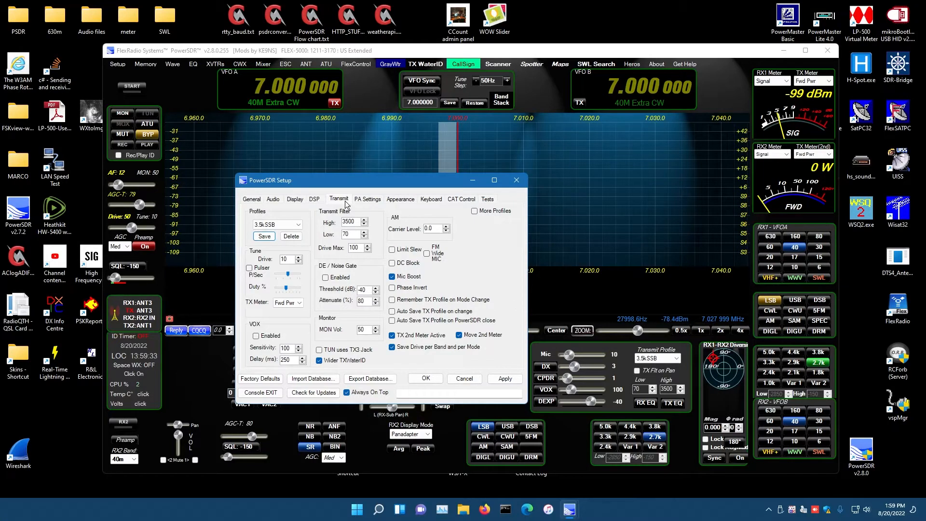
# Step: Examine the Line In RCA level in the FLEX-5000 Audio Mixer, close the mixer and read the Mic gain guidance on the console
pyautogui.click(264, 64)
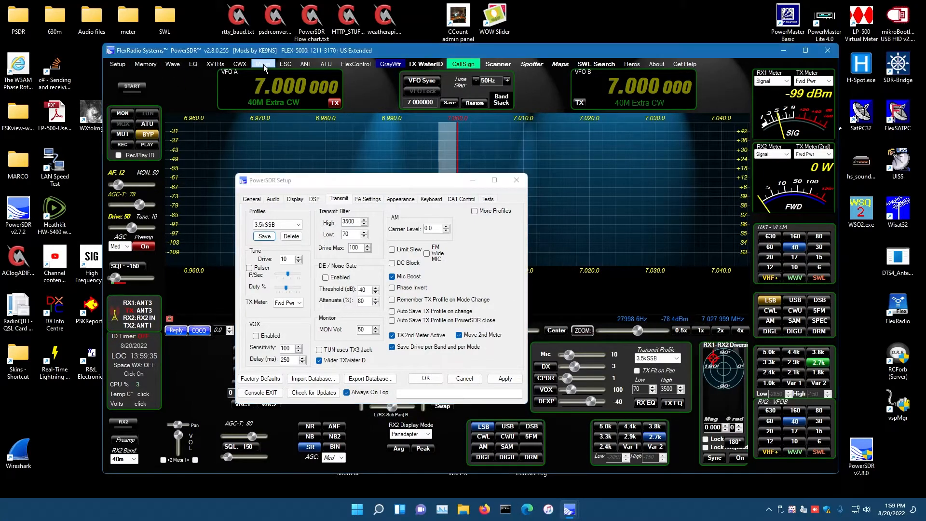
pyautogui.moveTo(155, 89); pyautogui.dragTo(447, 196)
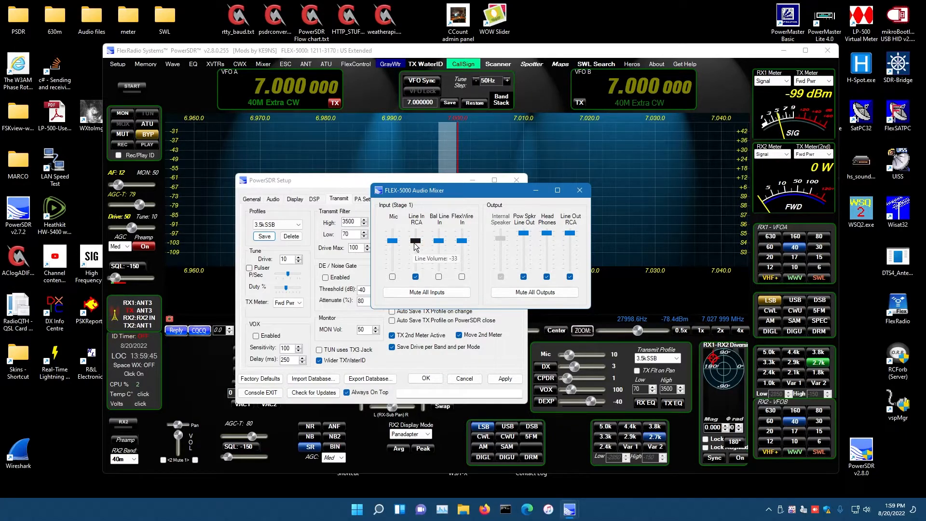
pyautogui.click(580, 190)
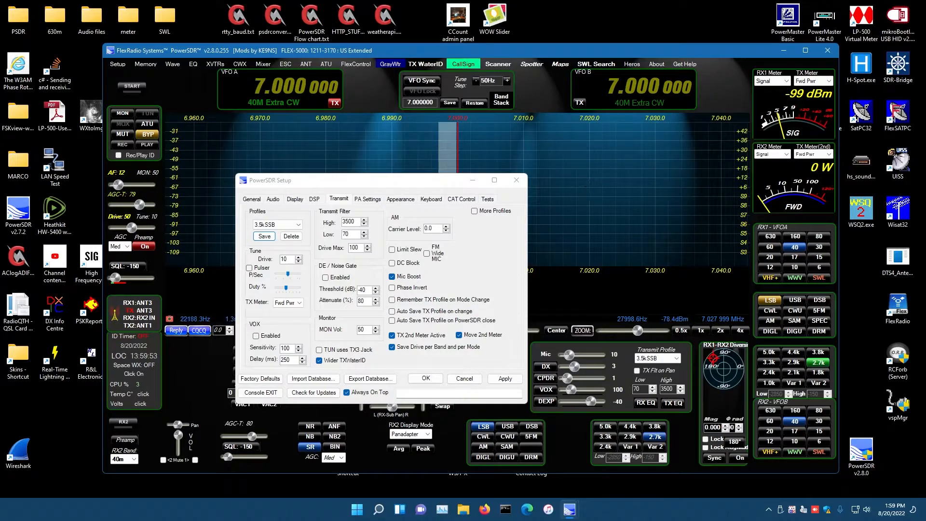
pyautogui.moveTo(601, 357)
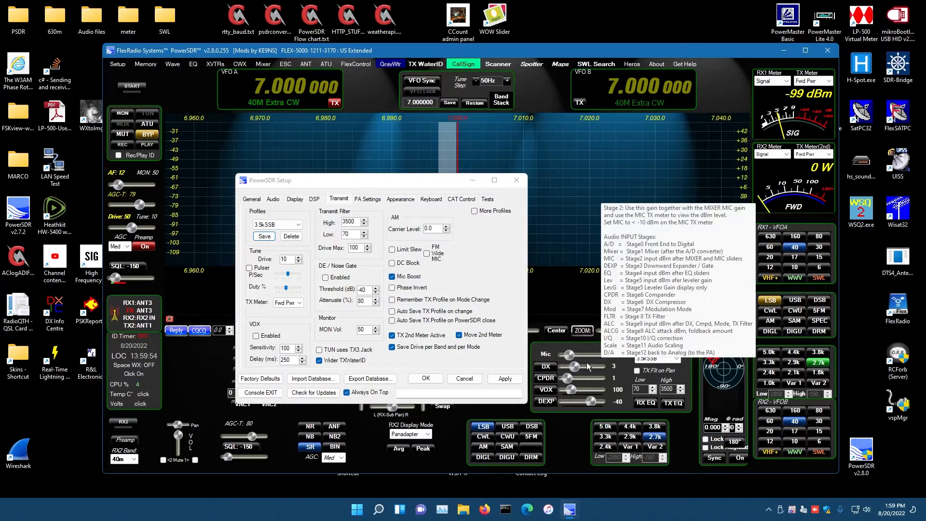
# Step: Apply the transmit settings and bring up the general Appearance settings, passing over the PA settings
pyautogui.click(502, 381)
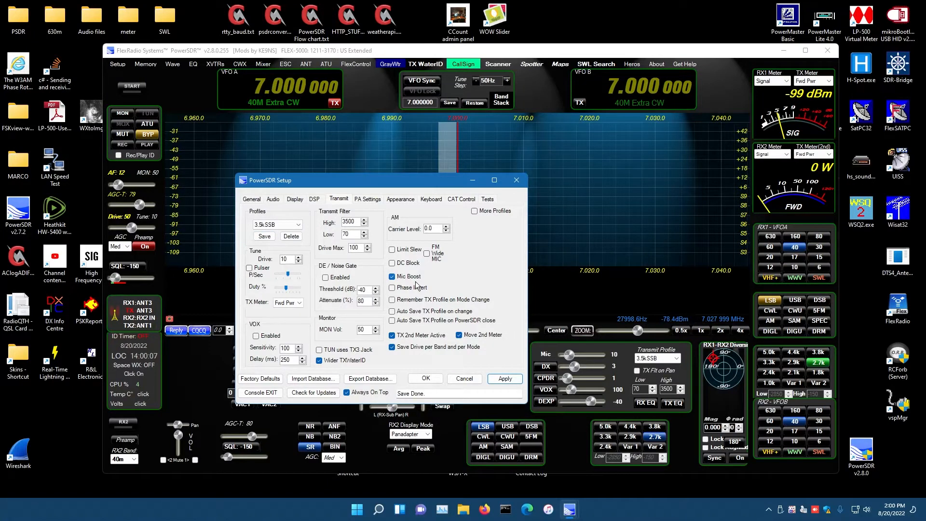
pyautogui.click(372, 200)
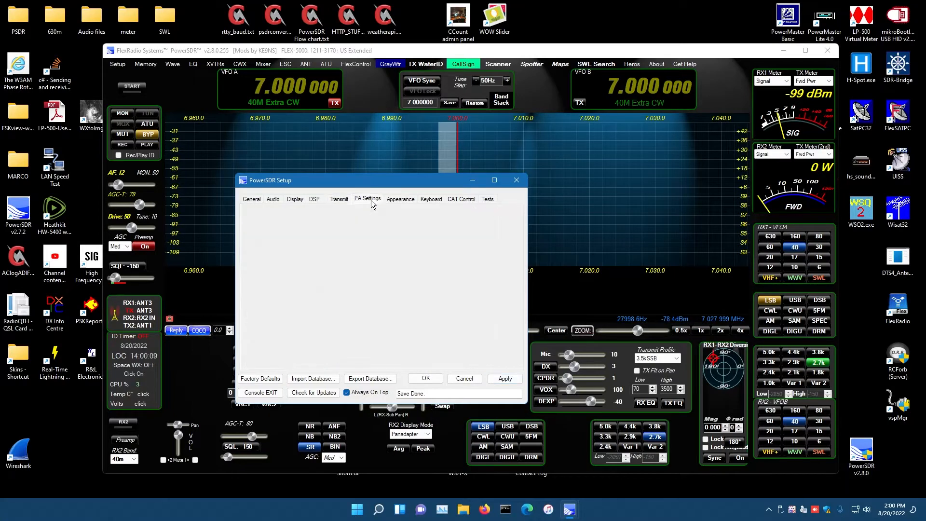
pyautogui.click(400, 201)
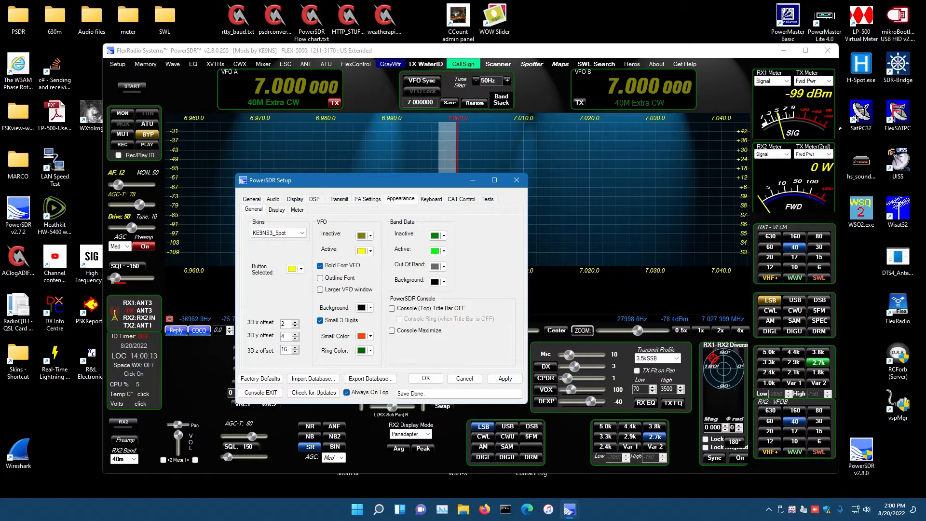
pyautogui.moveTo(375, 186); pyautogui.dragTo(388, 174)
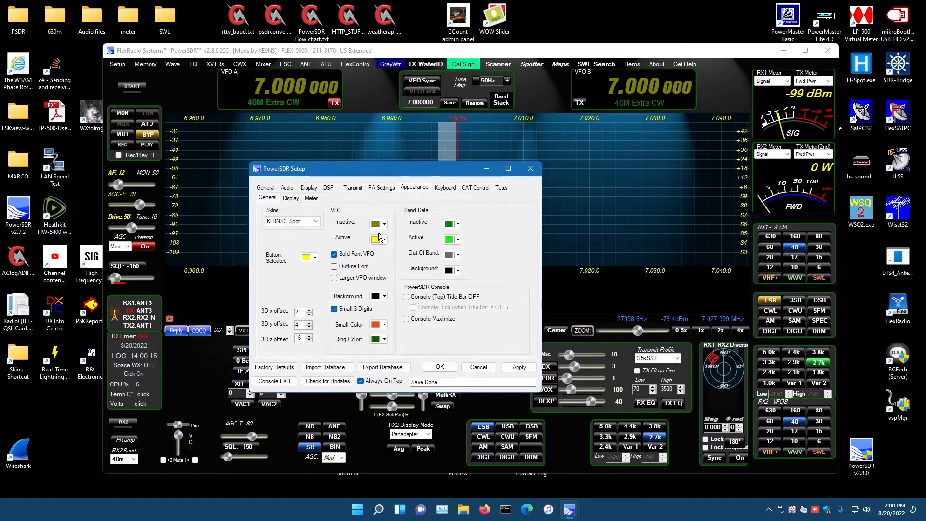
# Step: Set the VFO inactive color to sea green and the ring color to indigo
pyautogui.click(385, 224)
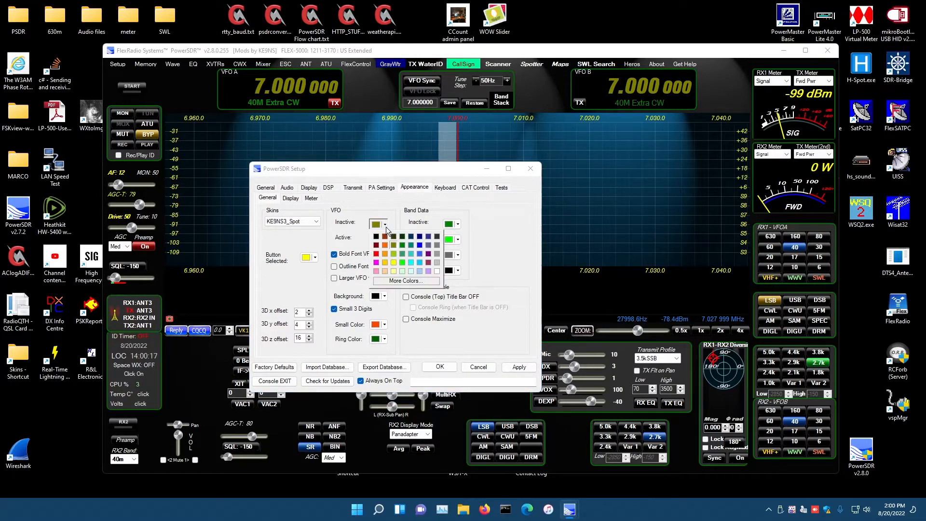
pyautogui.click(402, 253)
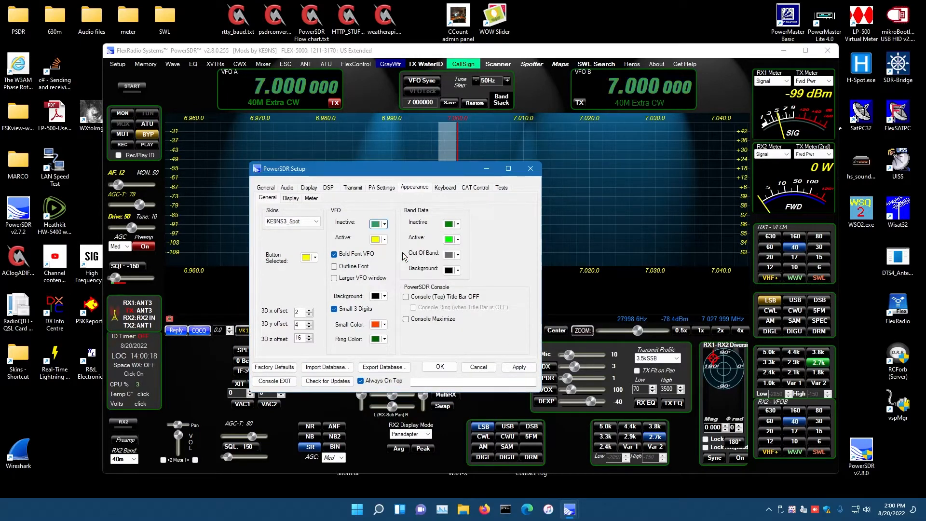
pyautogui.click(385, 339)
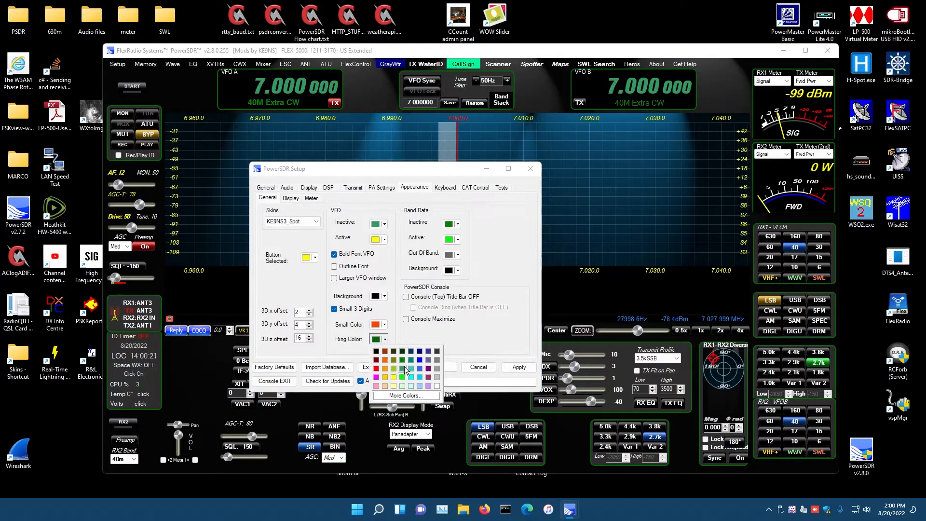
pyautogui.click(420, 356)
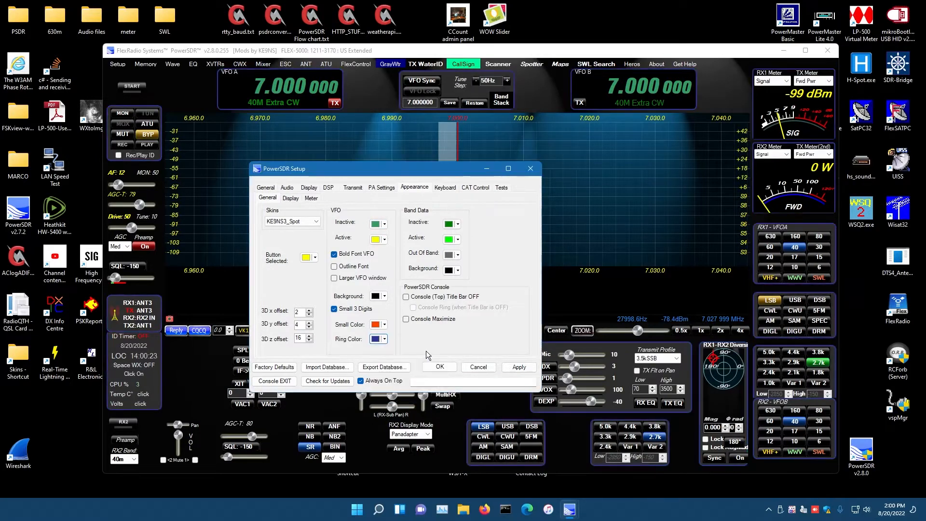
# Step: Set the Band Data out-of-band color to cyan and its background to dark blue, and apply the changes
pyautogui.click(458, 256)
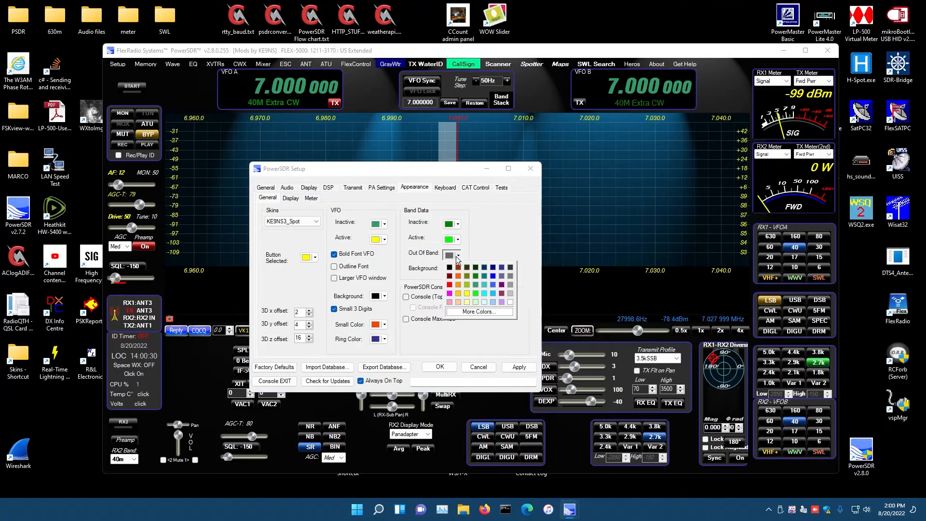
pyautogui.click(484, 294)
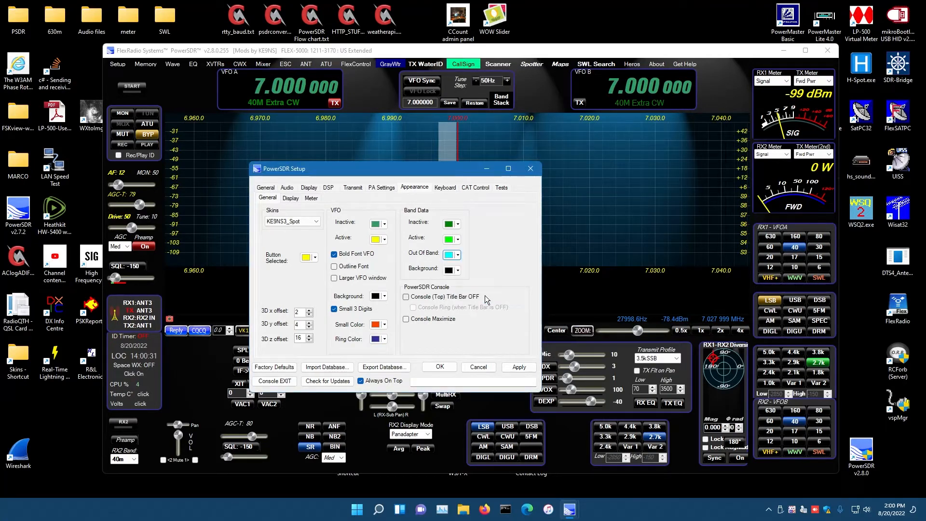
pyautogui.click(458, 271)
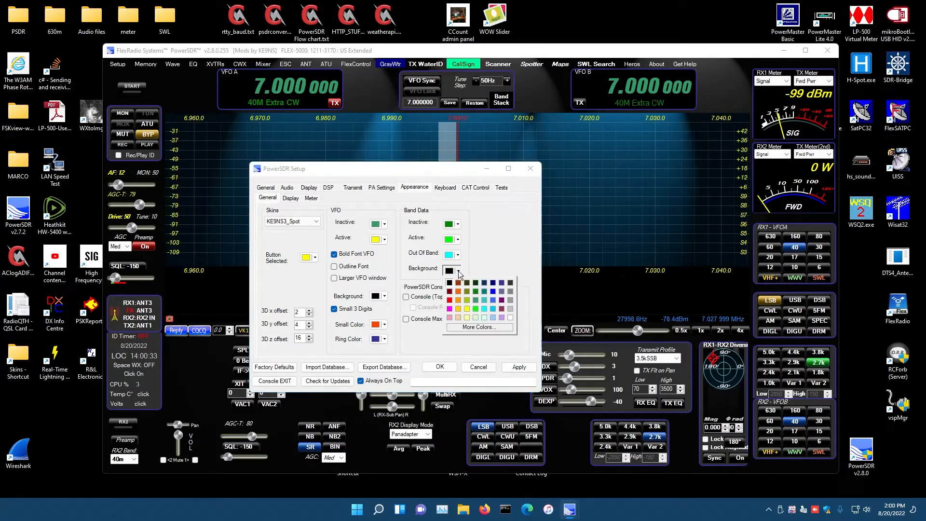
pyautogui.click(493, 283)
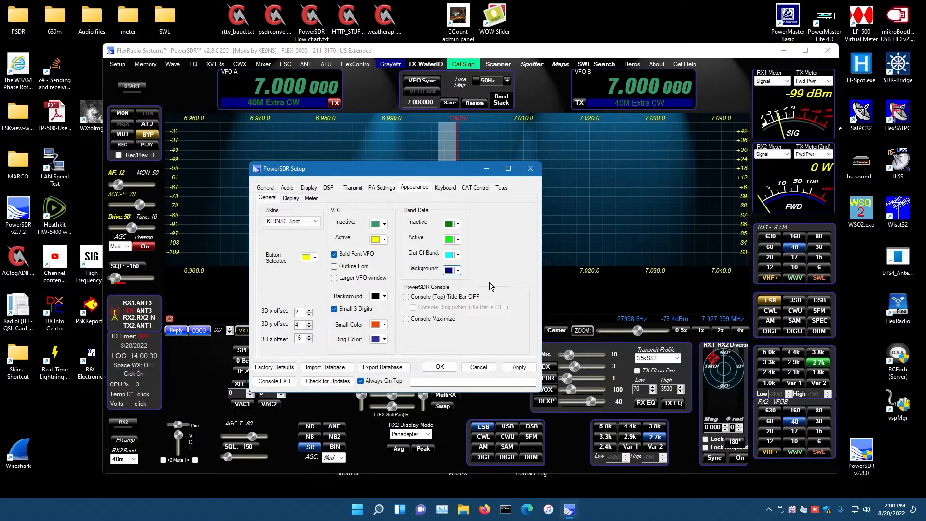
pyautogui.click(523, 368)
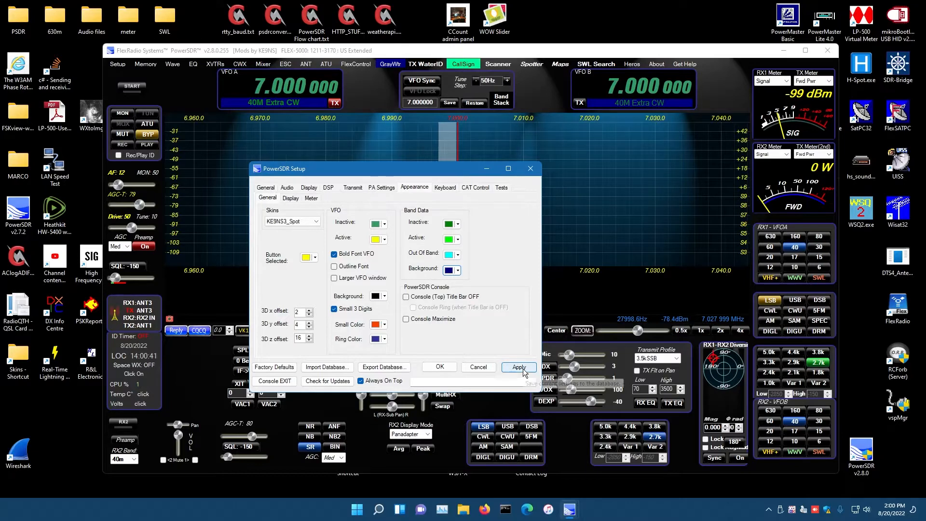
# Step: Enable Pan Fill Gradient in the display appearance settings and start the radio to check the panadapter
pyautogui.click(299, 199)
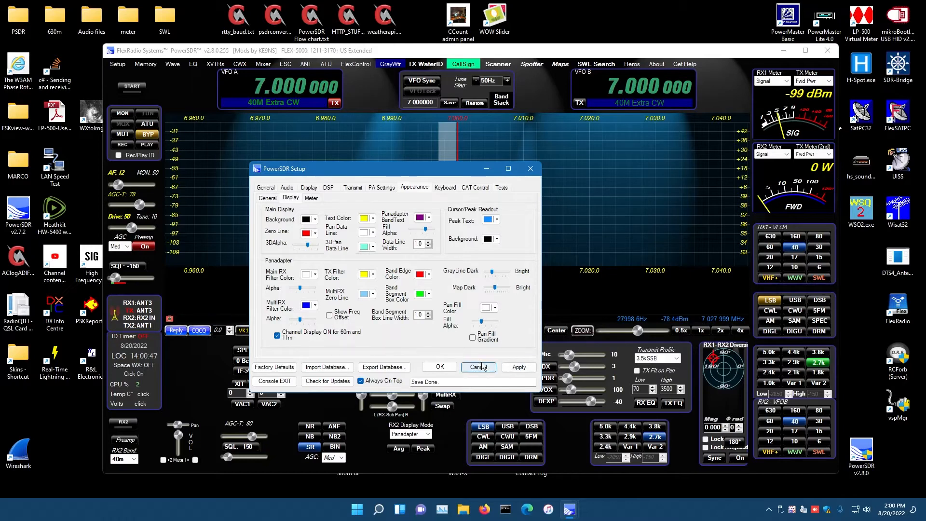
pyautogui.click(477, 340)
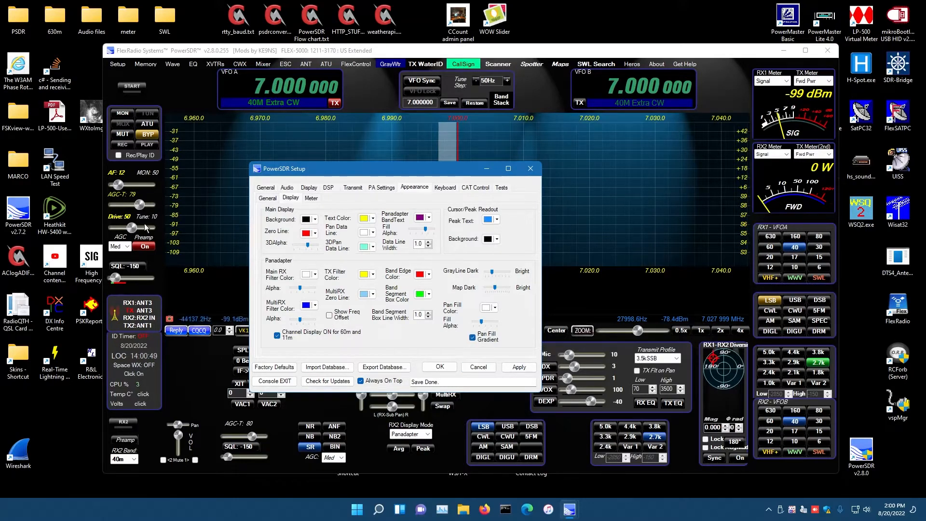
pyautogui.click(132, 87)
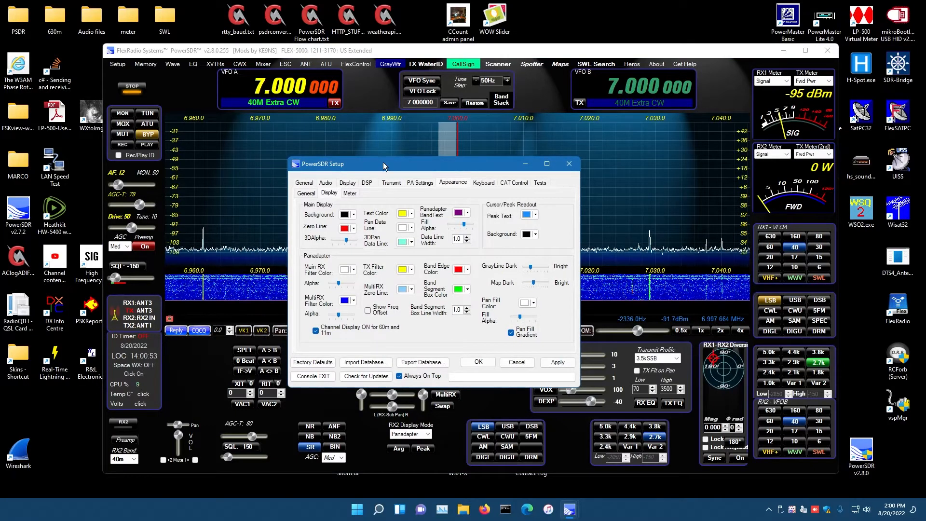
pyautogui.moveTo(385, 164); pyautogui.dragTo(563, 164)
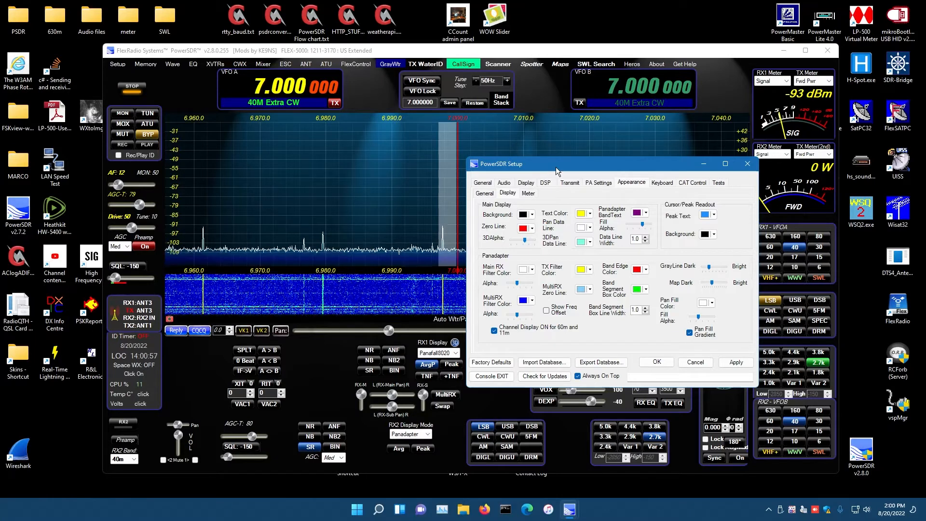
pyautogui.moveTo(520, 164); pyautogui.dragTo(363, 164)
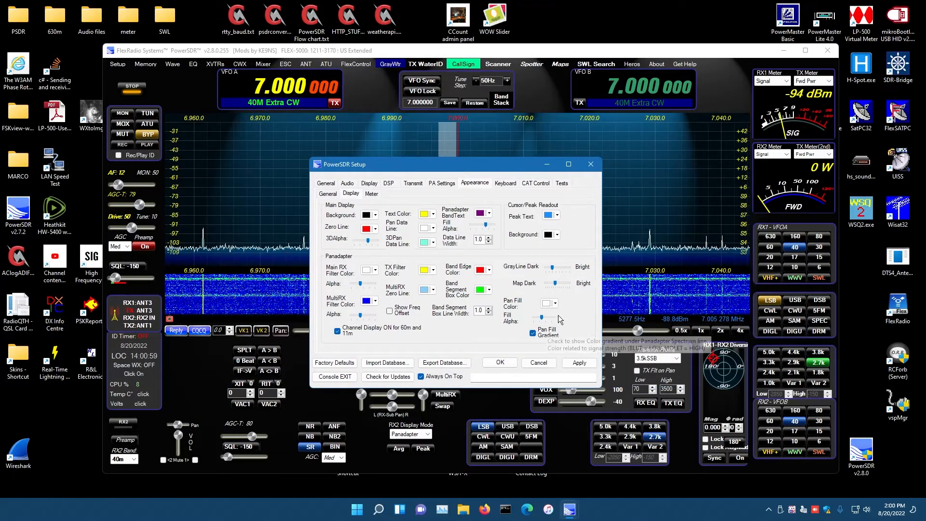
# Step: Turn on the world map behind the panadapter and apply the display appearance settings with the gray line slightly darker
pyautogui.click(549, 65)
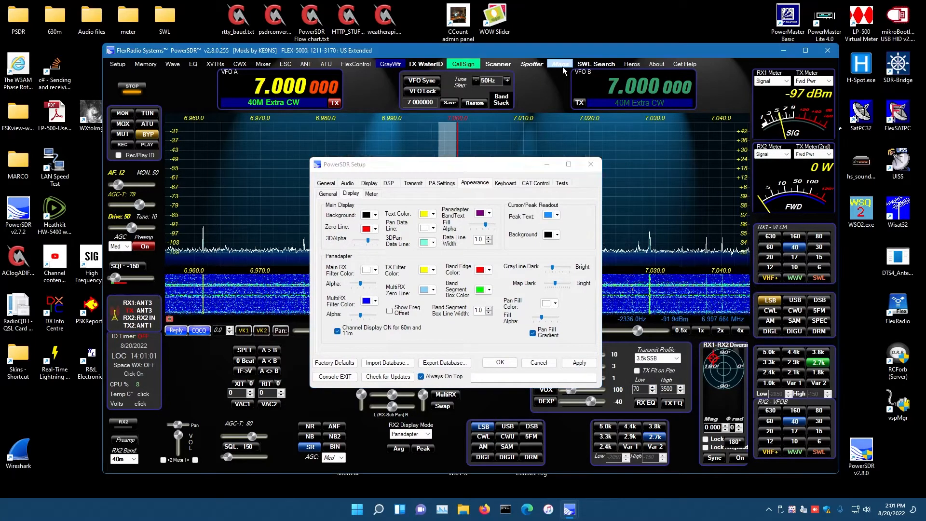
pyautogui.moveTo(503, 168); pyautogui.dragTo(246, 277)
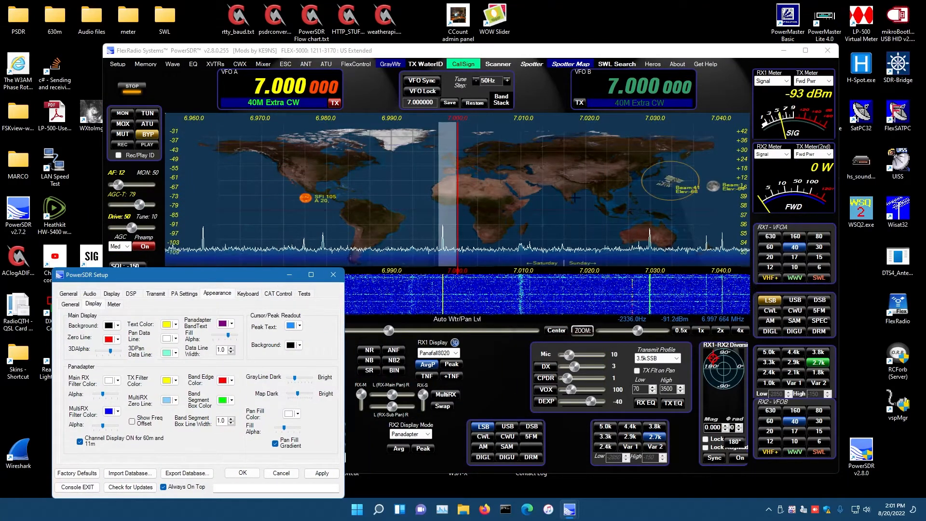
pyautogui.click(289, 377)
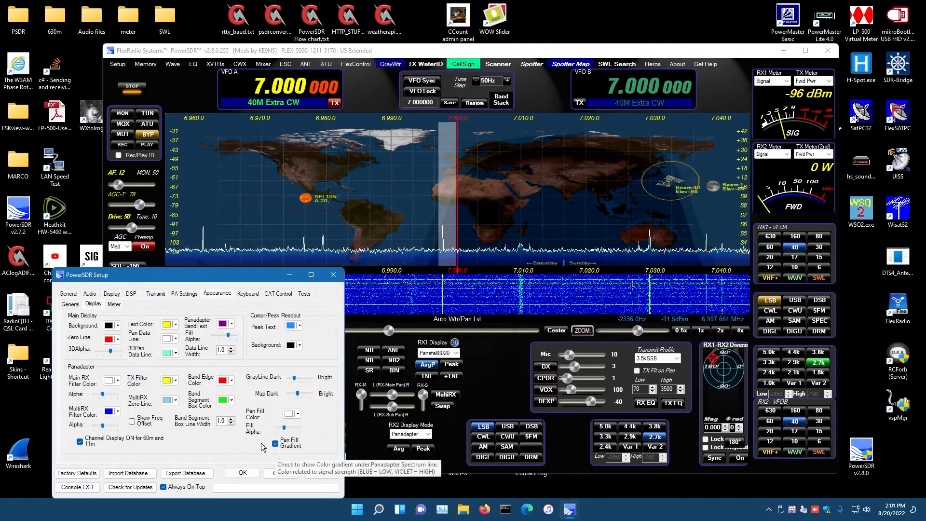
pyautogui.moveTo(210, 275); pyautogui.dragTo(236, 270)
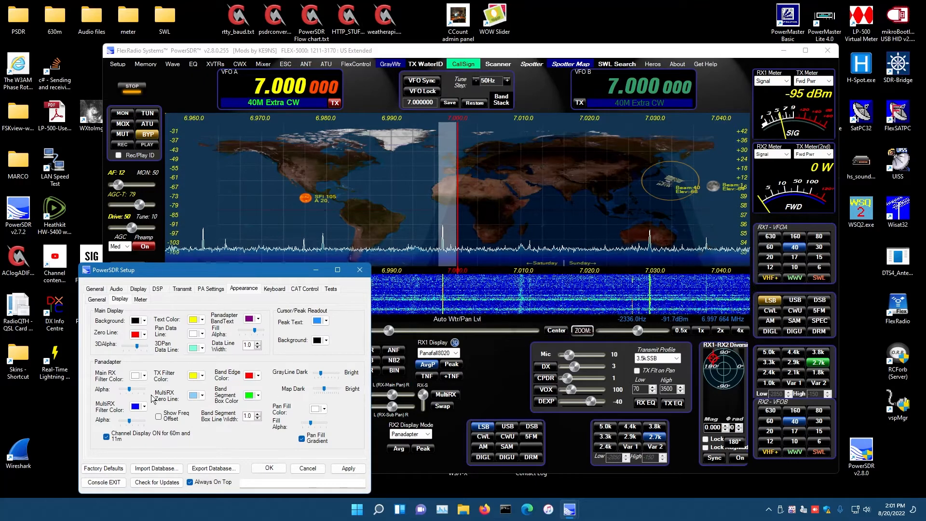
pyautogui.click(348, 468)
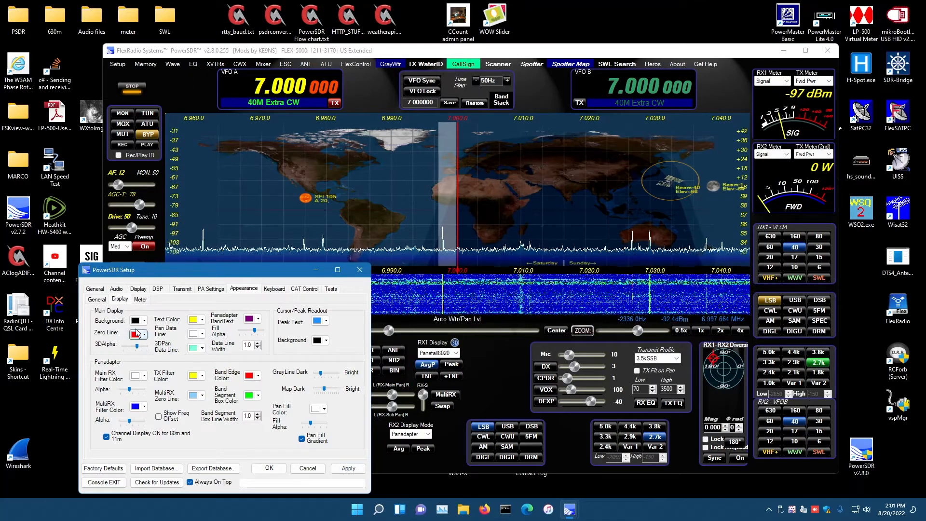
# Step: Enable Meters on Top in the meter appearance settings and turn Meter Menus back on
pyautogui.click(141, 299)
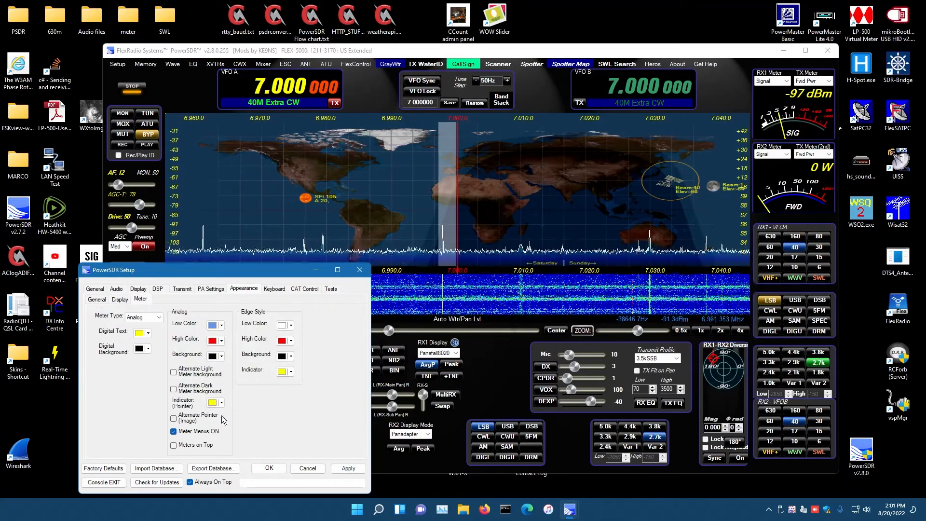
pyautogui.click(174, 445)
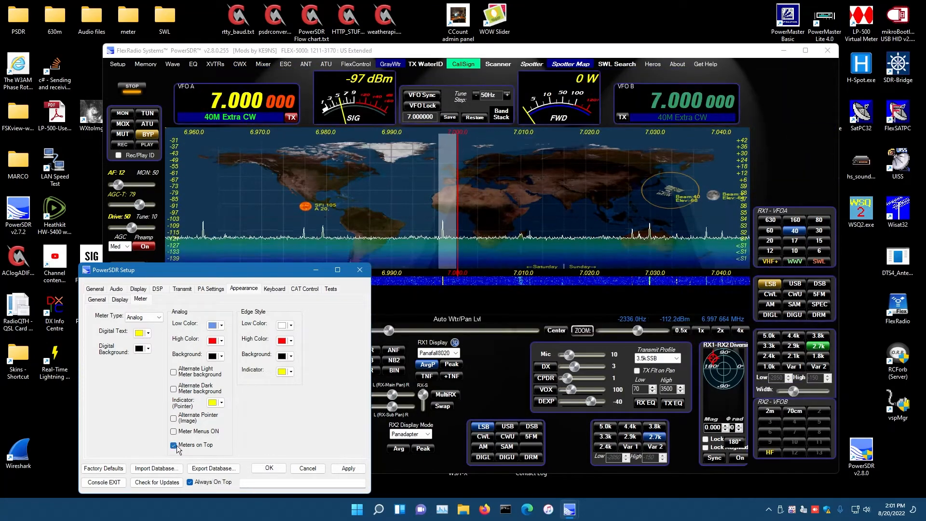
pyautogui.click(175, 432)
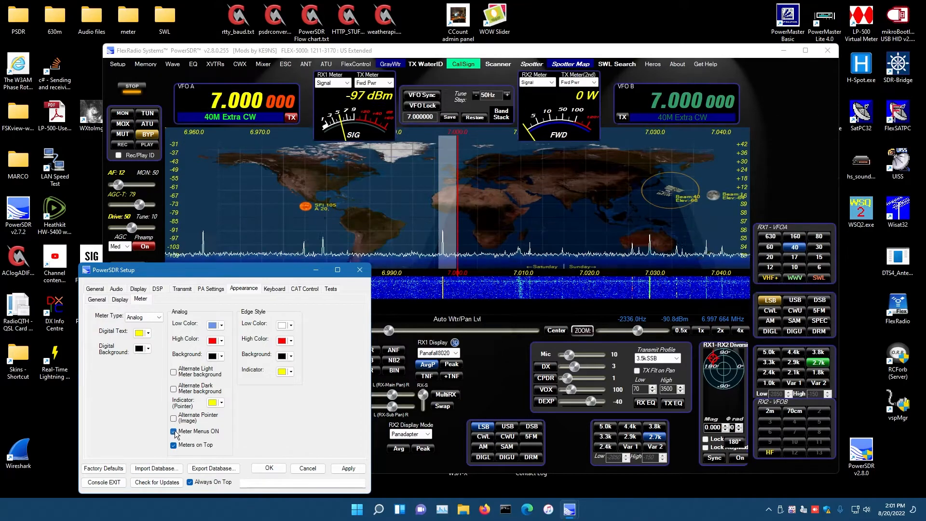
# Step: Set the second TX meter to Combo and turn off Meter Menus in the meter appearance settings
pyautogui.click(581, 82)
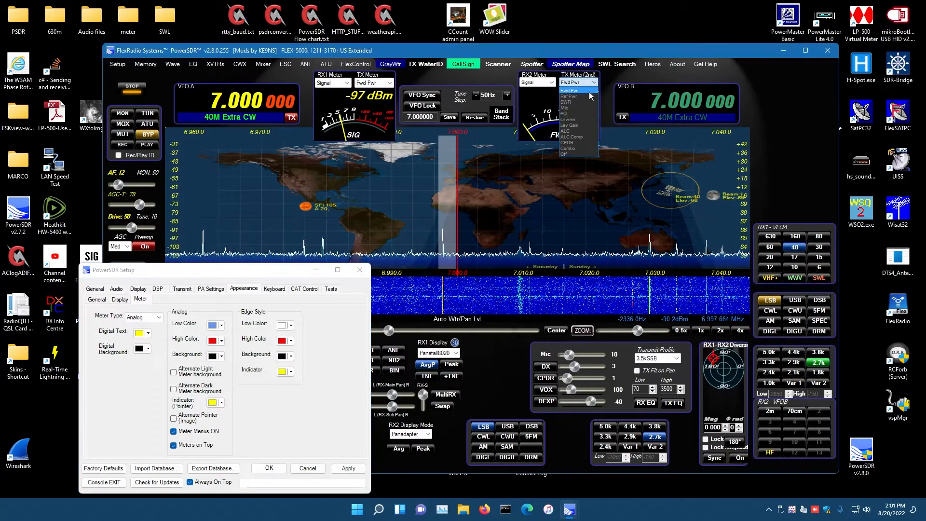
pyautogui.click(580, 149)
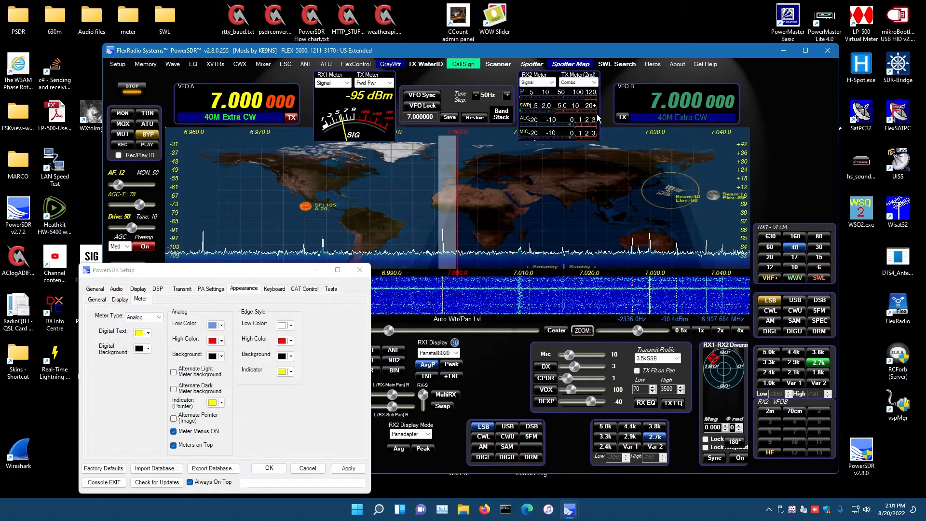
pyautogui.click(172, 433)
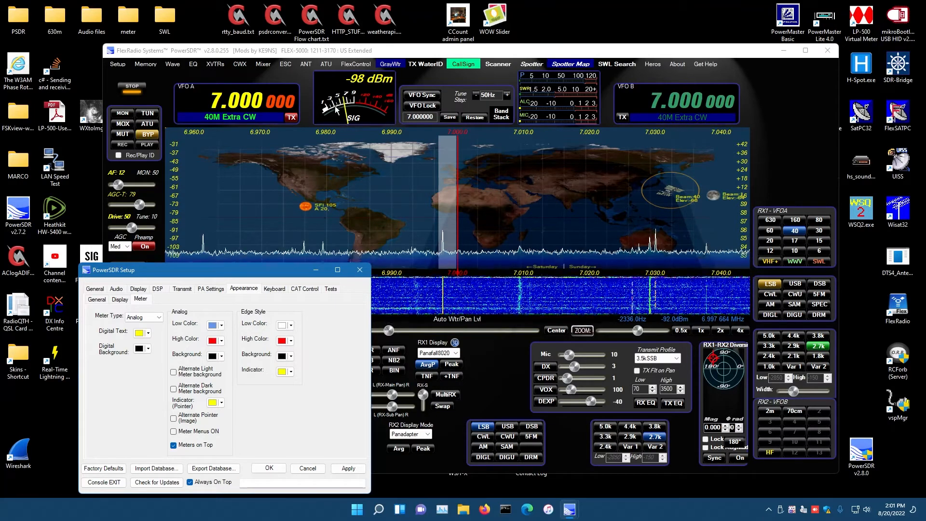
# Step: Show the Band Stack panel and set the active VFO color to white in the general appearance settings
pyautogui.click(504, 118)
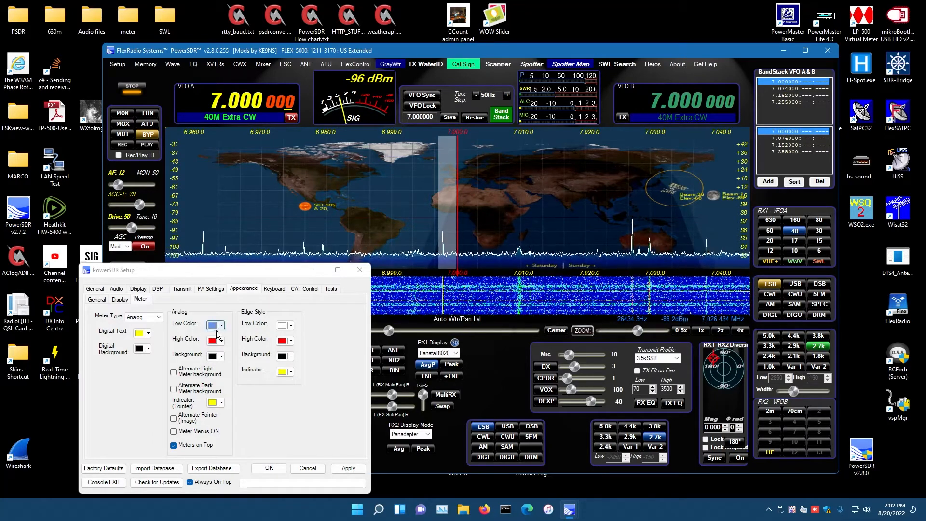
pyautogui.click(120, 299)
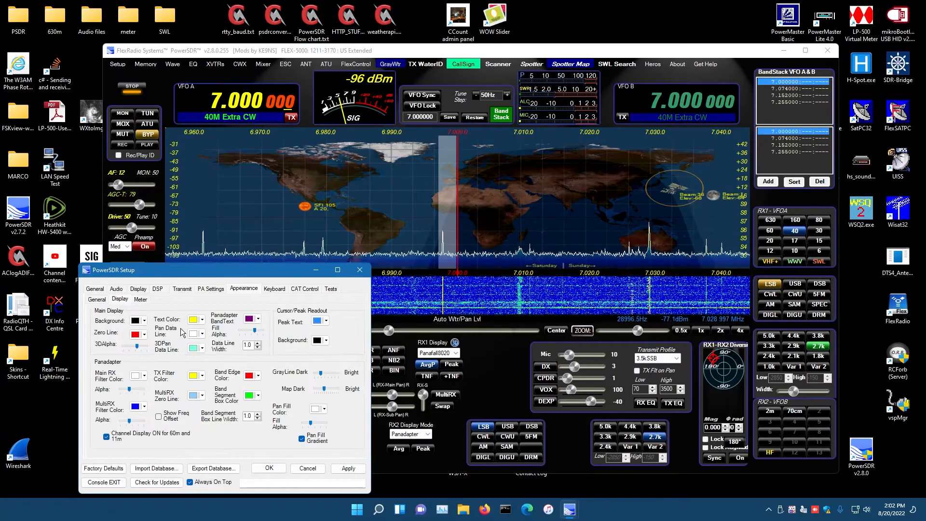
pyautogui.click(96, 299)
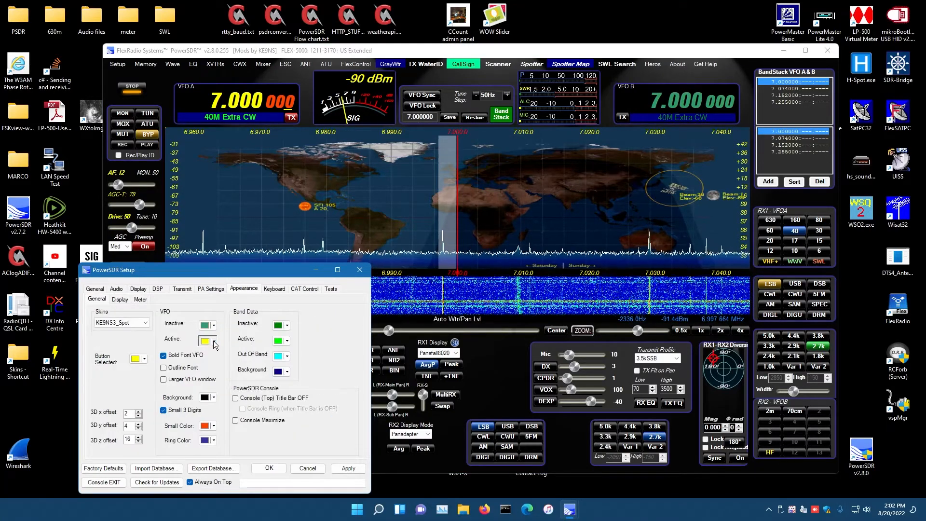
pyautogui.click(214, 342)
pyautogui.click(267, 383)
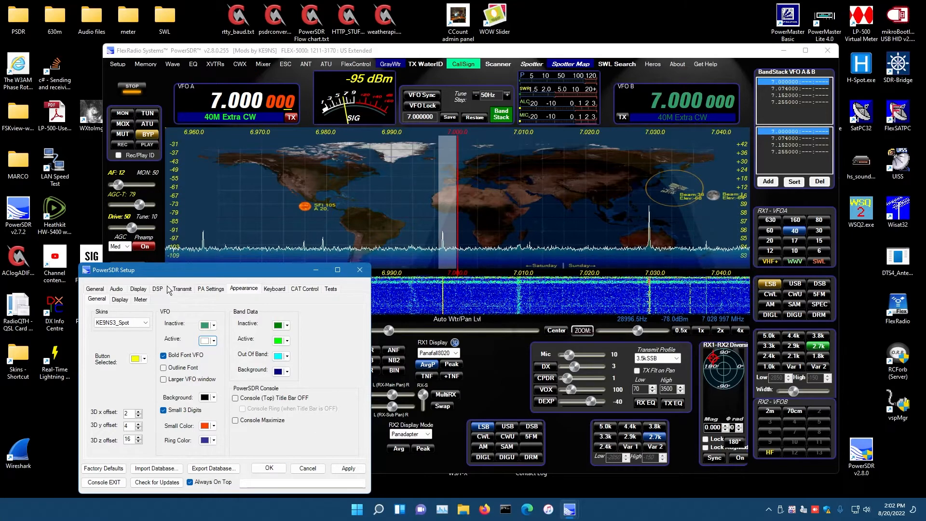
# Step: Open the CAT Control settings after a look at the Keyboard settings, and move the Setup window higher on the screen
pyautogui.click(277, 292)
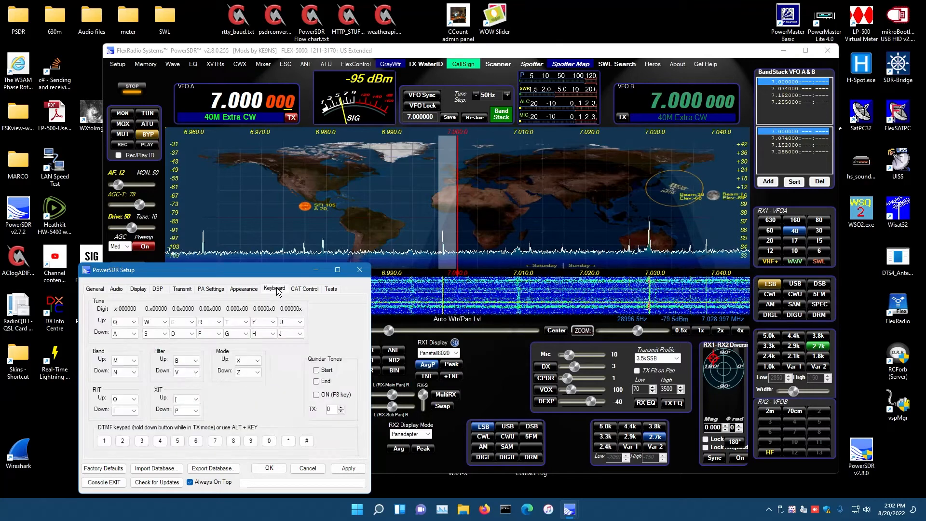
pyautogui.click(305, 289)
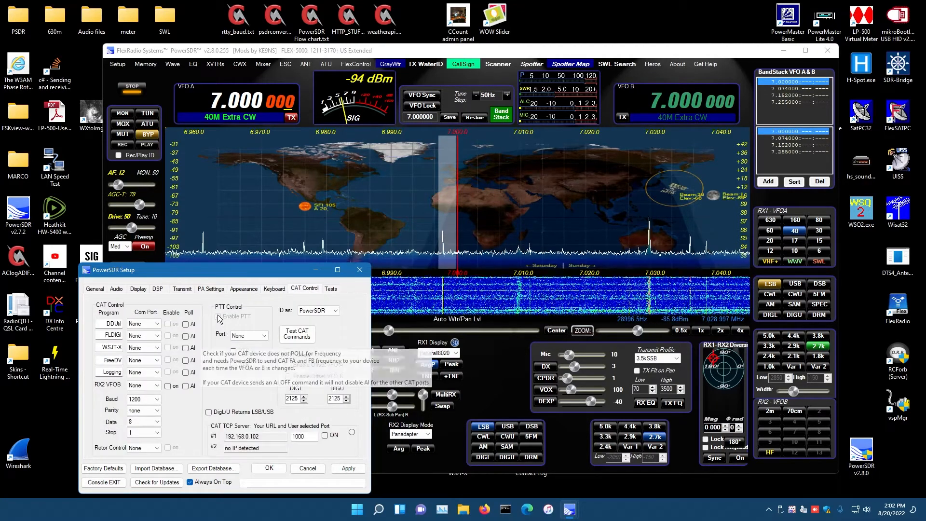
pyautogui.moveTo(229, 274); pyautogui.dragTo(255, 216)
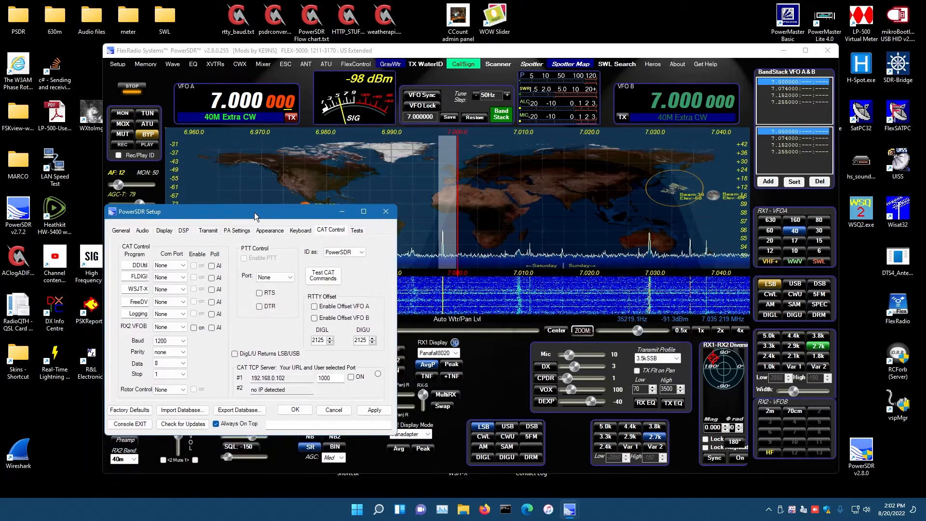
# Step: Launch VSP Manager, place its window beside the Setup window to examine the virtual COM port pairs, and minimize it
pyautogui.doubleClick(903, 411)
pyautogui.click(414, 335)
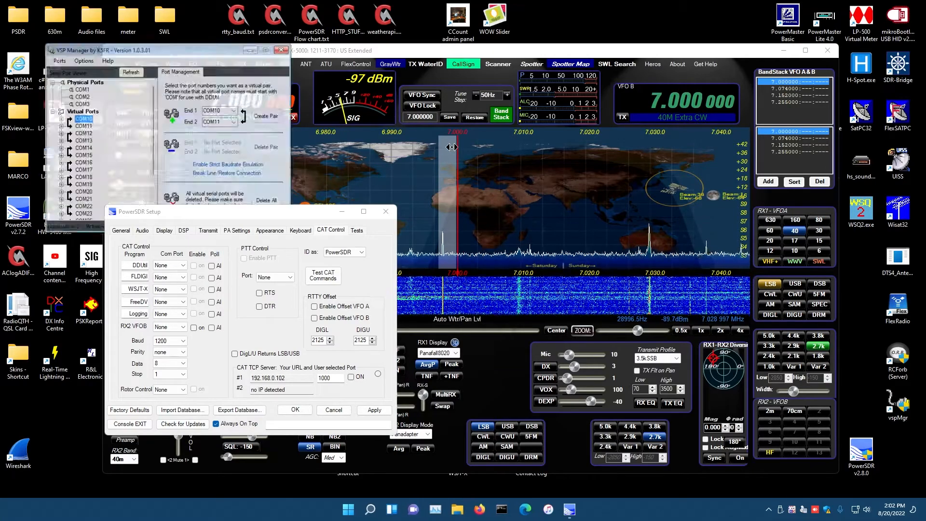
pyautogui.moveTo(148, 44); pyautogui.dragTo(549, 260)
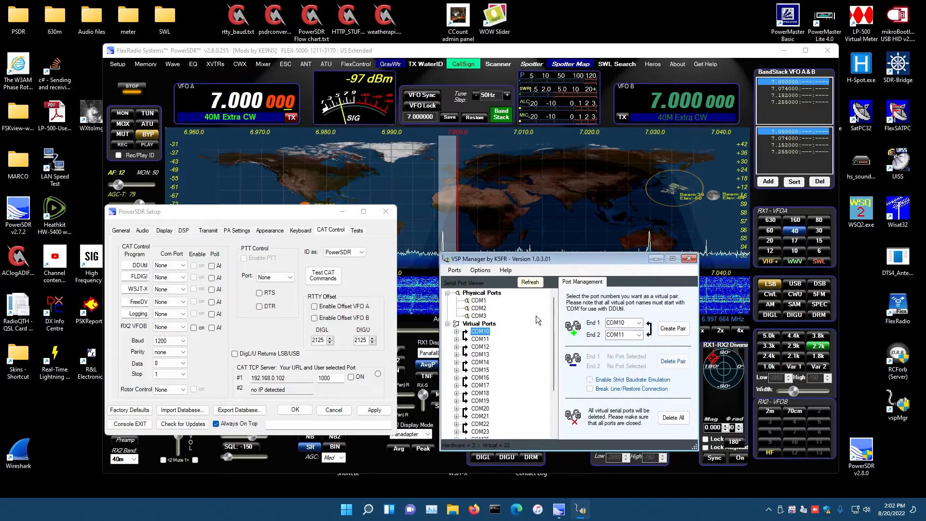
pyautogui.moveTo(463, 262); pyautogui.dragTo(501, 273)
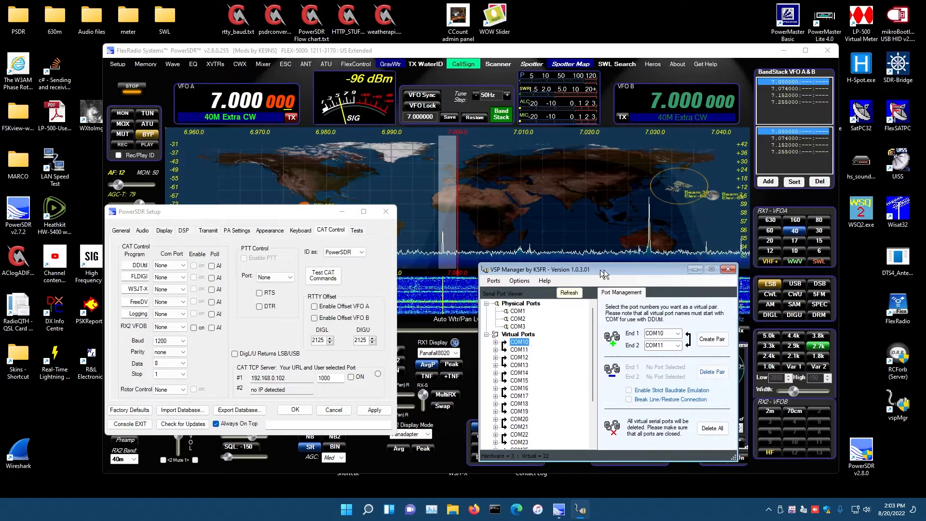
pyautogui.moveTo(598, 270); pyautogui.dragTo(618, 270)
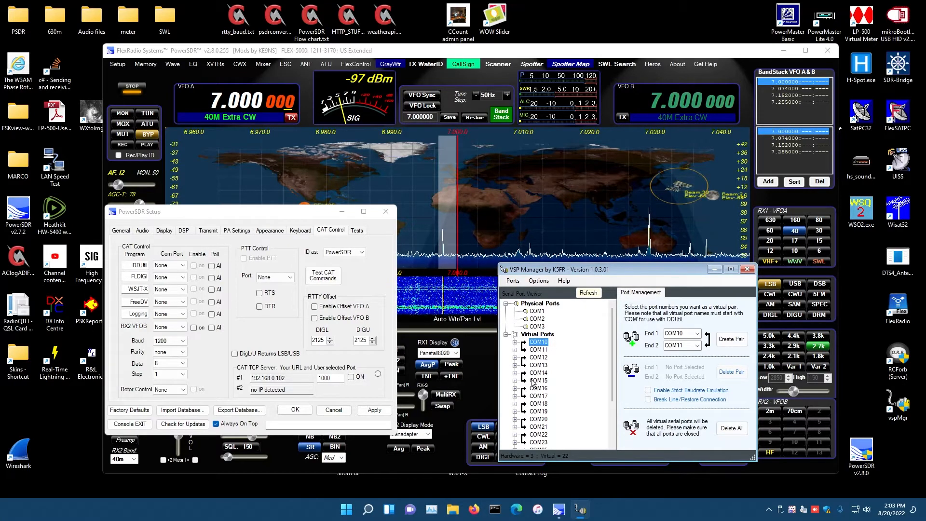
pyautogui.click(717, 271)
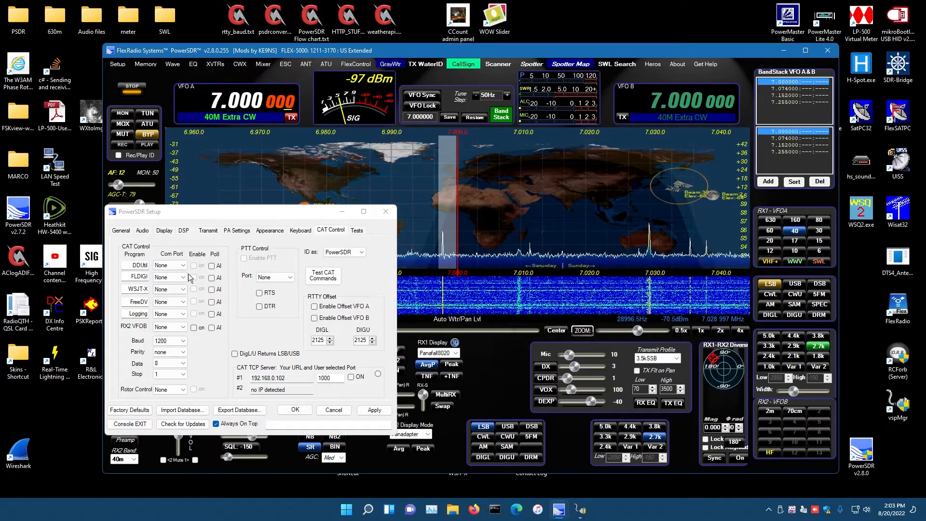
# Step: Rename the DDUtil CAT program entry to CWSkim and assign it COM13
pyautogui.doubleClick(129, 266)
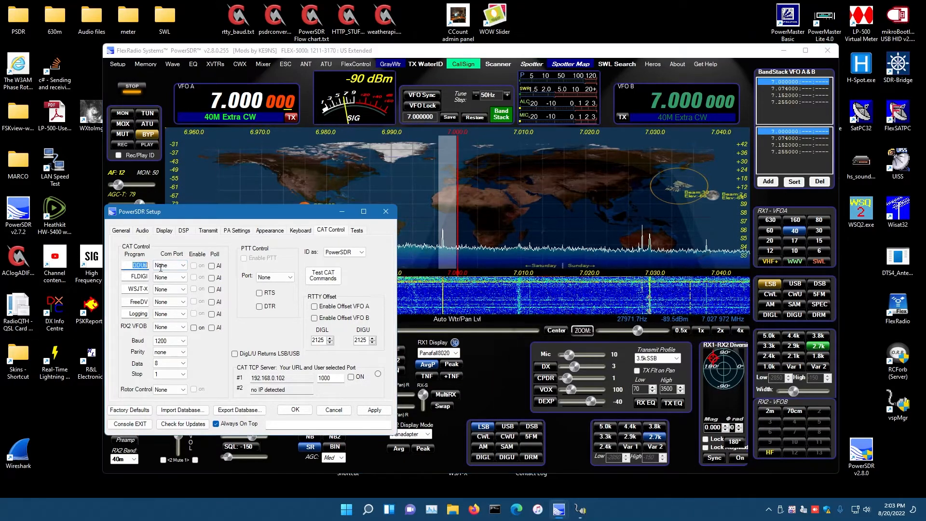
pyautogui.moveTo(163, 332)
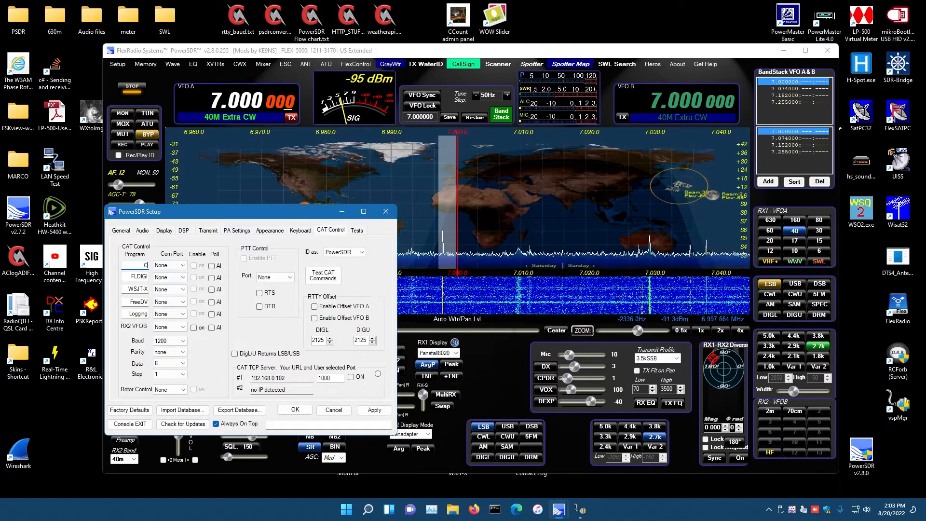
pyautogui.write('CWSkim')
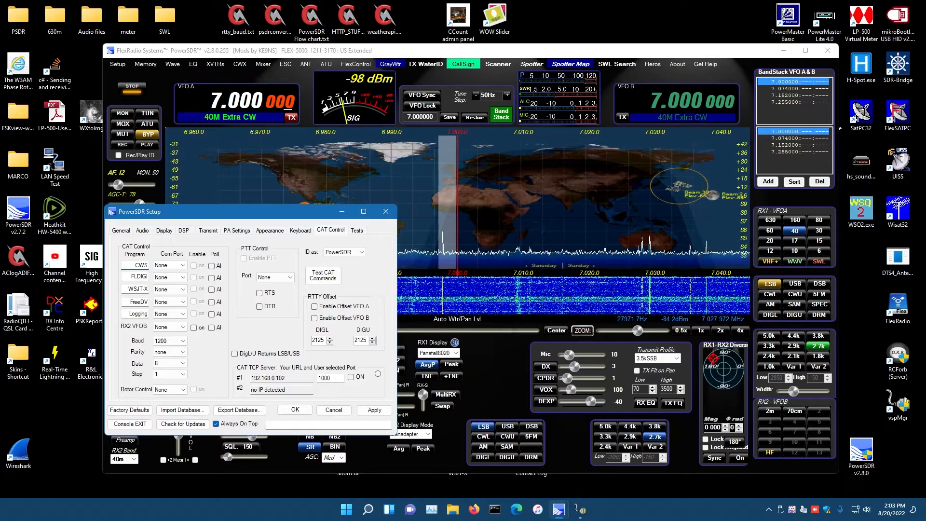
pyautogui.click(184, 266)
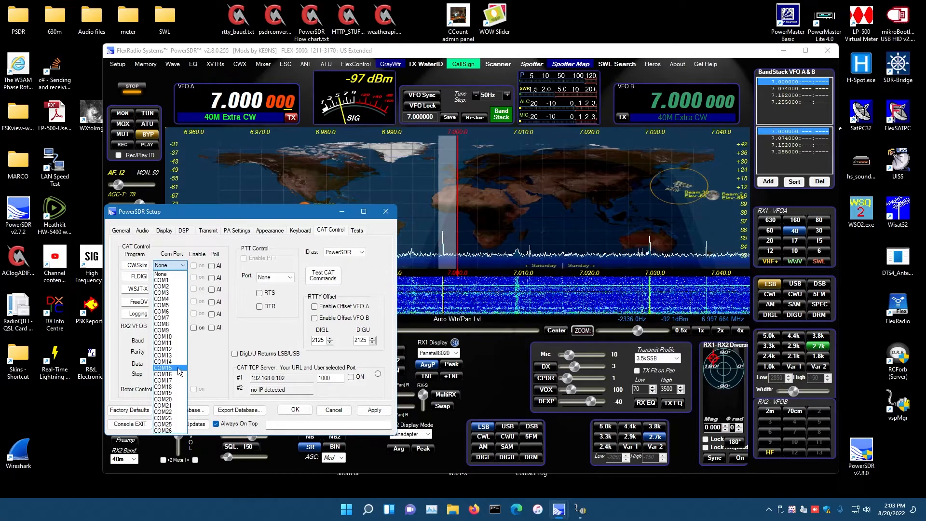
pyautogui.click(164, 356)
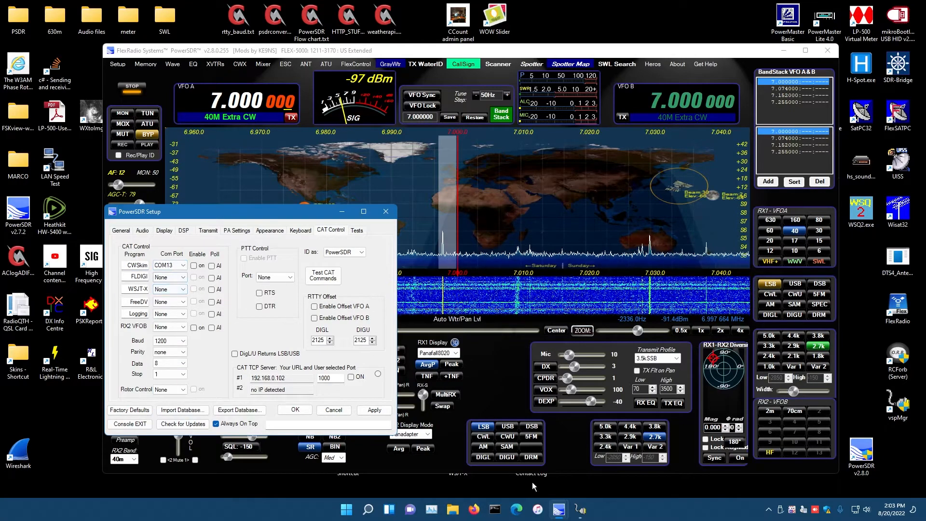
# Step: Check the port pairs in VSP Manager, and assign COM9 to FLDIGI and COM19 to WSJT-X
pyautogui.click(581, 509)
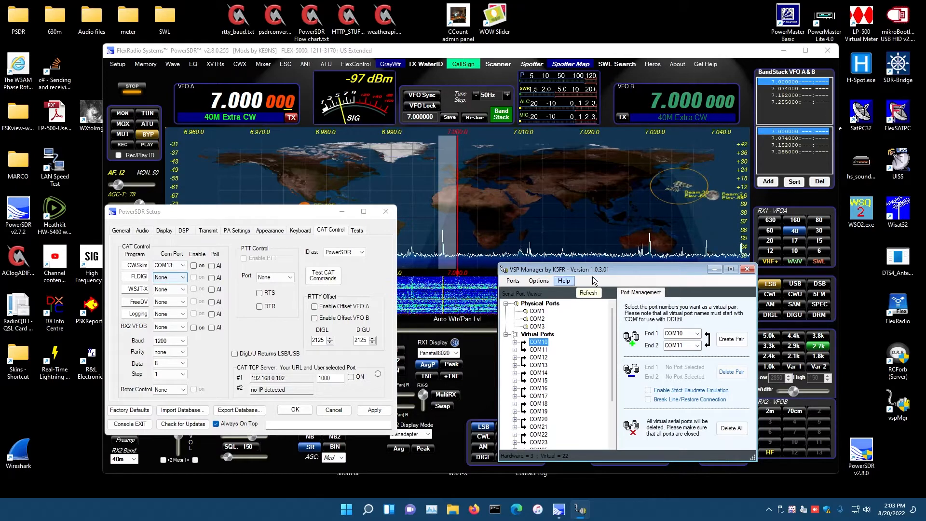
pyautogui.click(714, 269)
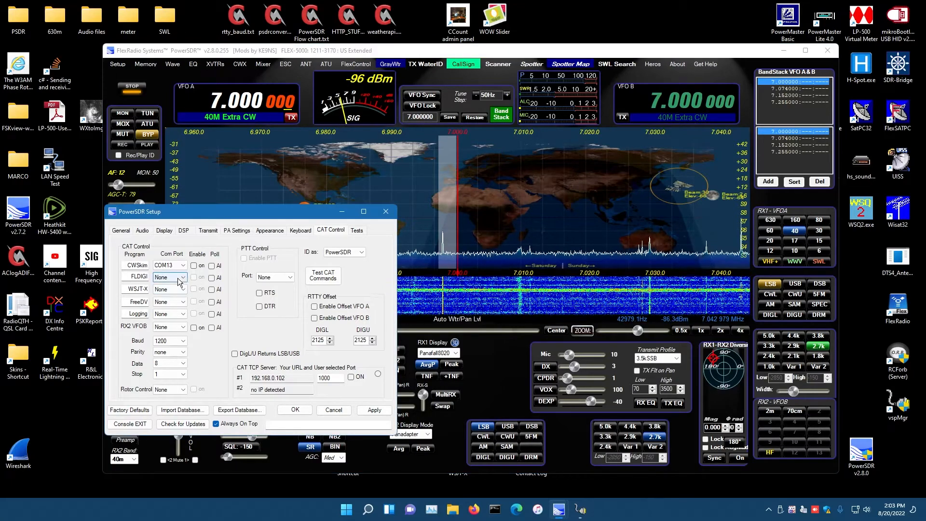
pyautogui.click(181, 277)
pyautogui.click(173, 341)
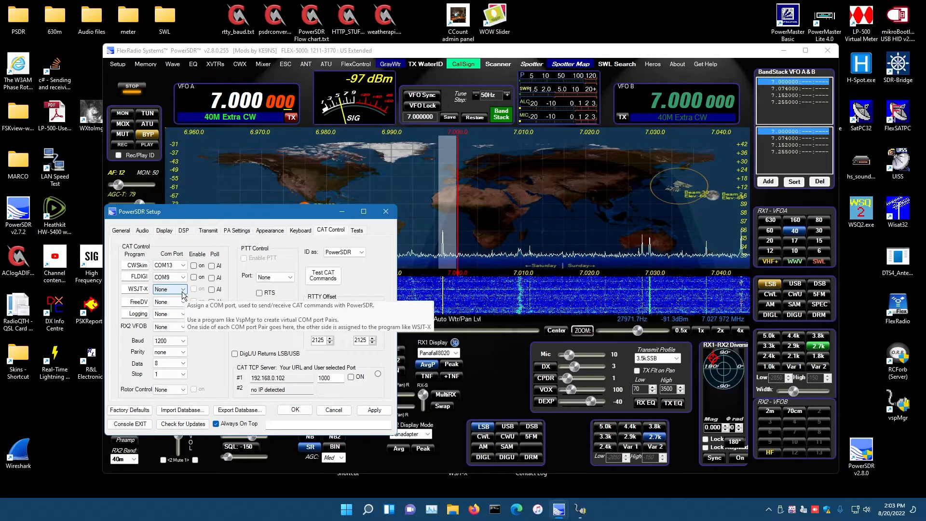
pyautogui.click(183, 289)
pyautogui.click(164, 417)
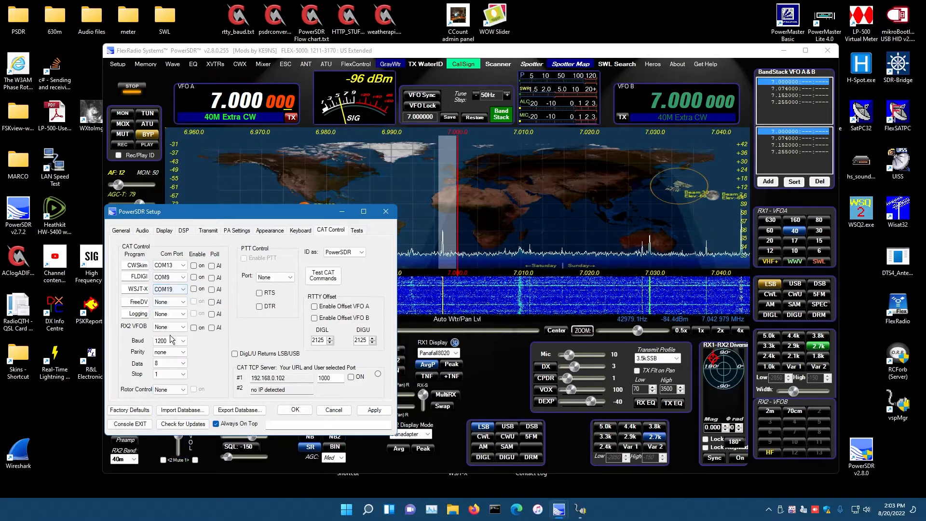
# Step: Assign COM11 to FreeDV and COM15 to Logging in the CAT Control settings
pyautogui.click(183, 303)
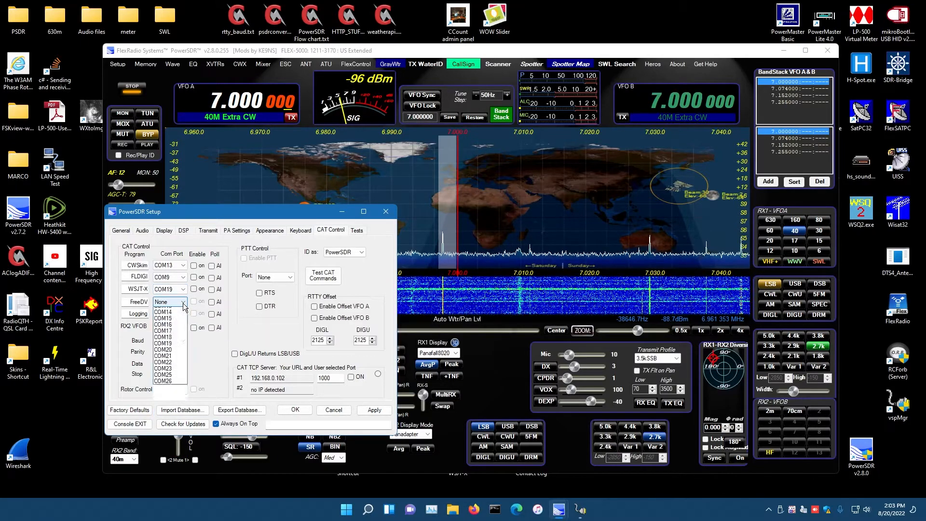
pyautogui.click(170, 379)
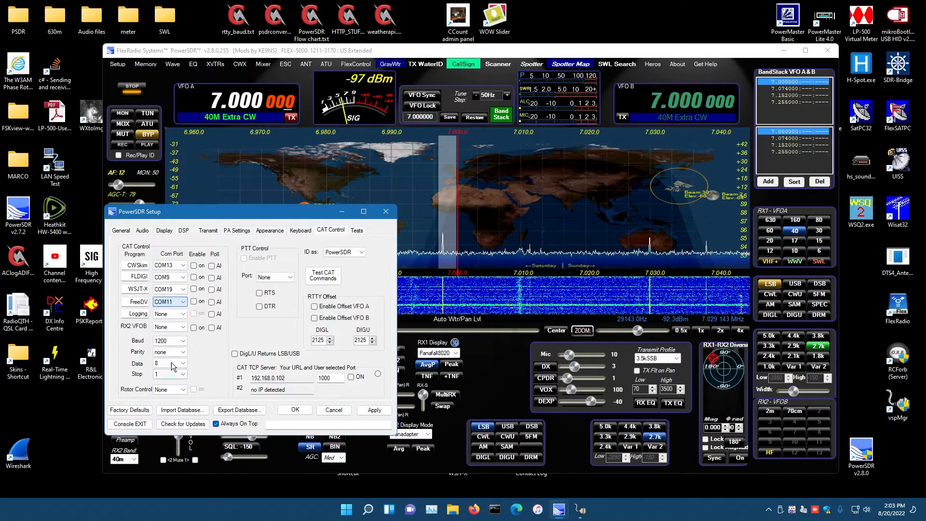
pyautogui.click(183, 314)
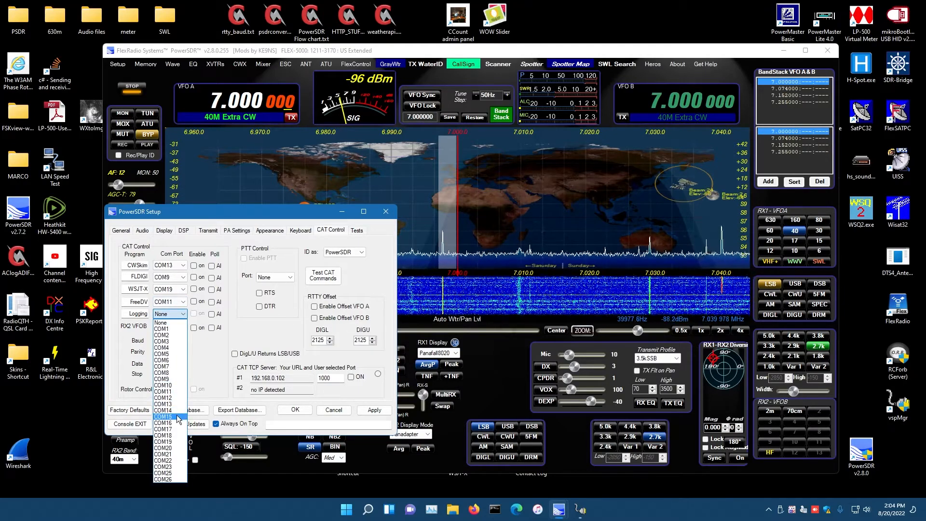
pyautogui.click(178, 417)
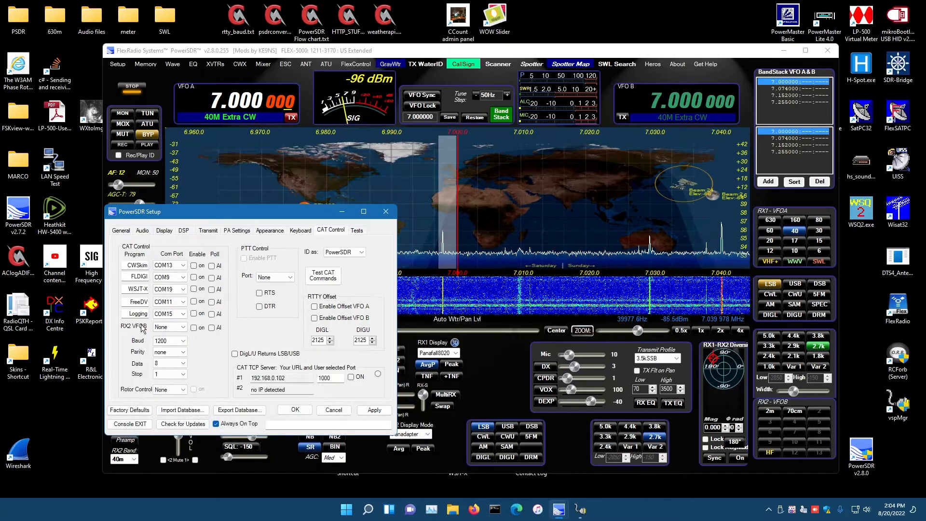
# Step: Assign COM22 to RX2 VFOB and set the CAT baud rate to 57600
pyautogui.moveTo(142, 328)
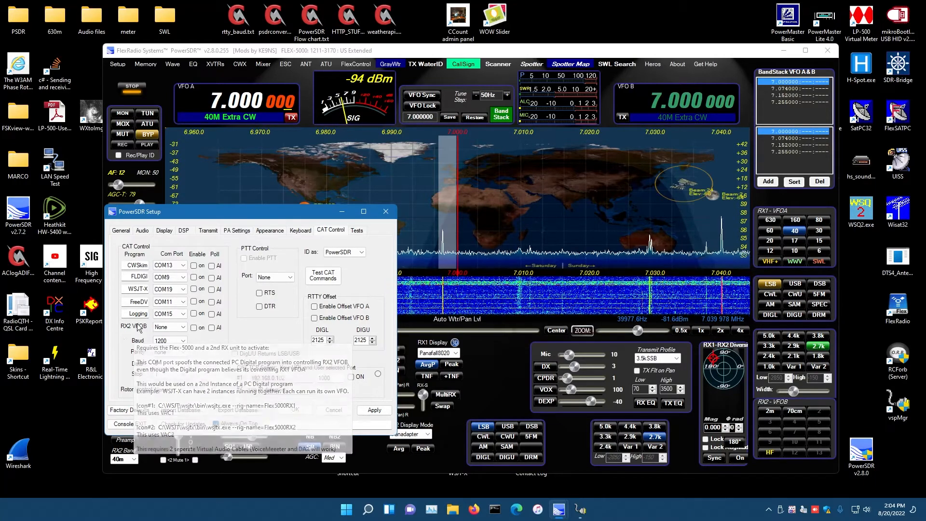
pyautogui.moveTo(132, 330)
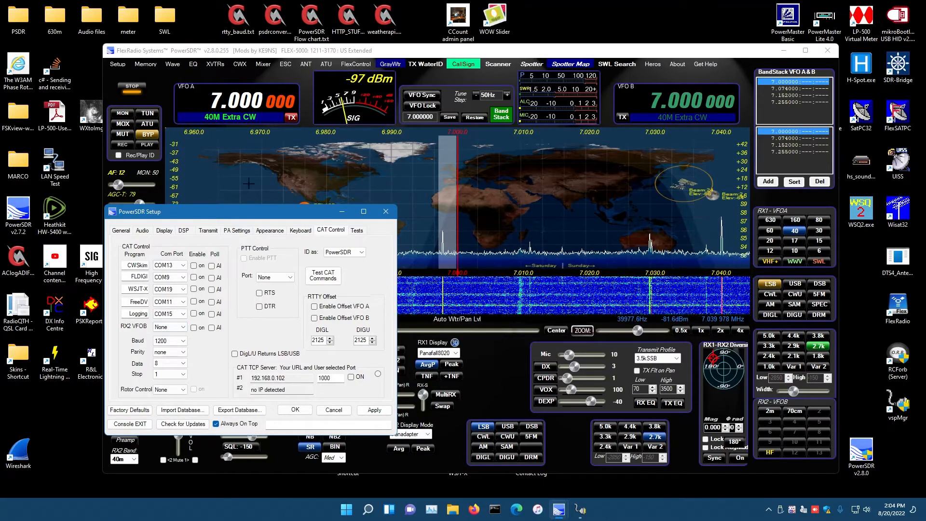
pyautogui.click(183, 327)
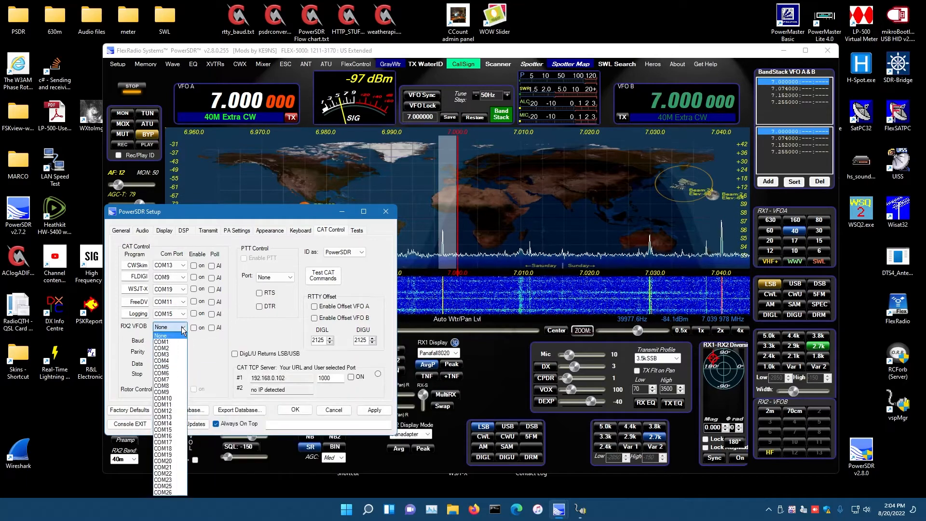
pyautogui.click(166, 474)
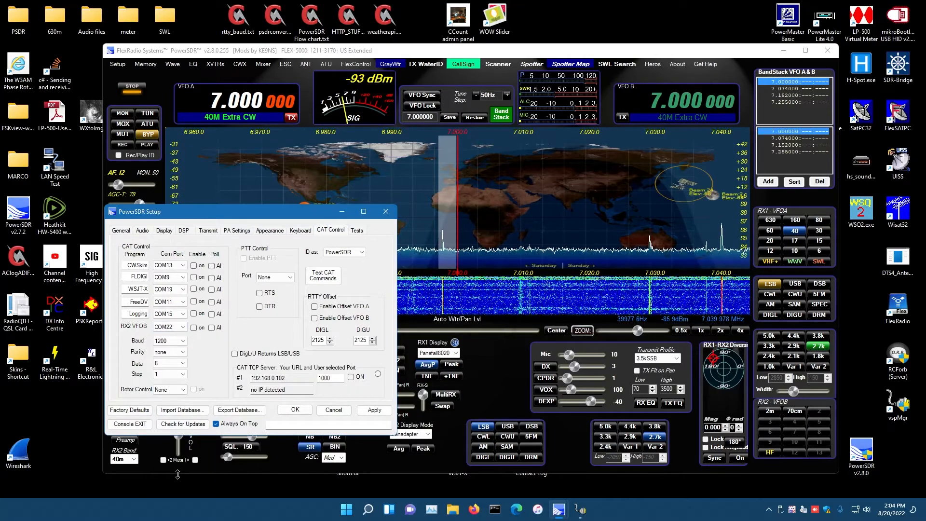
pyautogui.click(182, 341)
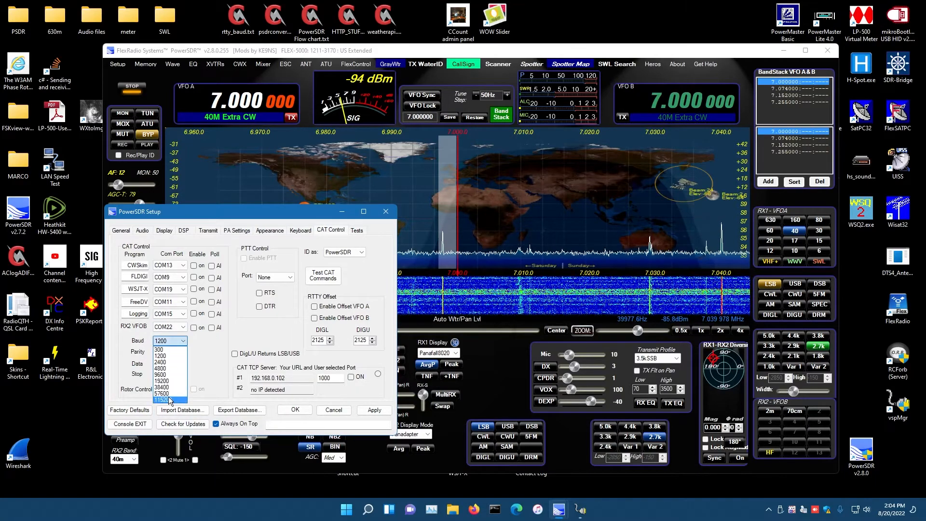
pyautogui.click(169, 394)
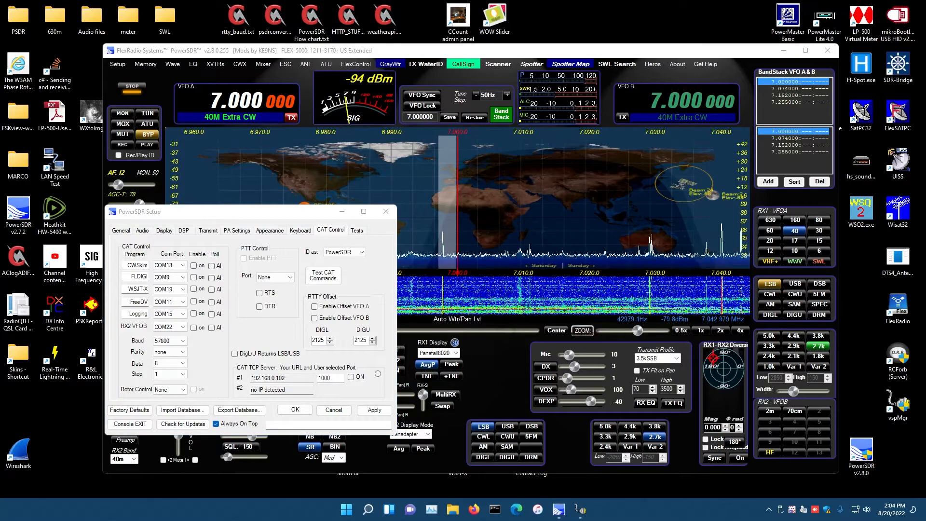
# Step: Assign COM2 to Rotor Control in the CAT Control settings and enable it
pyautogui.click(183, 390)
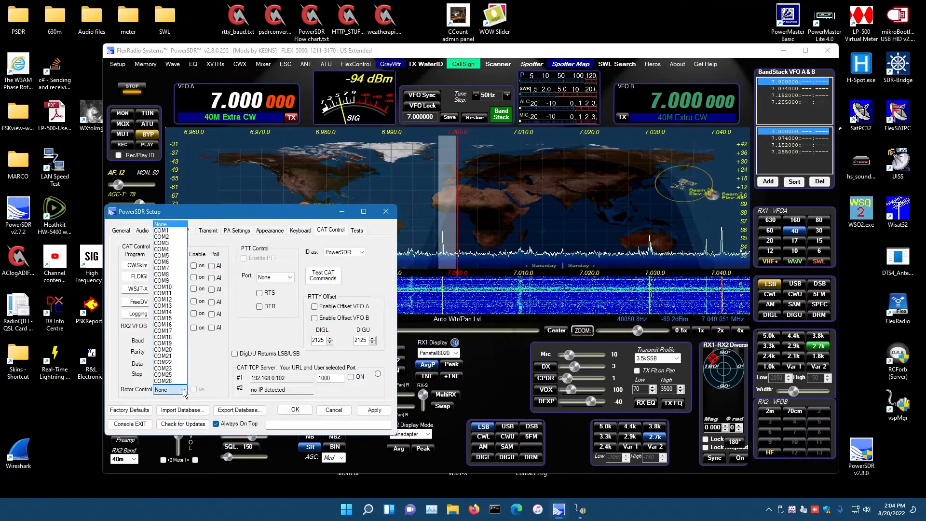
pyautogui.click(177, 237)
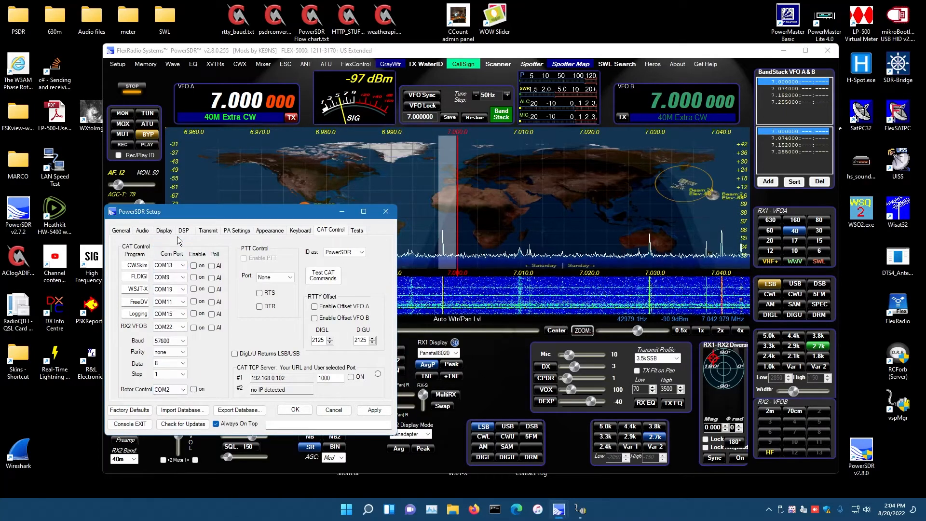
pyautogui.click(194, 389)
# Step: Enable the CAT ports for RX2 VFOB, Logging, FreeDV, WSJT-X, FLDIGI and CWSkim
pyautogui.click(194, 328)
pyautogui.click(194, 314)
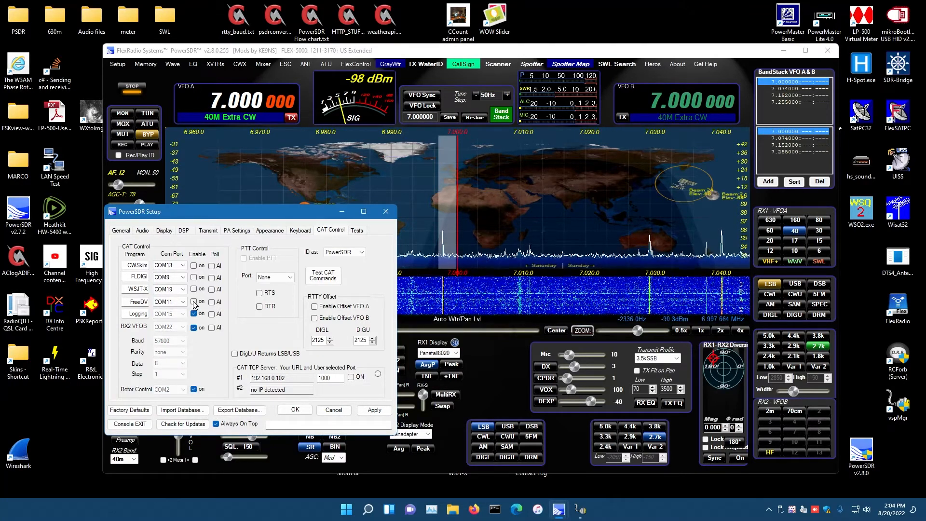
pyautogui.click(193, 301)
pyautogui.click(194, 289)
pyautogui.click(194, 277)
pyautogui.click(193, 265)
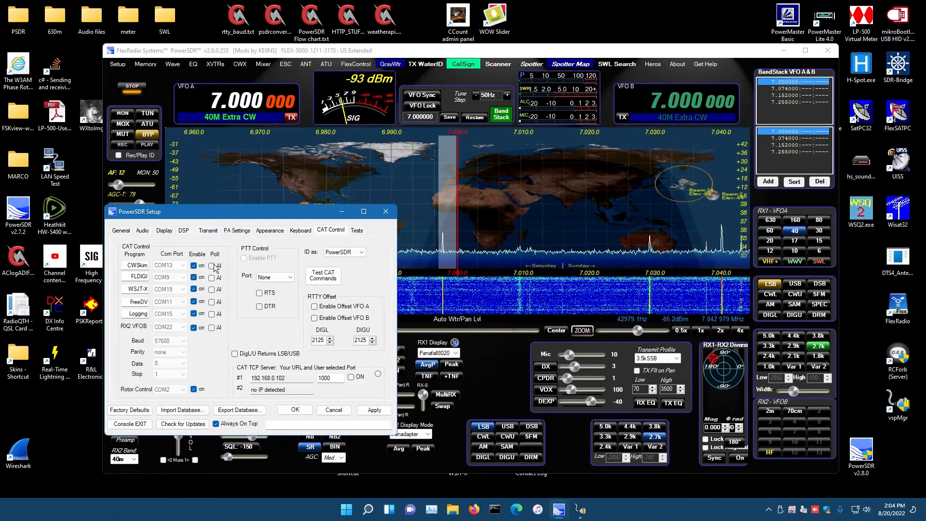
# Step: Turn on AI polling for all six CAT entries, from CWSkim through RX2 VFOB
pyautogui.click(211, 266)
pyautogui.click(212, 278)
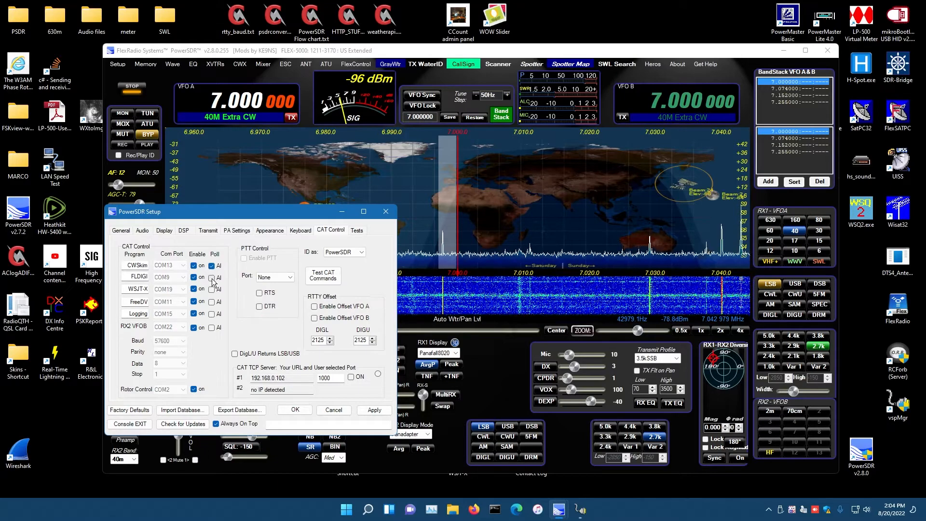
pyautogui.click(212, 289)
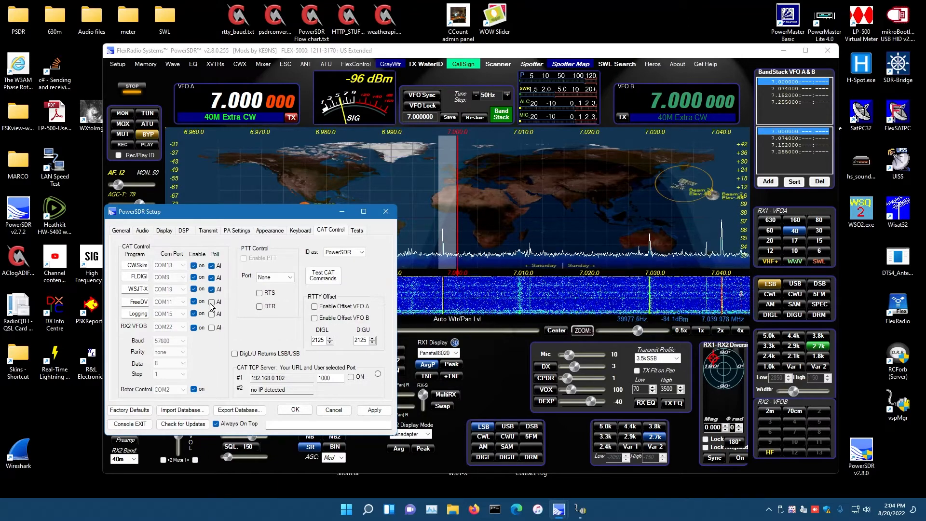
pyautogui.click(212, 301)
pyautogui.click(212, 314)
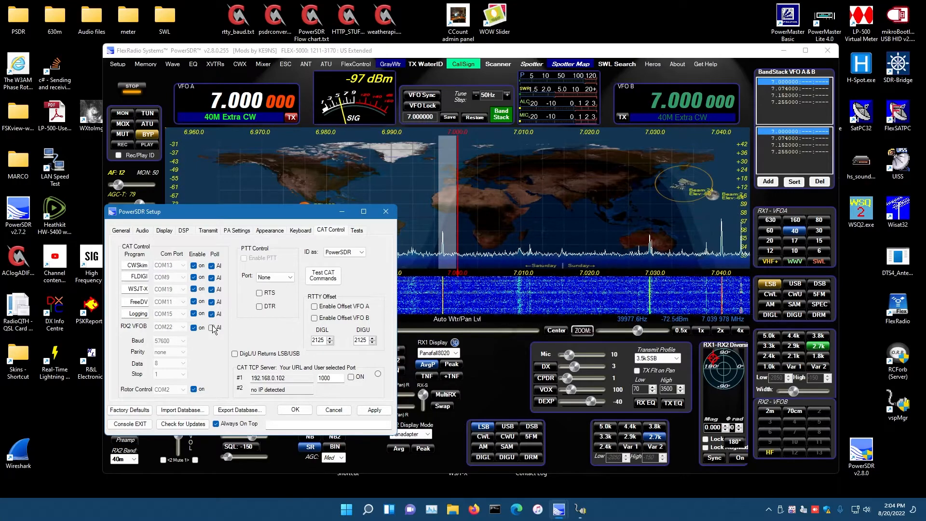
pyautogui.click(212, 328)
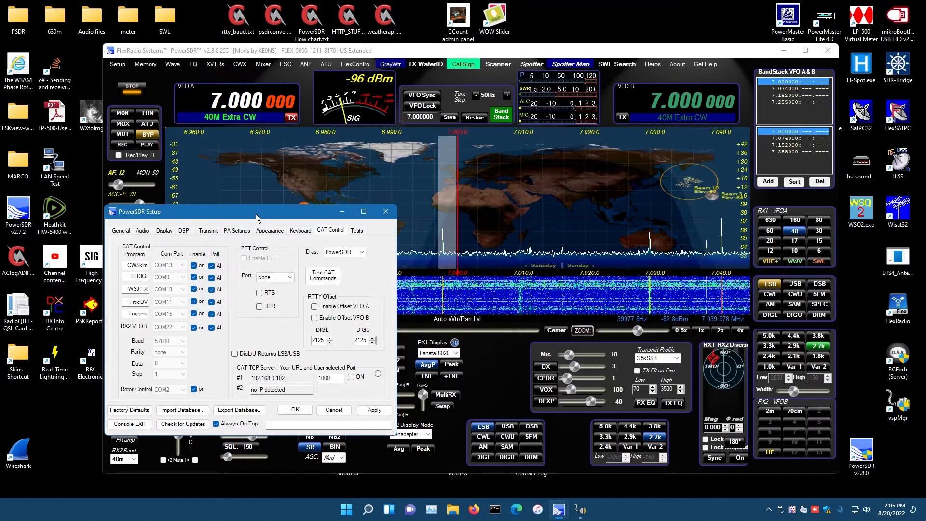
# Step: Set PTT Control to port COM6 with RTS, enable PTT, and apply and close the setup
pyautogui.moveTo(275, 219); pyautogui.dragTo(248, 202)
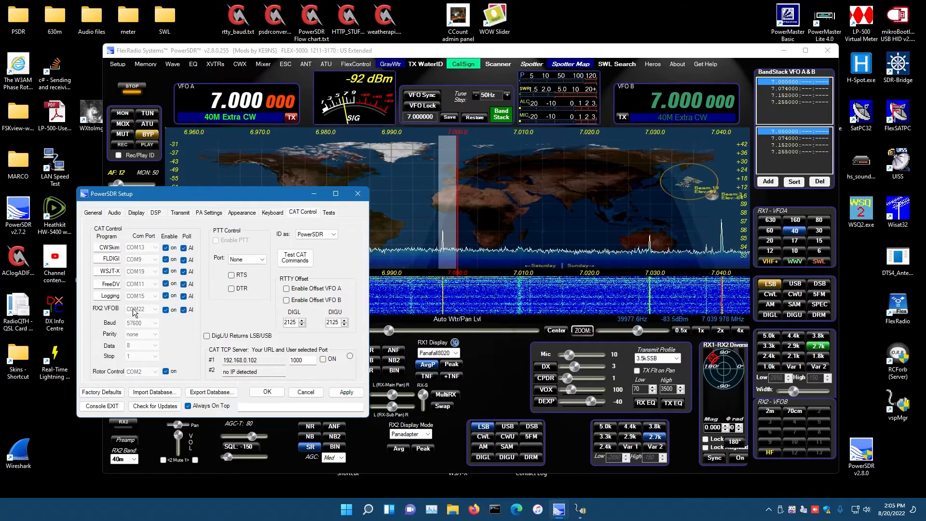
pyautogui.click(260, 261)
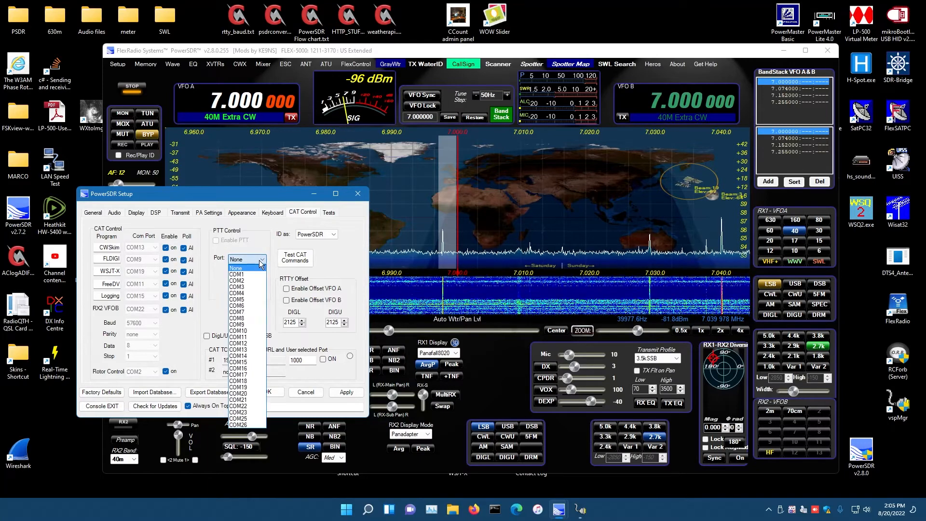
pyautogui.click(248, 307)
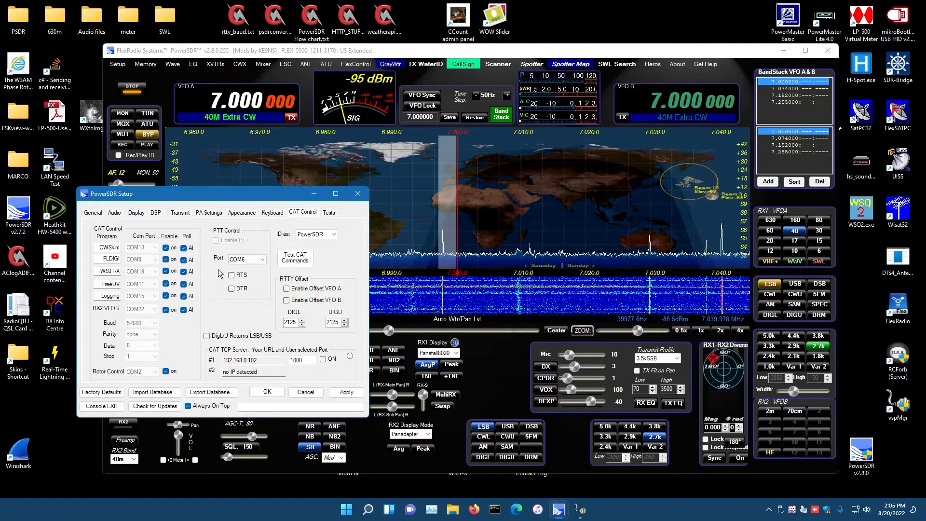
pyautogui.click(232, 276)
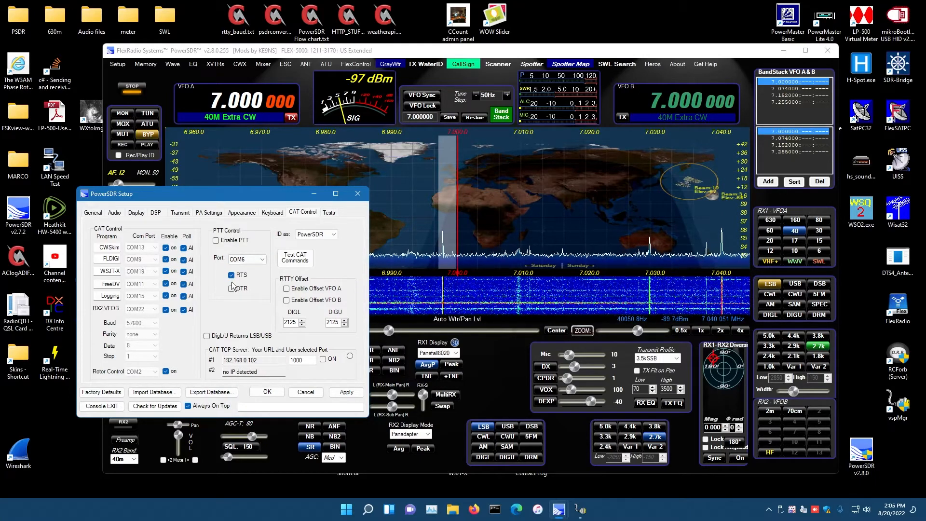
pyautogui.click(216, 240)
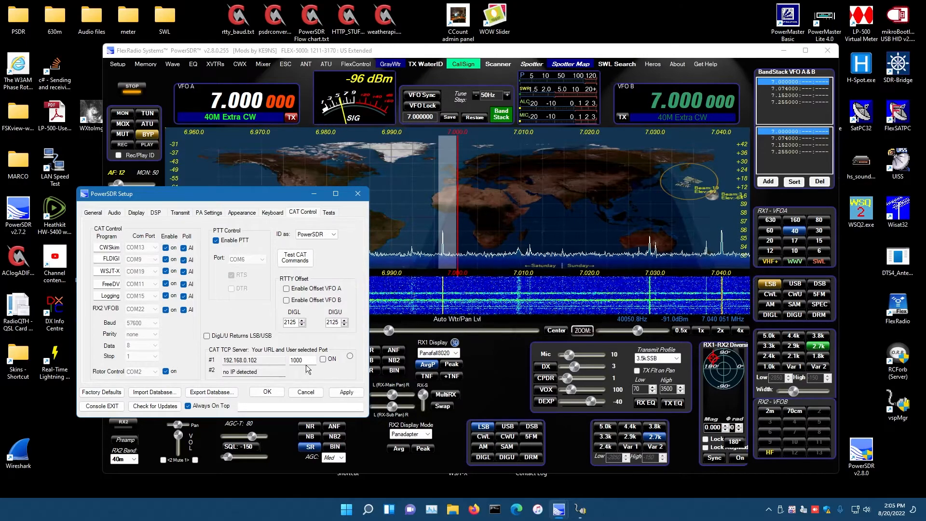
pyautogui.click(345, 393)
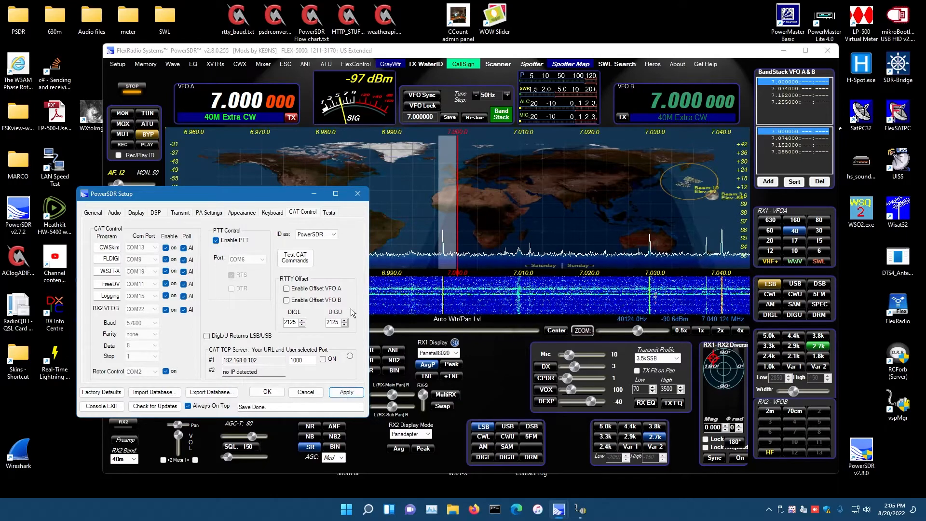
pyautogui.click(267, 391)
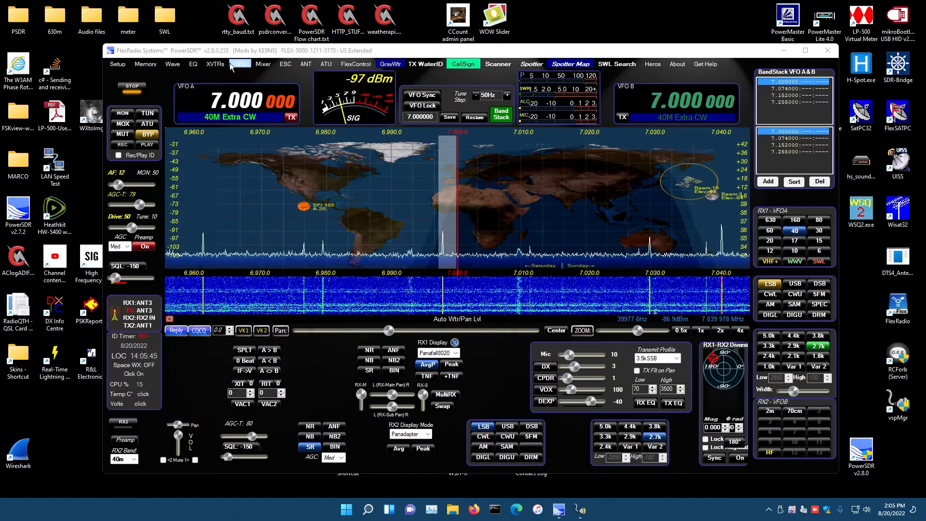
# Step: Look over the FLEX-5000 Audio Mixer inputs and outputs, and browse the stored frequencies in the Memory Interface
pyautogui.click(260, 65)
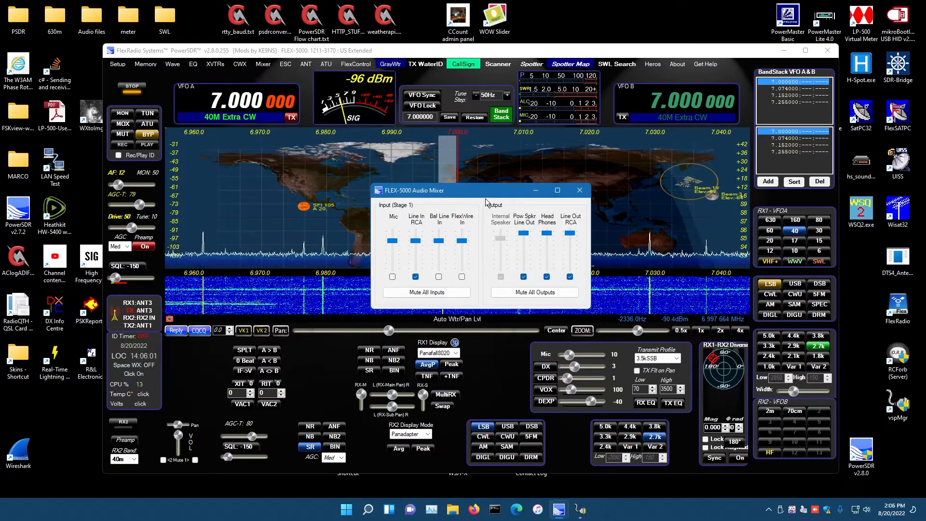
pyautogui.click(578, 191)
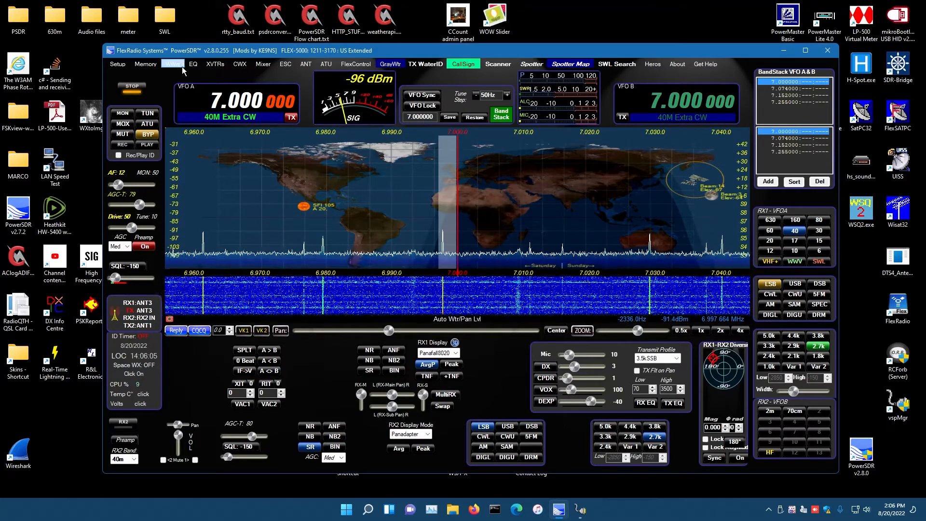
pyautogui.click(148, 66)
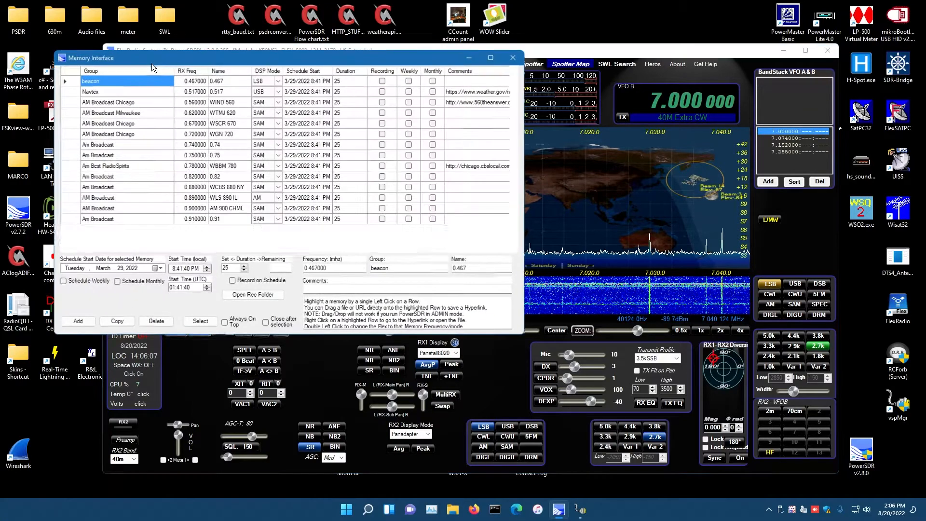
pyautogui.moveTo(224, 59); pyautogui.dragTo(283, 108)
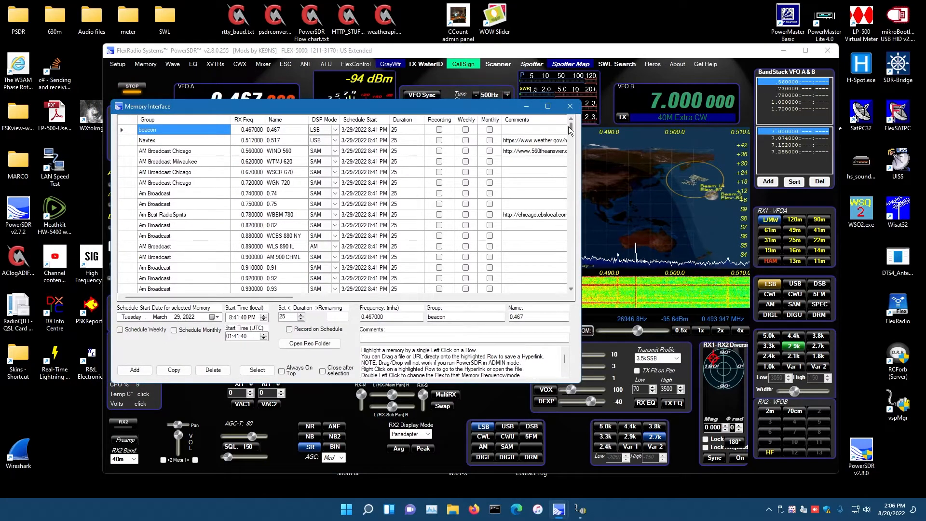
pyautogui.moveTo(571, 127); pyautogui.dragTo(573, 163)
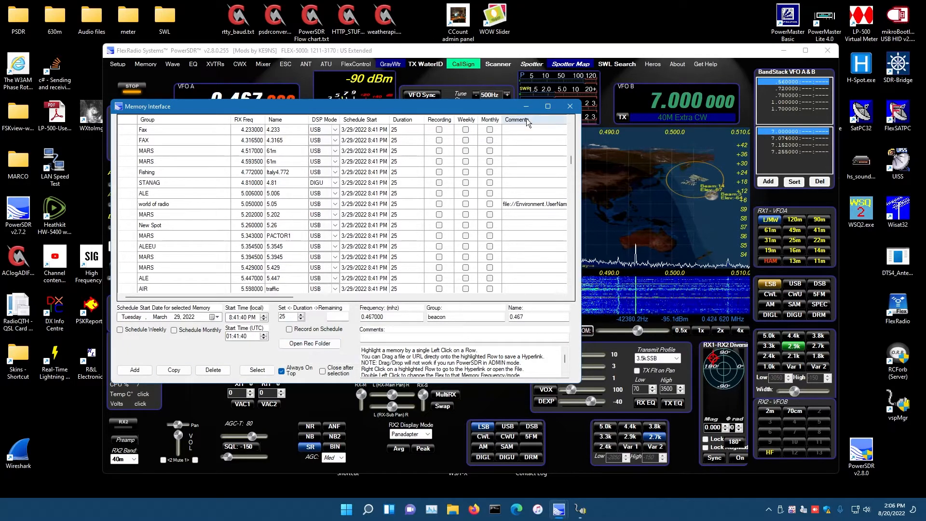
pyautogui.click(570, 106)
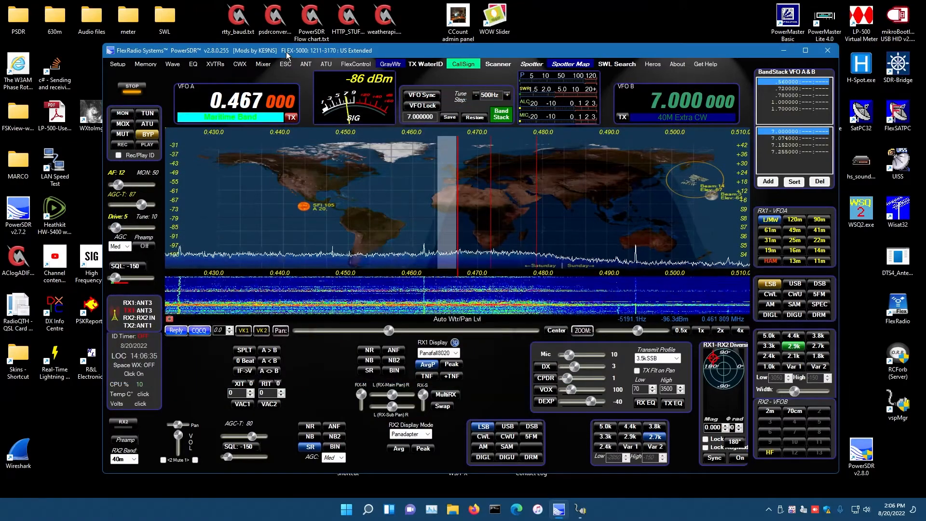
# Step: Turn off the console's top title bar, enable the console ring, maximize the console, and apply the appearance settings
pyautogui.moveTo(286, 52); pyautogui.dragTo(252, 30)
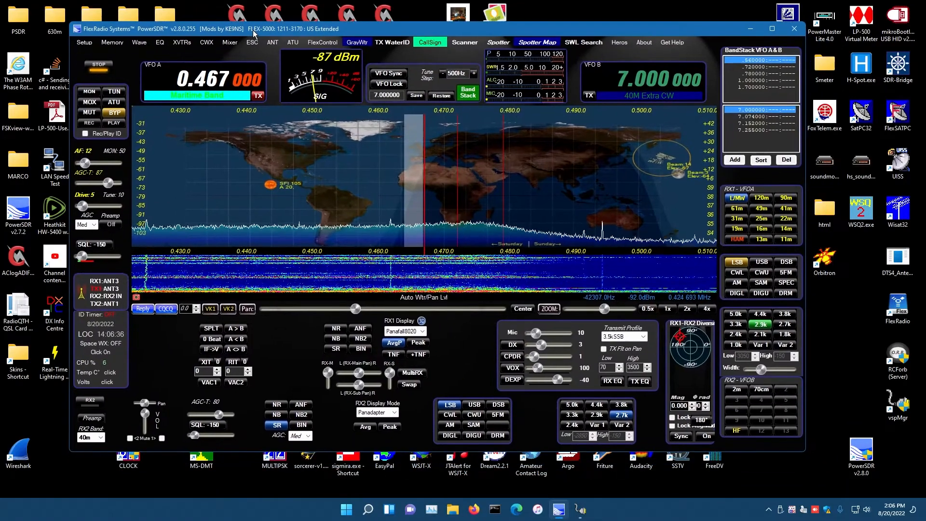
pyautogui.click(84, 43)
pyautogui.click(241, 213)
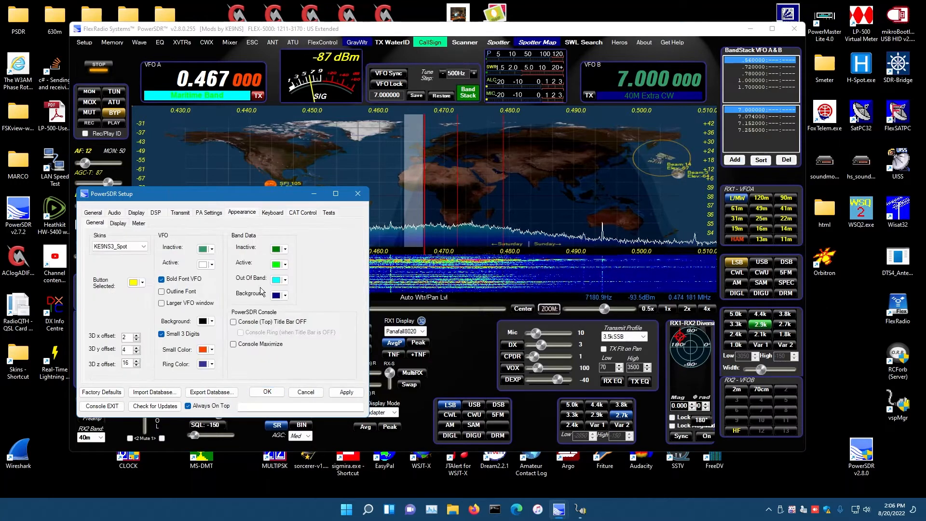
pyautogui.click(234, 322)
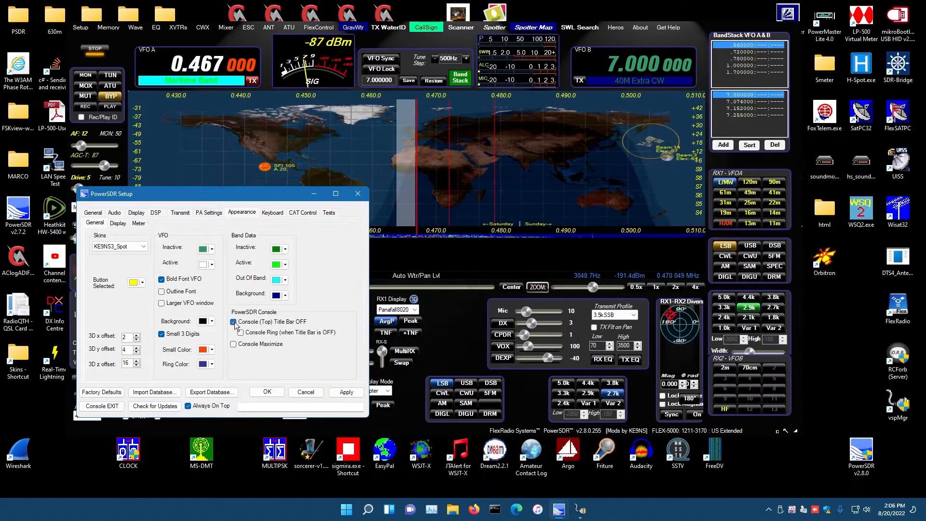
pyautogui.click(240, 333)
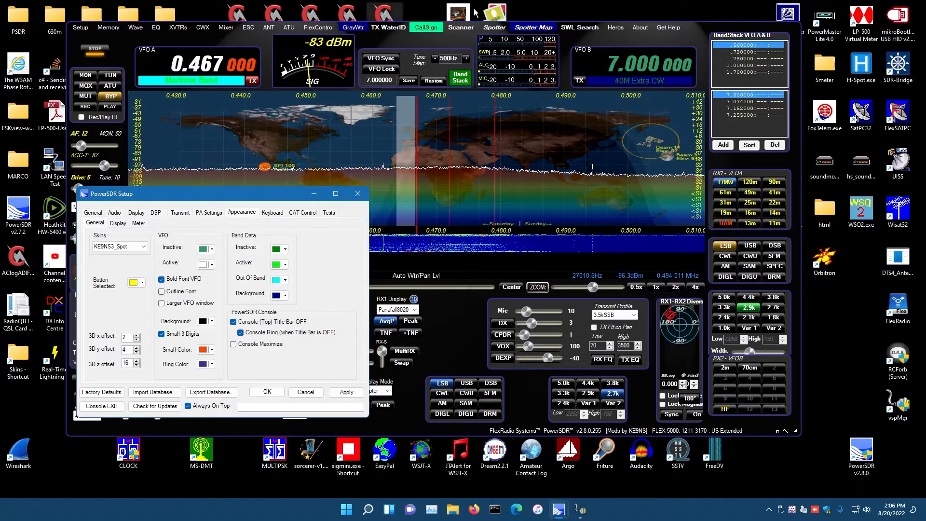
pyautogui.click(234, 344)
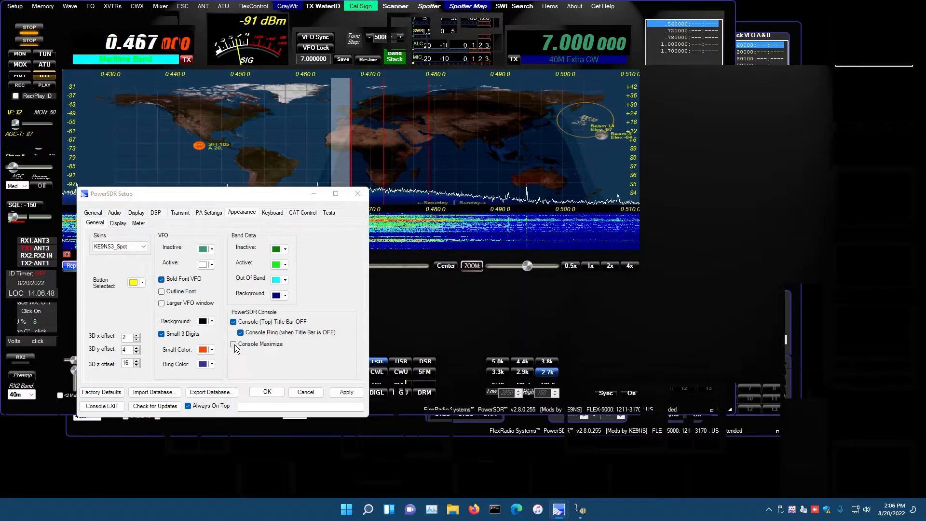
pyautogui.click(346, 391)
pyautogui.click(259, 394)
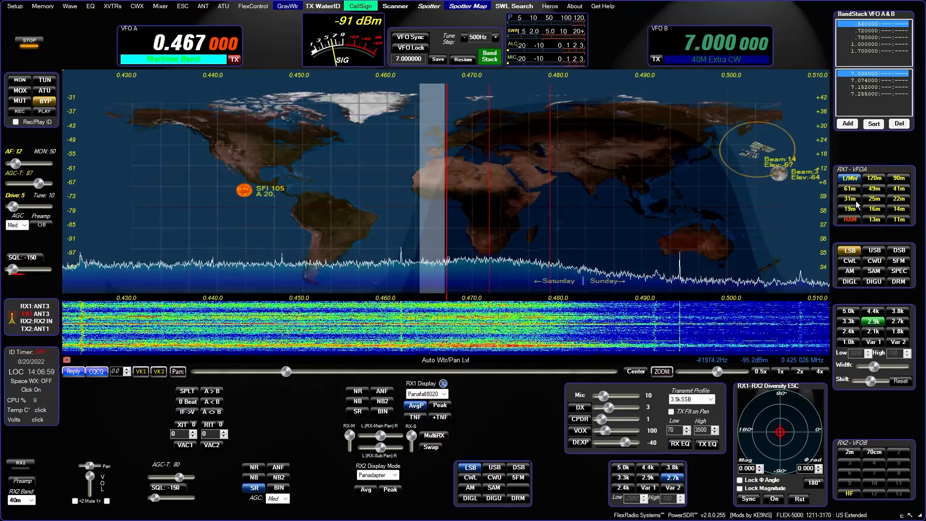
# Step: Return VFO A to the ham bands and recall the 14.230 MHz band stack entry on 20 m
pyautogui.click(850, 219)
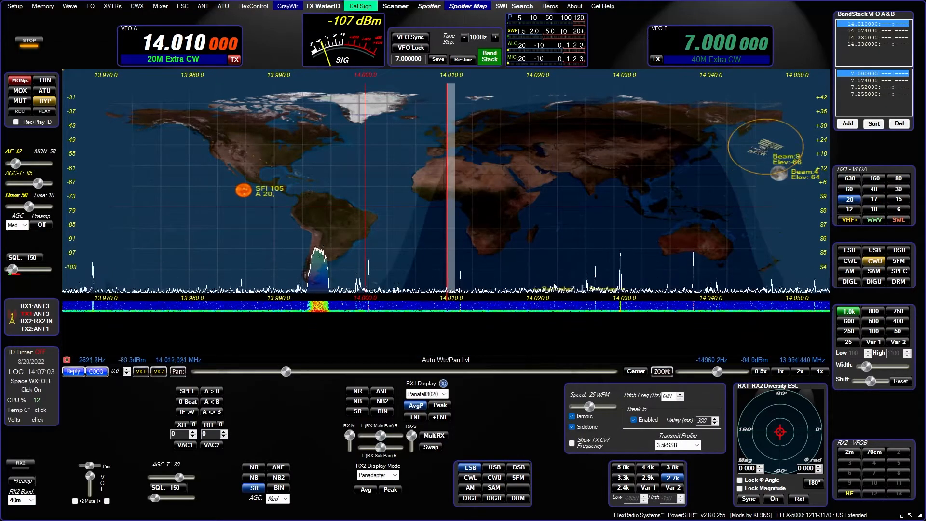
pyautogui.click(870, 38)
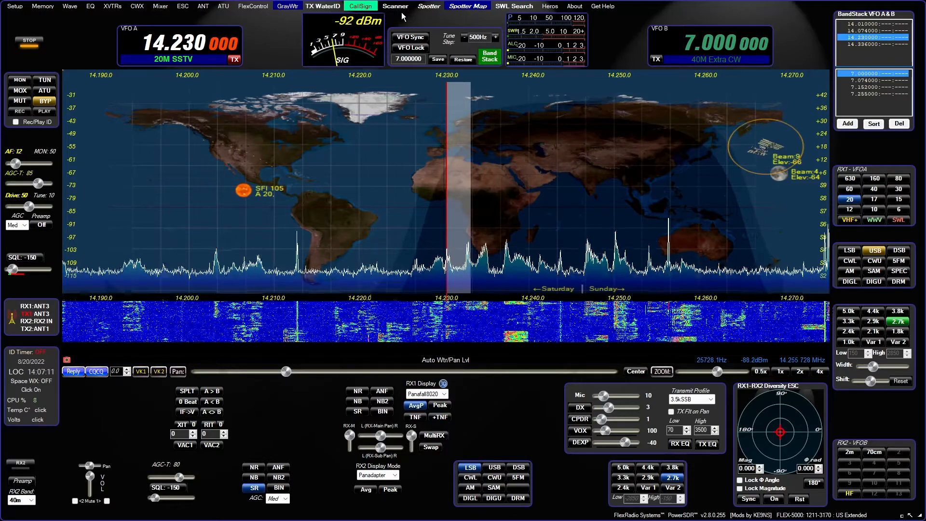
# Step: Open the DX / SWL Spotter and set the station latitude to 42.00 and longitude to -88.00
pyautogui.click(427, 6)
pyautogui.moveTo(288, 42); pyautogui.dragTo(359, 56)
pyautogui.moveTo(344, 329); pyautogui.dragTo(474, 413)
pyautogui.doubleClick(472, 381)
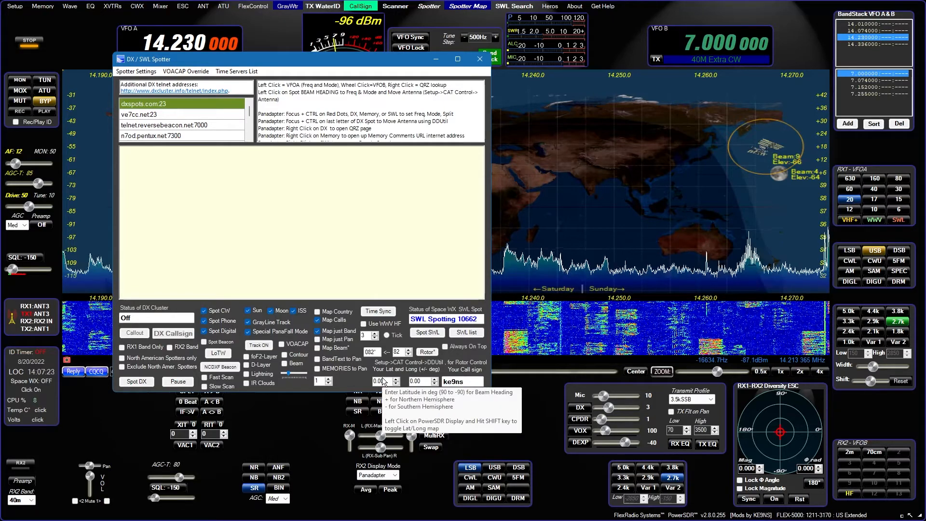
pyautogui.click(380, 381)
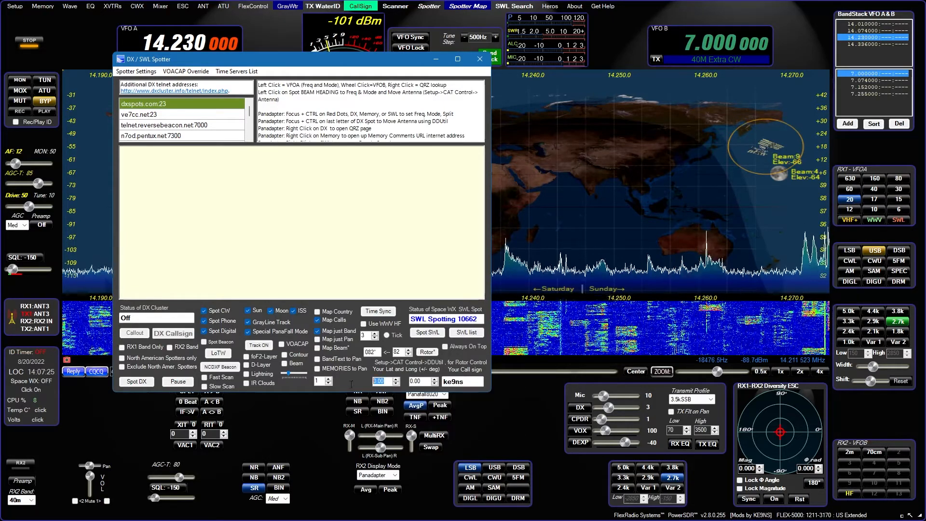
pyautogui.write('42')
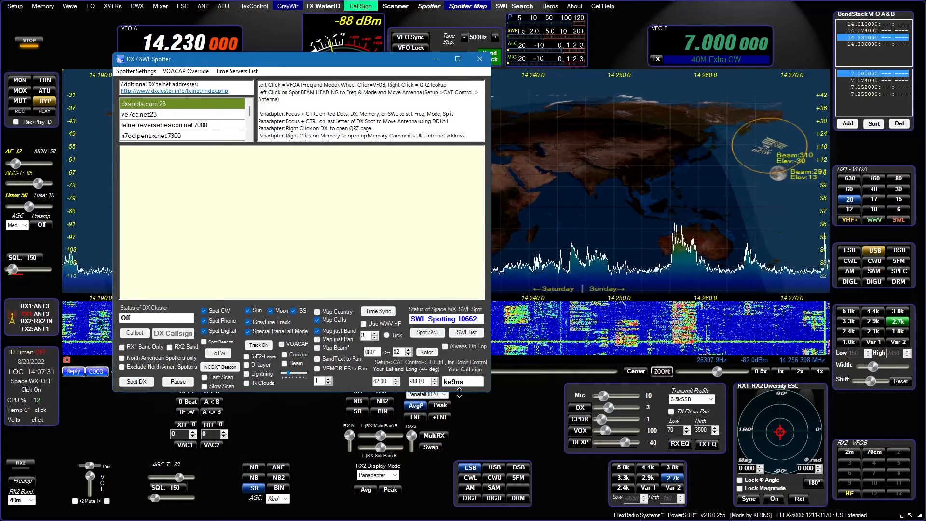
# Step: Keep the spotter window always on top and replace the stored LoTW password with the account's password
pyautogui.click(445, 347)
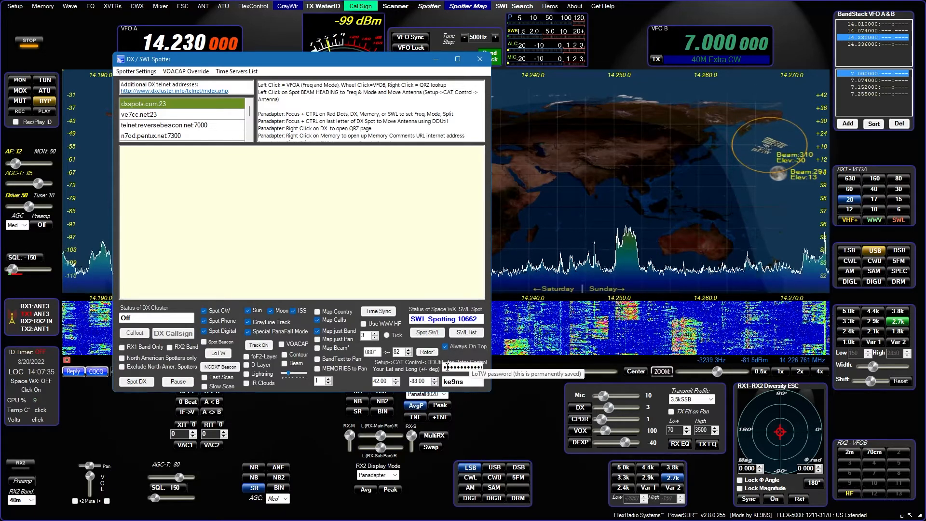
pyautogui.click(444, 367)
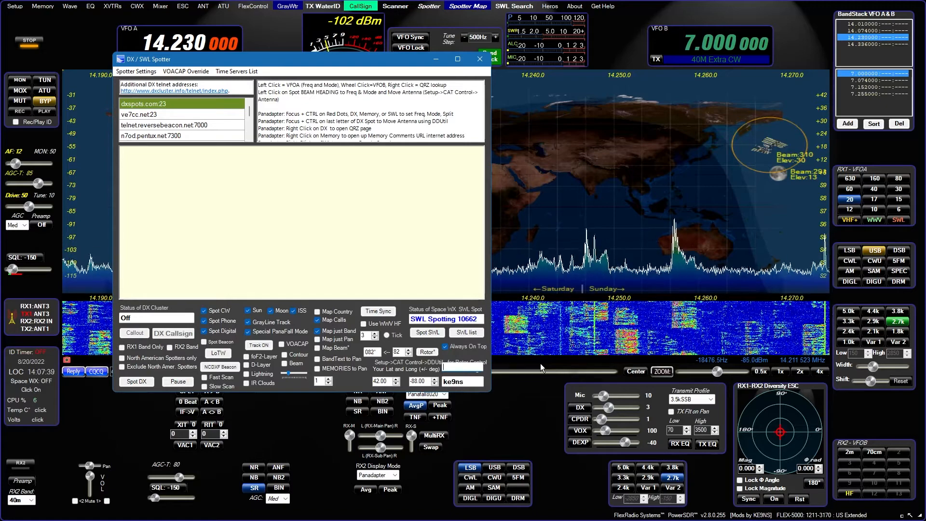
pyautogui.write('••••••')
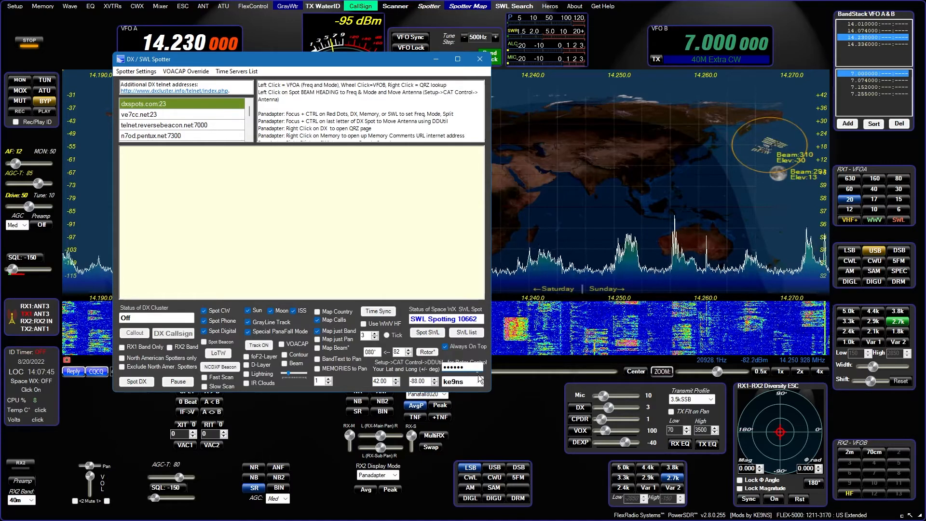
# Step: Hide the LoTW password field, download the LoTW log data, and resume the paused spot list
pyautogui.rightClick(474, 383)
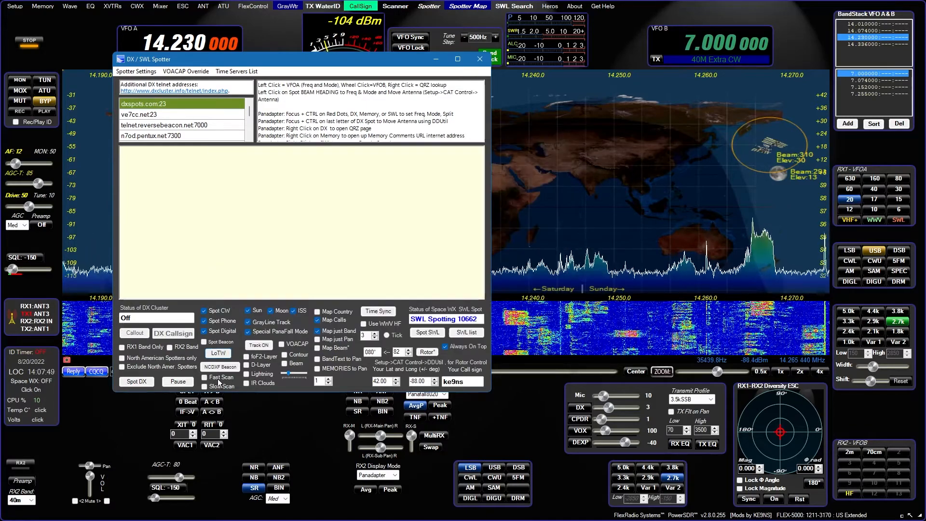
pyautogui.moveTo(317, 65); pyautogui.dragTo(379, 108)
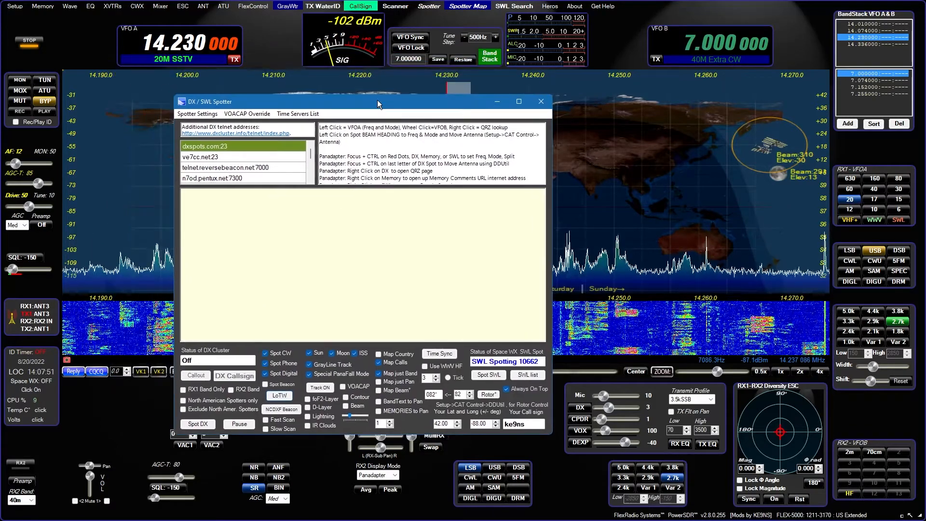
pyautogui.click(274, 398)
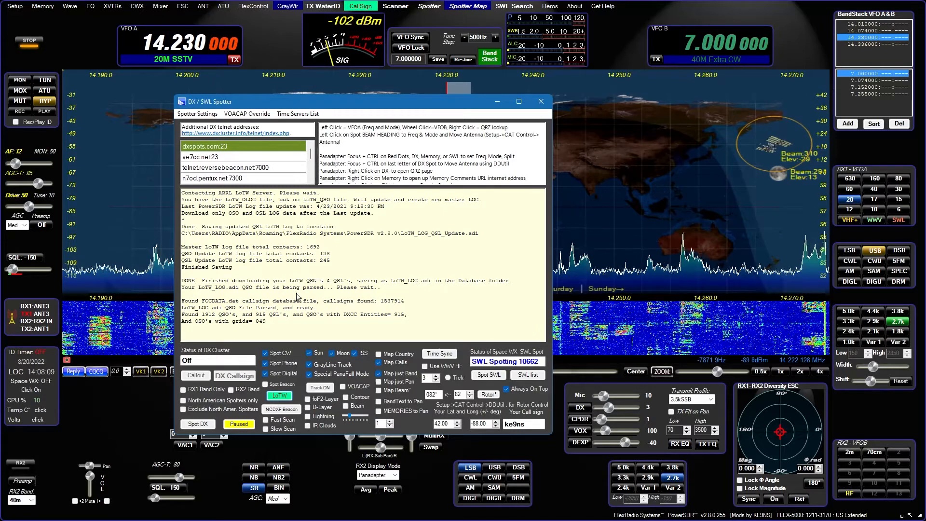
pyautogui.click(246, 424)
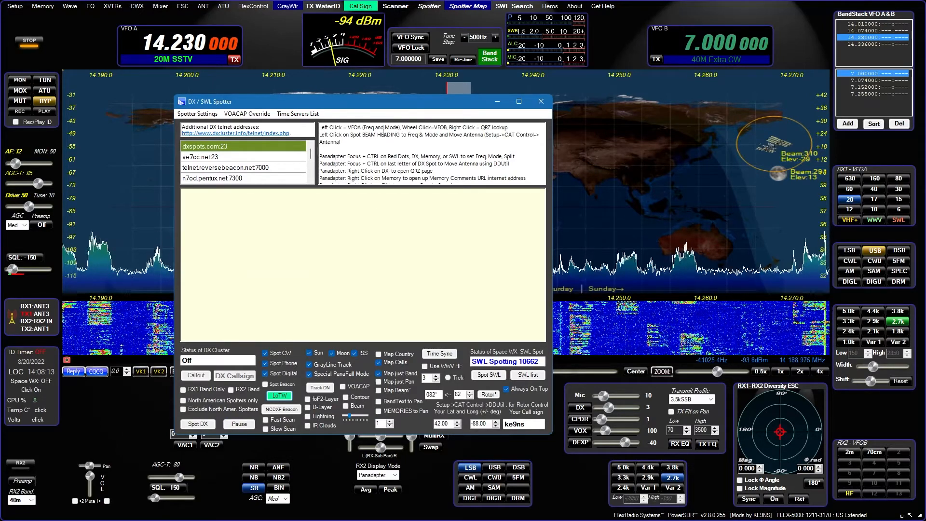
# Step: Synchronize the time and start DX spotting with spots limited to North American spotters only
pyautogui.moveTo(388, 102); pyautogui.dragTo(587, 124)
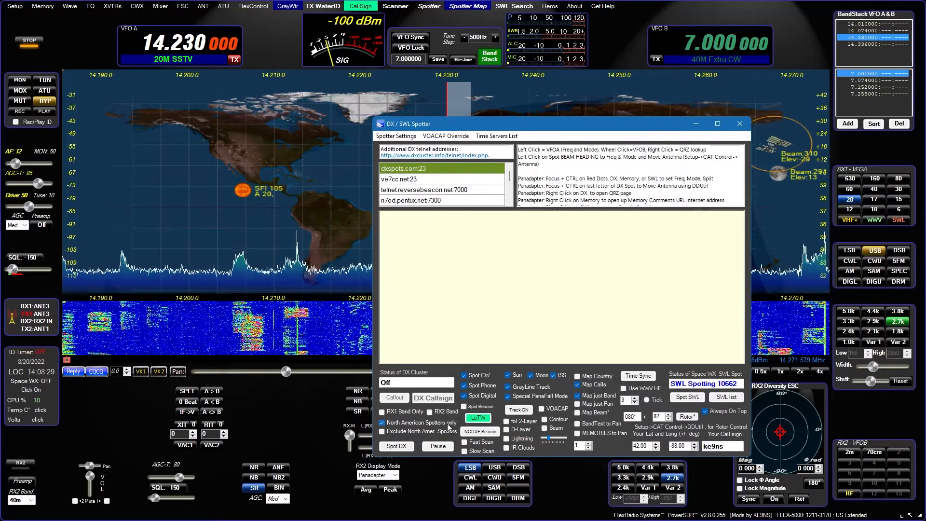
pyautogui.click(639, 378)
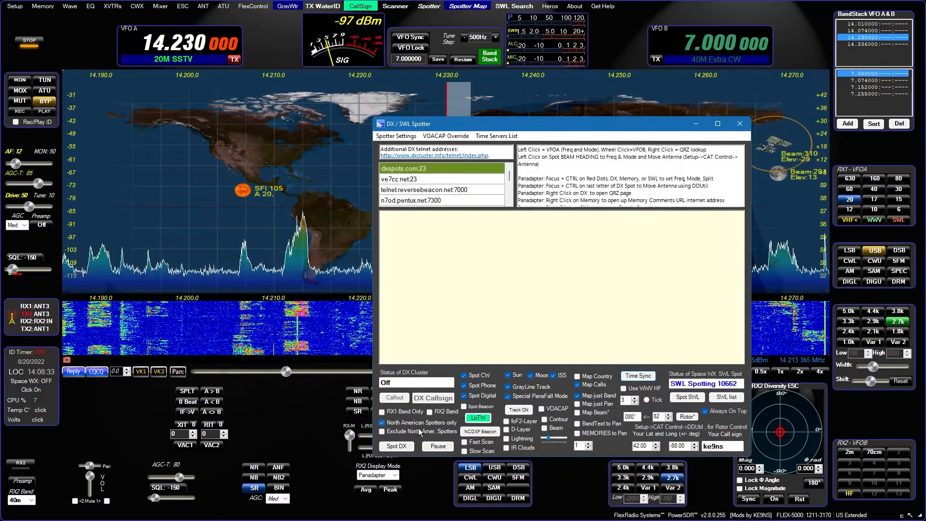
pyautogui.click(395, 446)
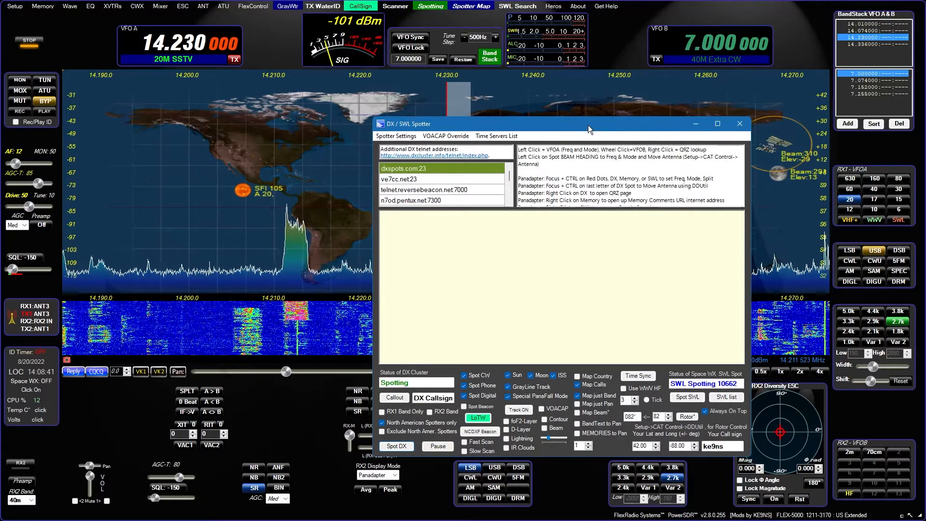
# Step: Move the DX / SWL Spotter window clear of the map's upper part and minimize it
pyautogui.moveTo(588, 129); pyautogui.dragTo(540, 120)
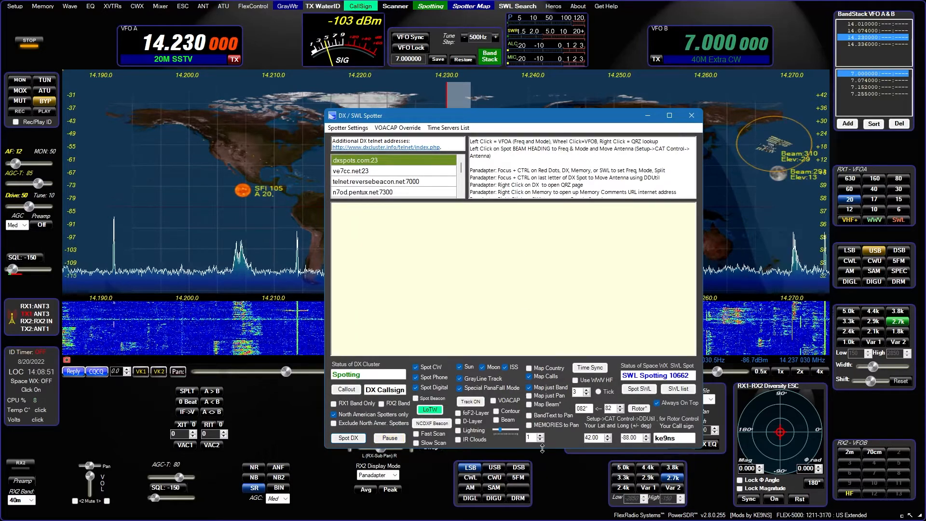
pyautogui.moveTo(543, 111); pyautogui.dragTo(296, 216)
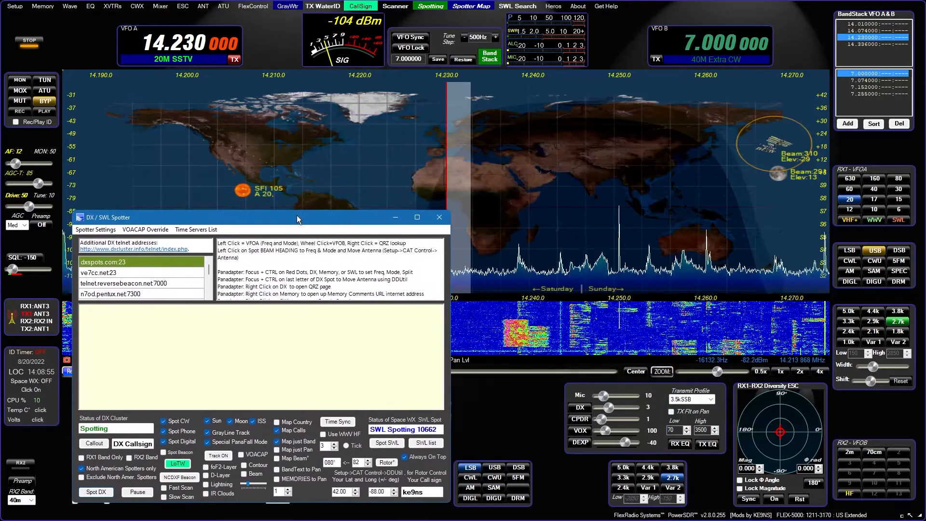
pyautogui.click(397, 217)
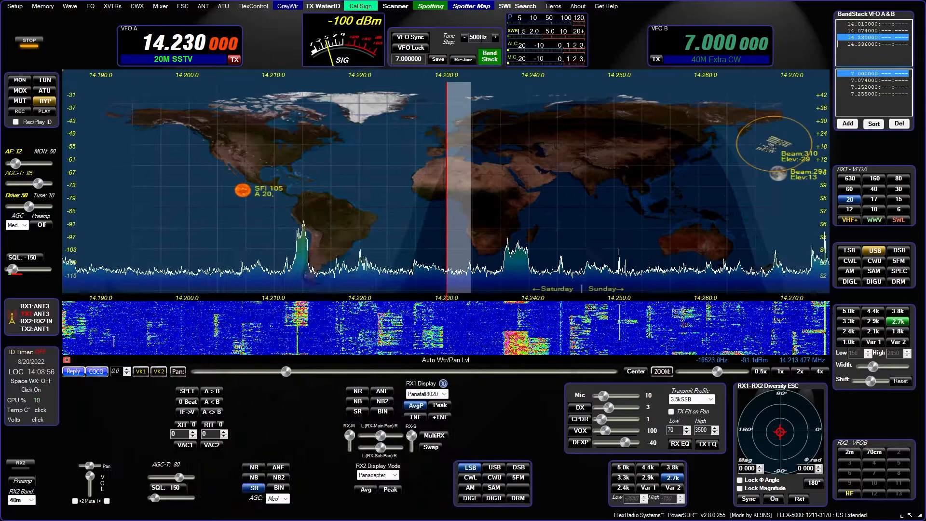
# Step: Cycle the panadapter background through the F-layer, D-layer, lightning, cloud and grayline maps back to the Spotter Map
pyautogui.rightClick(467, 8)
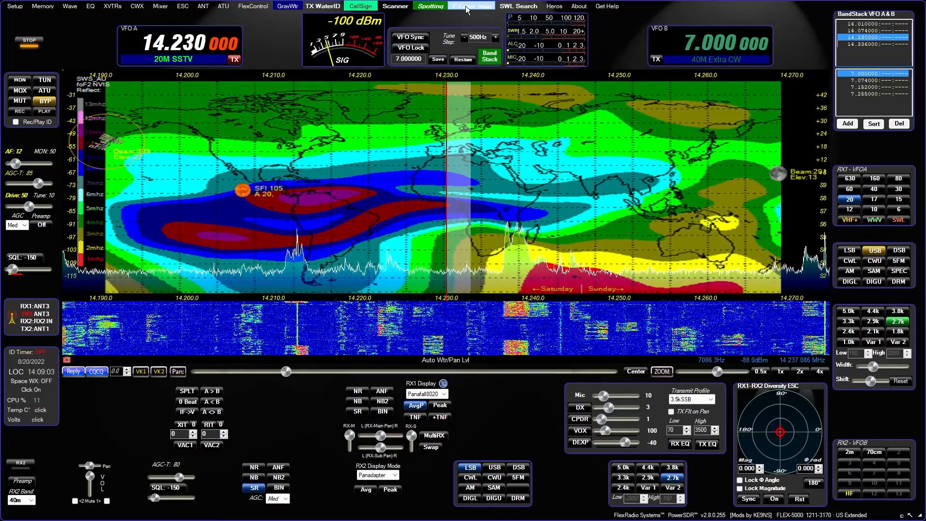
pyautogui.rightClick(468, 8)
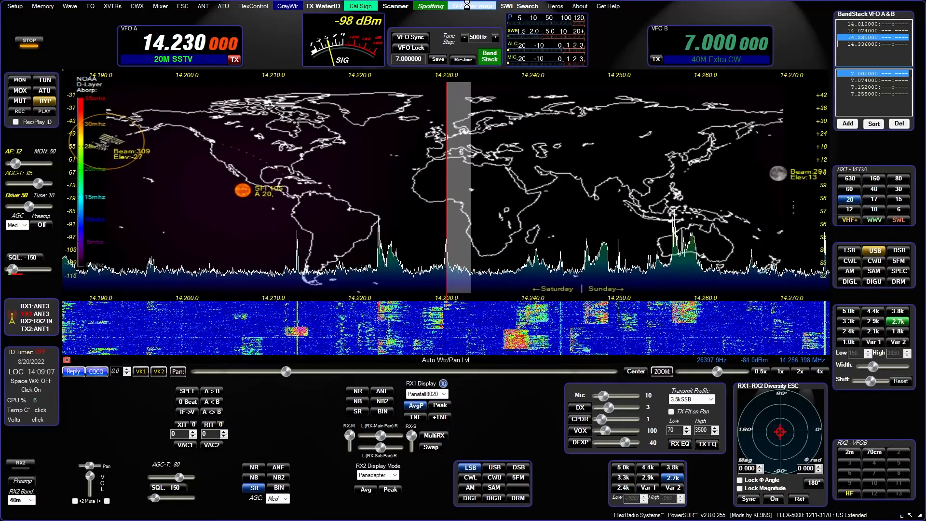
pyautogui.rightClick(468, 8)
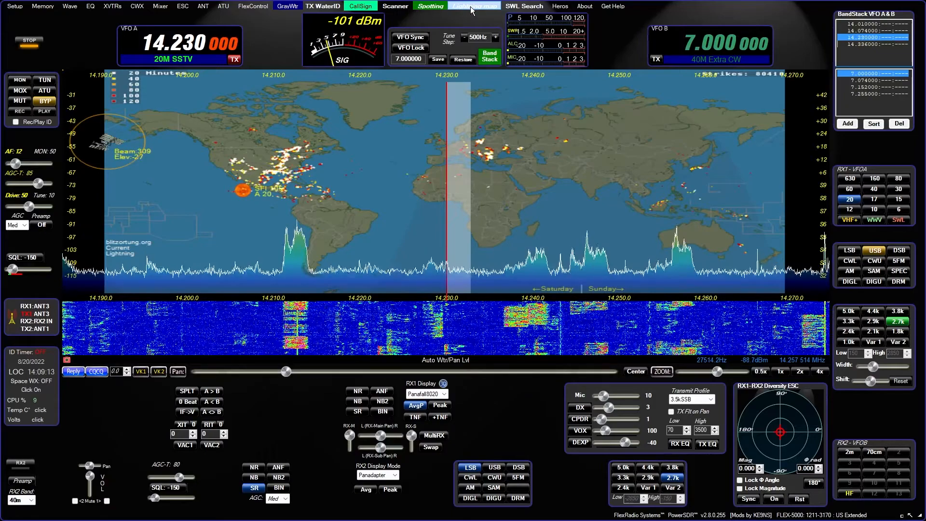
pyautogui.rightClick(472, 9)
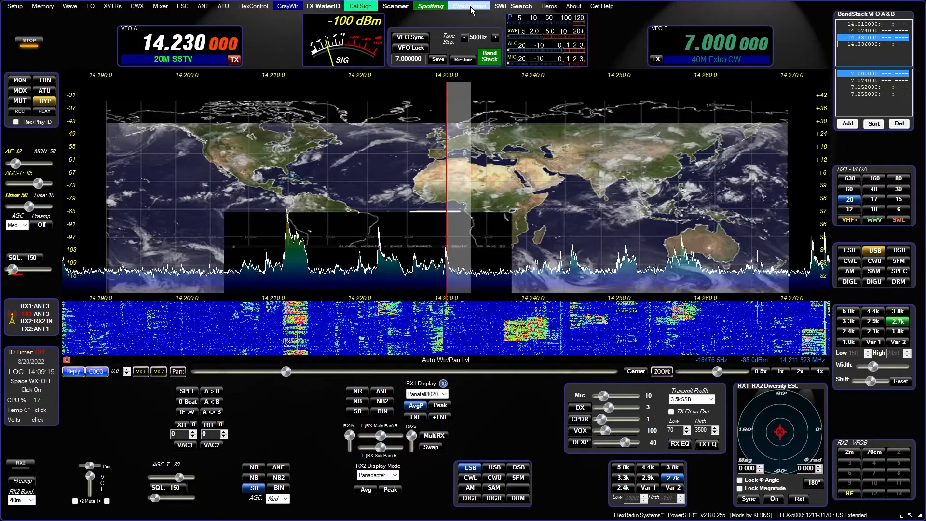
pyautogui.rightClick(471, 9)
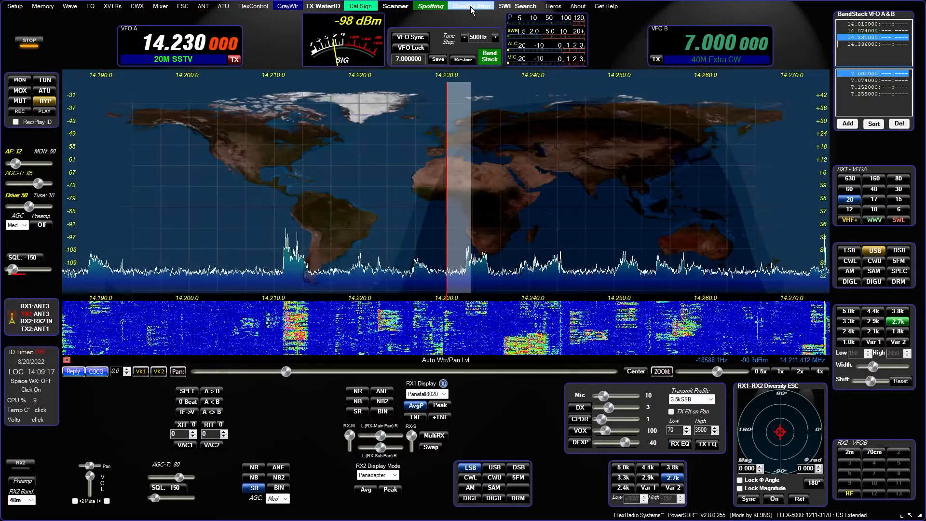
pyautogui.rightClick(472, 8)
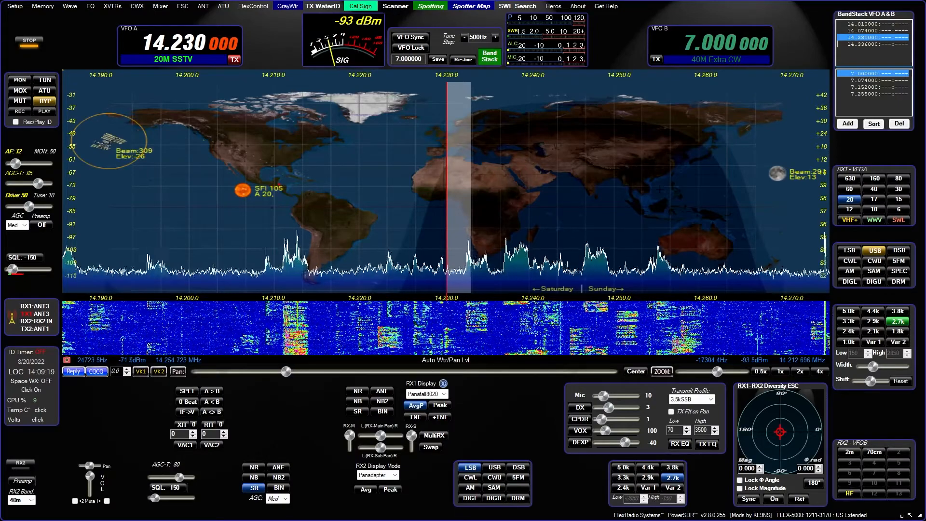
# Step: Enlarge the panadapter by shrinking the waterfall, and review the received DX spots in the spotter window before closing it
pyautogui.moveTo(400, 298); pyautogui.dragTo(400, 327)
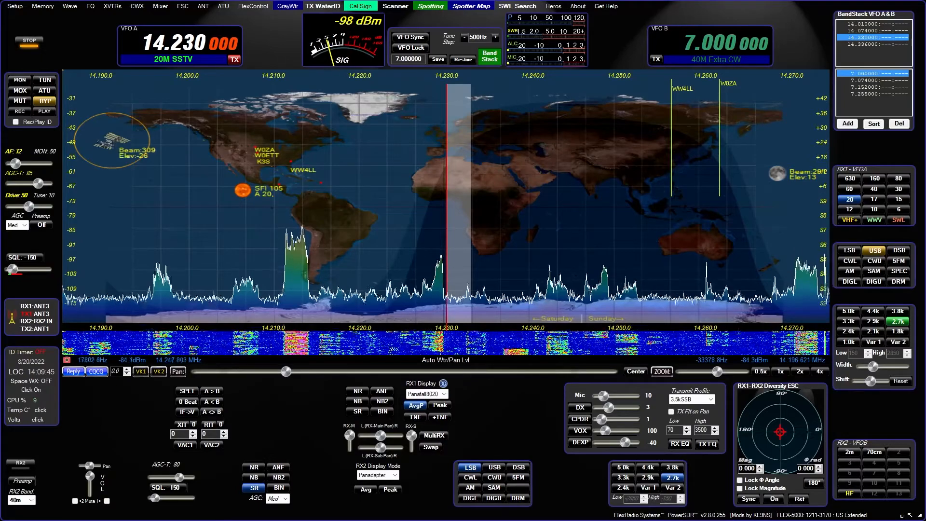
pyautogui.click(442, 7)
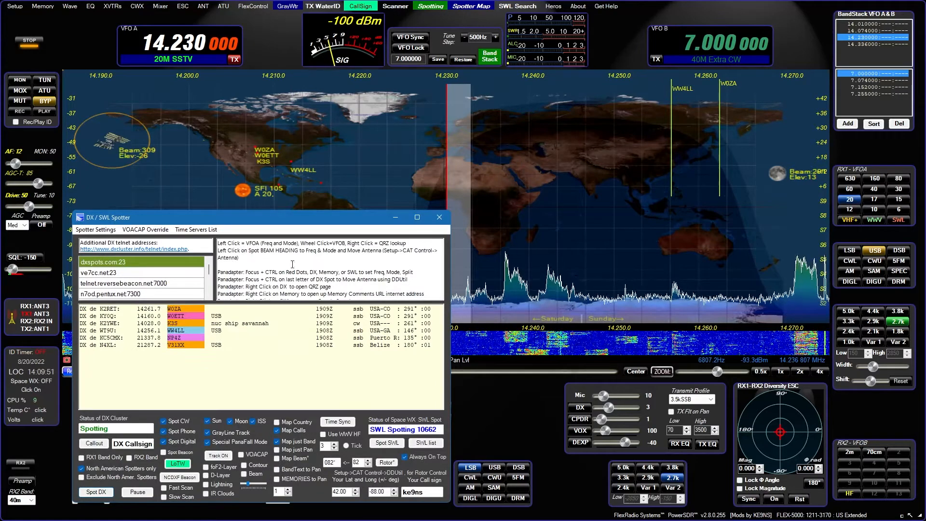
pyautogui.moveTo(296, 222); pyautogui.dragTo(376, 195)
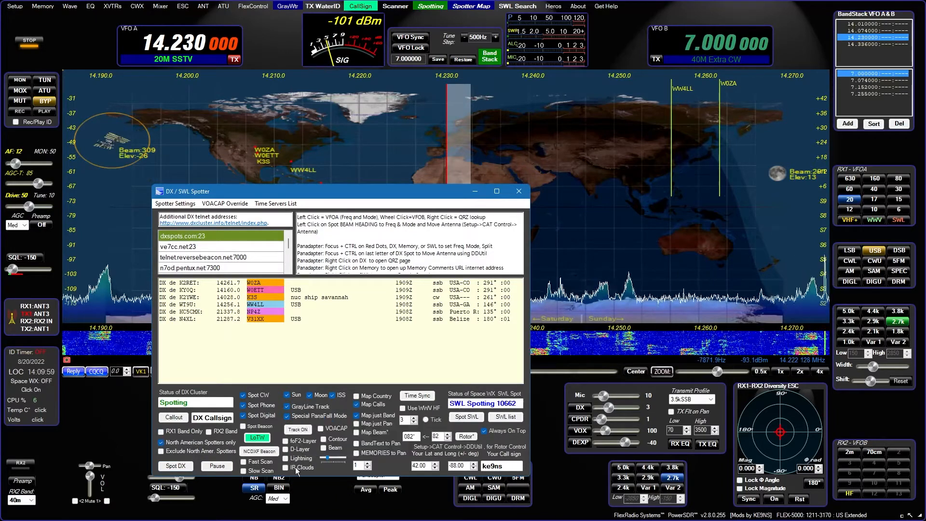
pyautogui.click(523, 188)
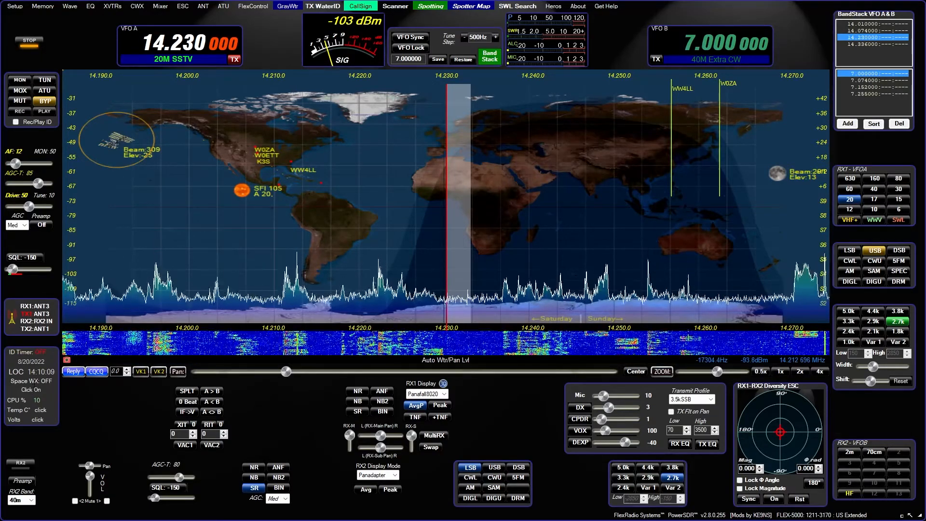
# Step: Show the space weather and local antenna weather on the console, and check the spot list again before minimizing it
pyautogui.click(909, 515)
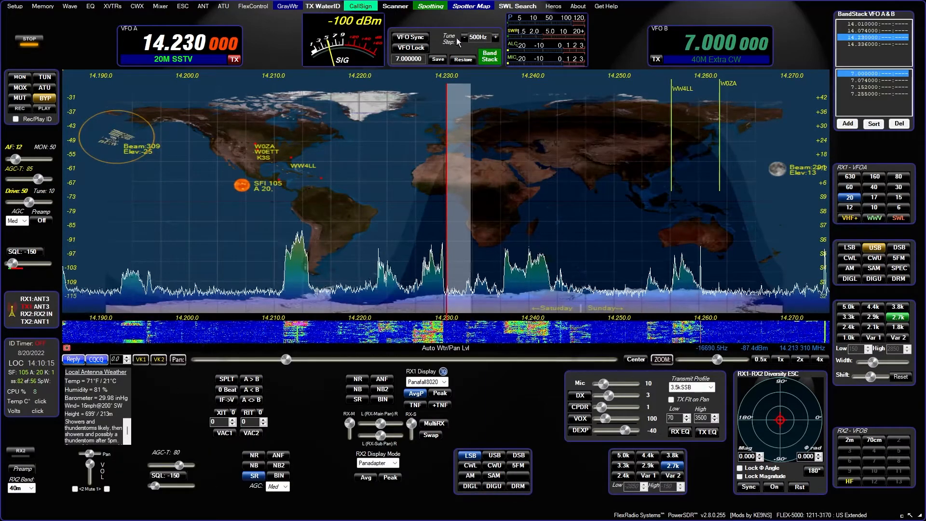
pyautogui.click(430, 6)
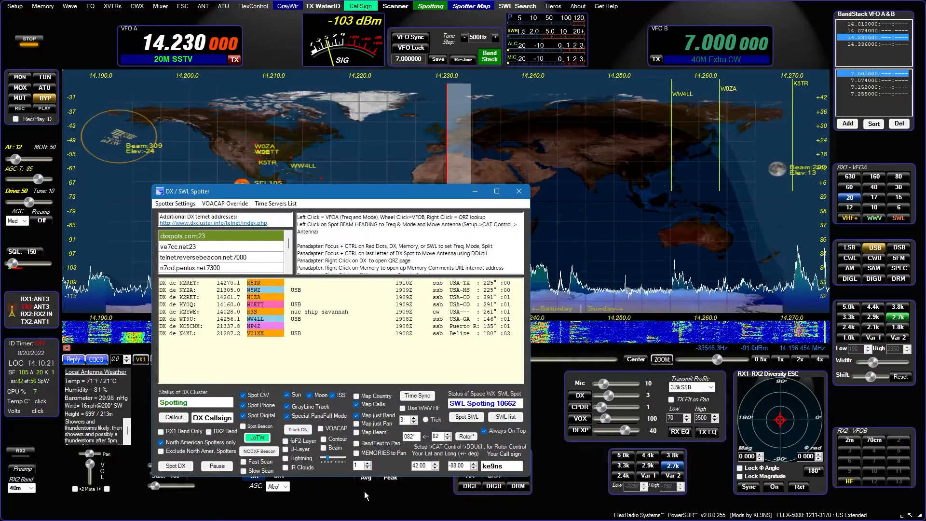
pyautogui.click(475, 192)
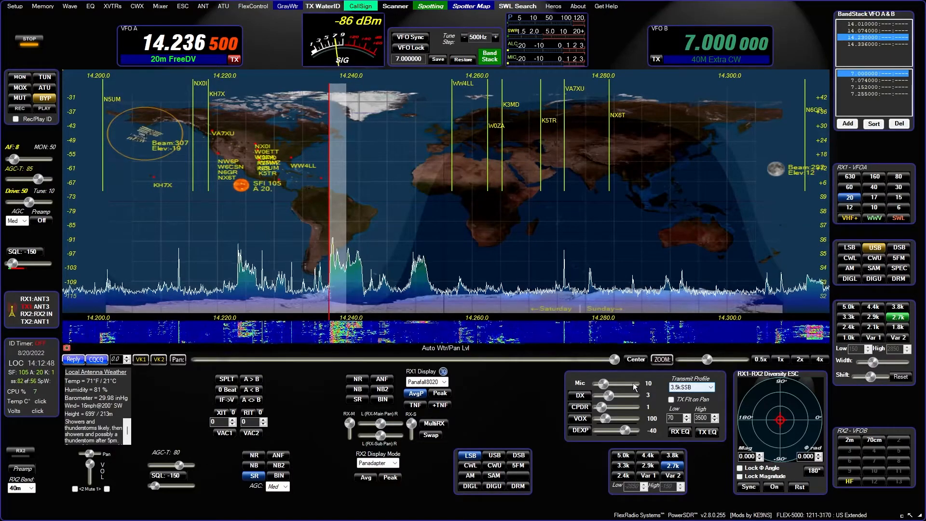
# Step: Set the microphone gain to 27 and enable the DX speech processor at level 2
pyautogui.scroll(3, 606, 384)
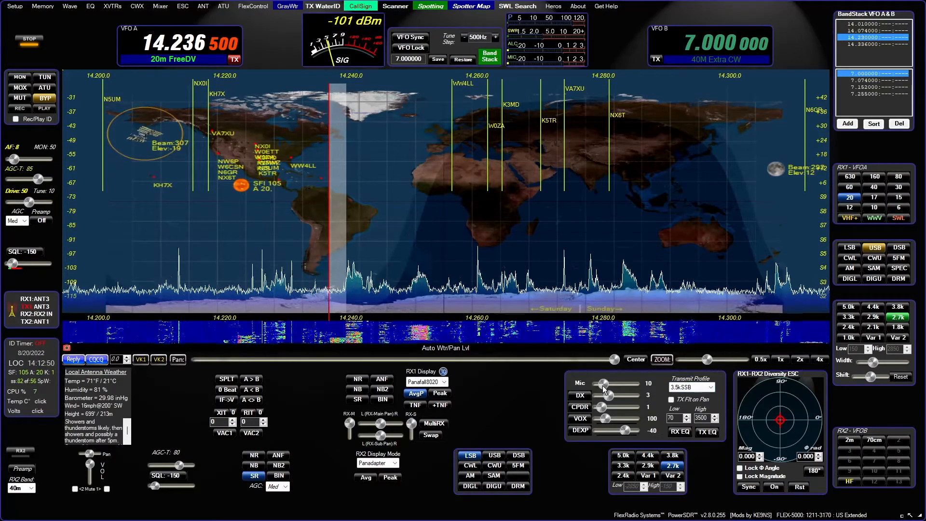
pyautogui.moveTo(609, 391); pyautogui.dragTo(615, 391)
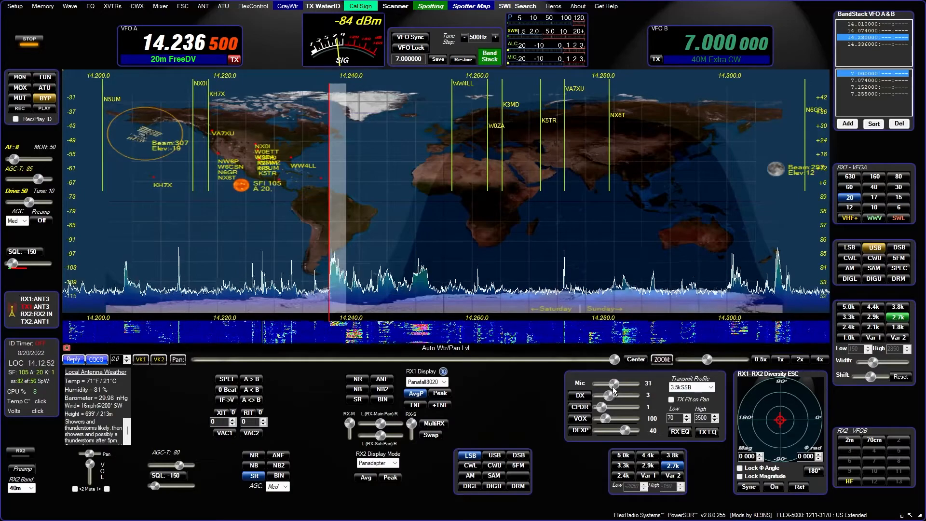
pyautogui.click(580, 395)
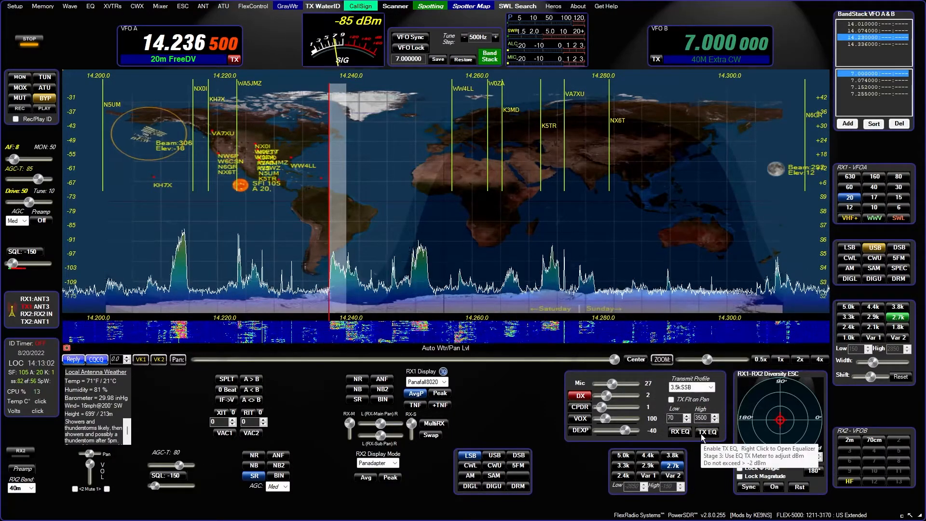
# Step: Open the equalizer settings, keep the window always on top, and enable the transmit equalizer with the 28-band TX graphic EQ
pyautogui.click(707, 434)
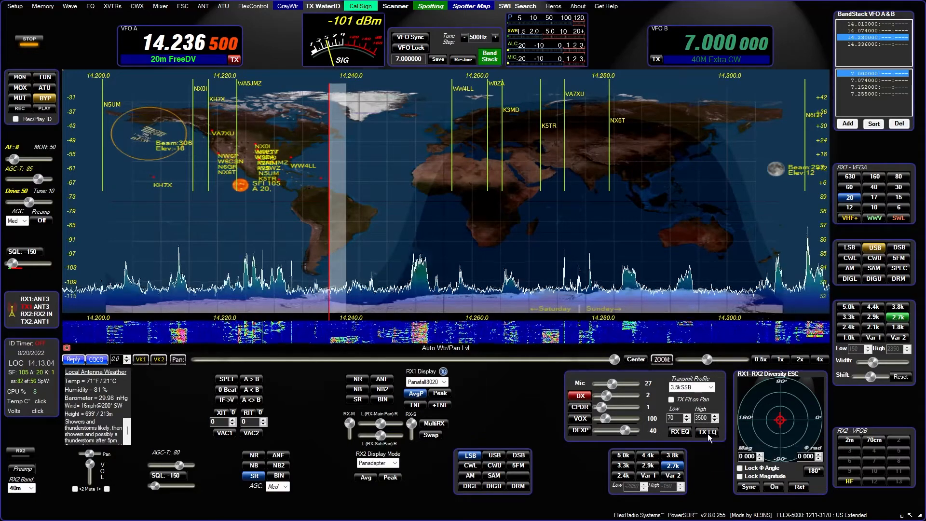
pyautogui.moveTo(289, 72); pyautogui.dragTo(355, 87)
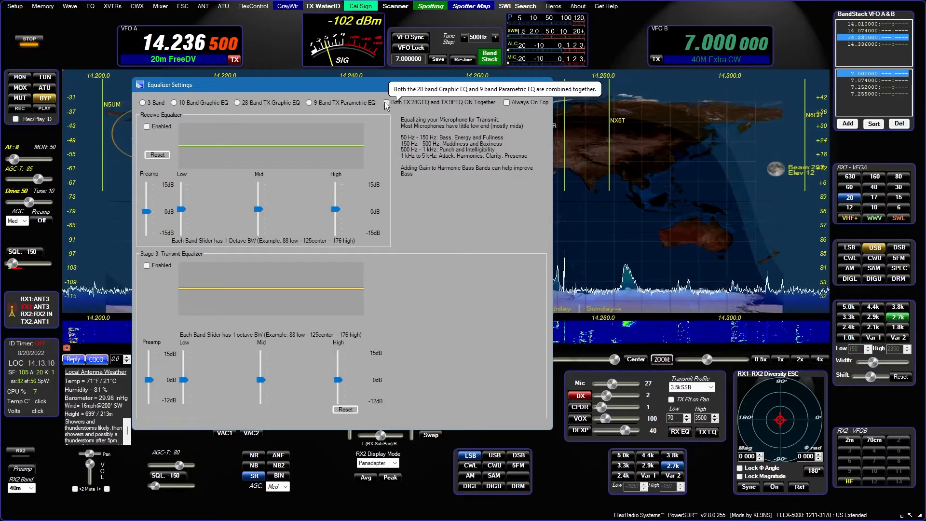
pyautogui.click(310, 102)
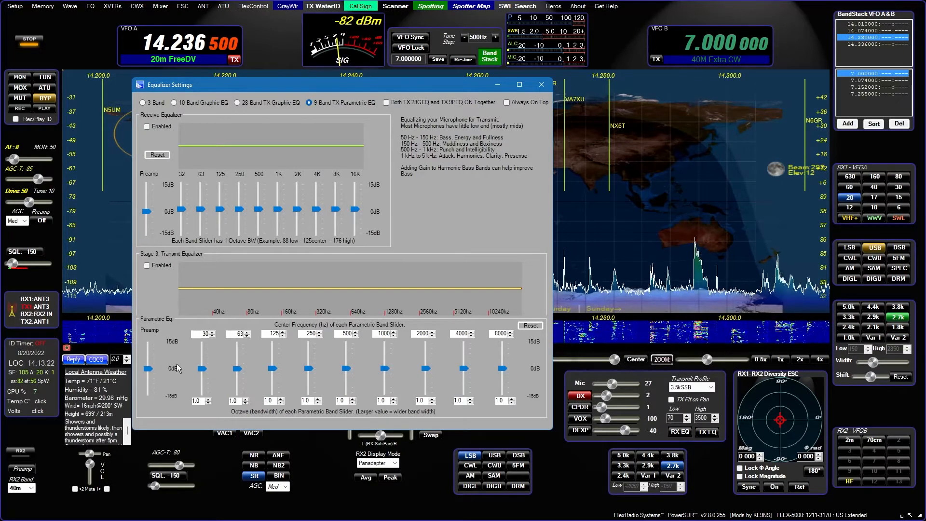
pyautogui.click(508, 103)
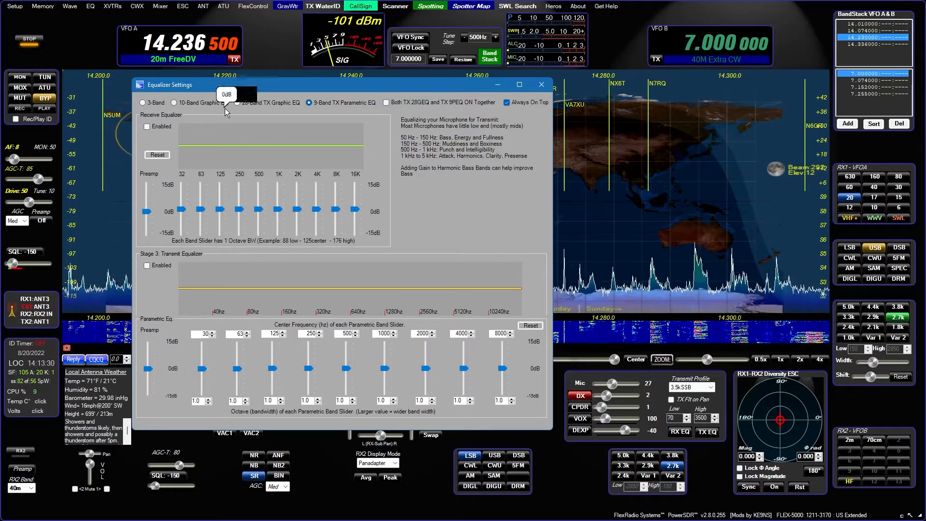
pyautogui.click(173, 102)
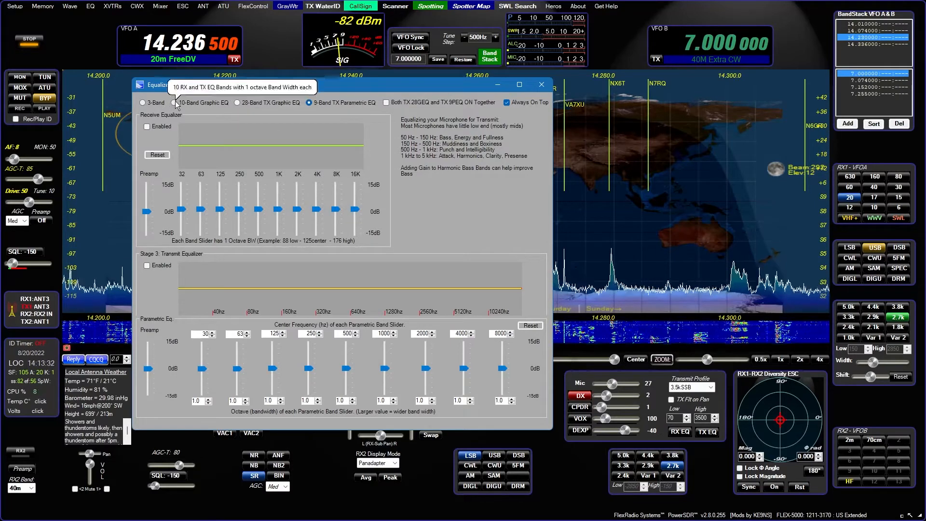
pyautogui.click(236, 103)
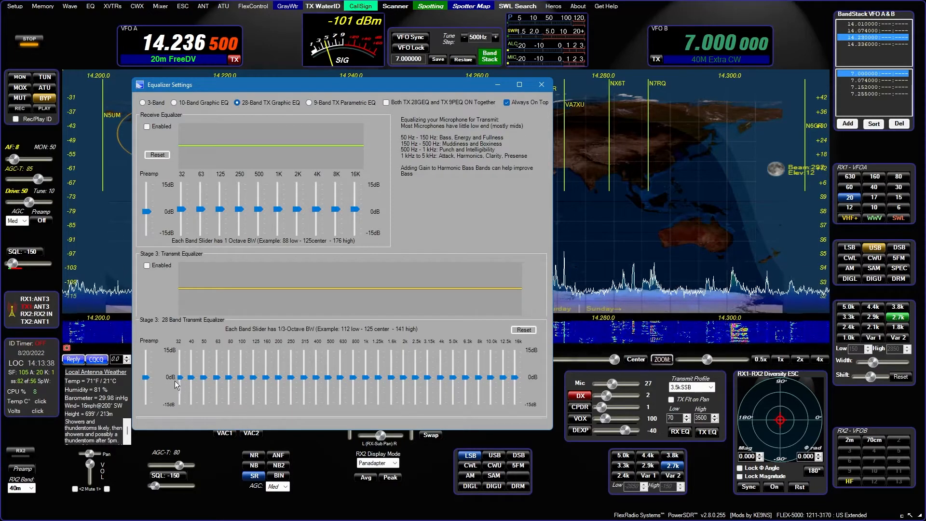
pyautogui.click(146, 266)
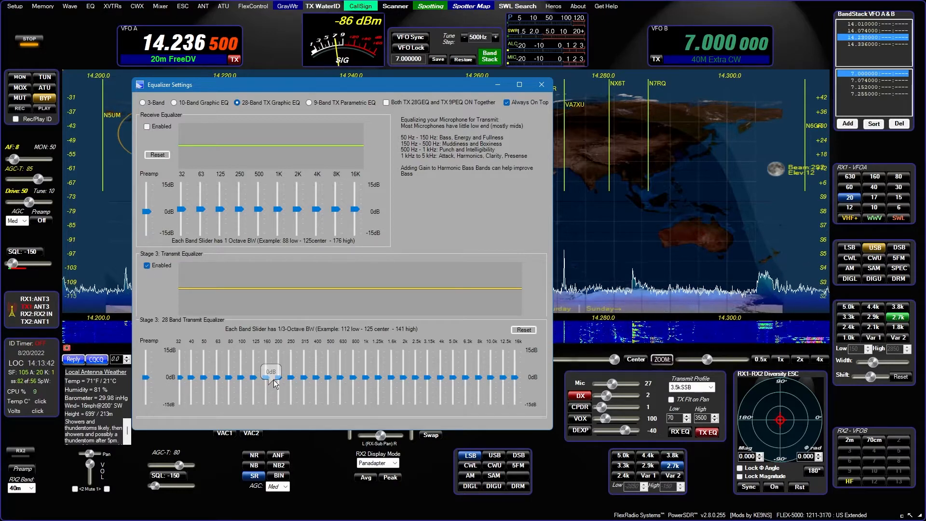
# Step: Shape the transmit equalizer by boosting 50–80 Hz, cutting 200–400 Hz, and boosting the 2k–3.15k bands
pyautogui.moveTo(279, 378); pyautogui.dragTo(293, 393)
pyautogui.moveTo(304, 378)
pyautogui.mouseDown()
pyautogui.moveTo(304, 390)
pyautogui.moveTo(317, 391)
pyautogui.mouseUp()
pyautogui.moveTo(203, 377)
pyautogui.mouseDown()
pyautogui.moveTo(203, 352)
pyautogui.moveTo(204, 360)
pyautogui.mouseUp()
pyautogui.moveTo(217, 378); pyautogui.dragTo(218, 365)
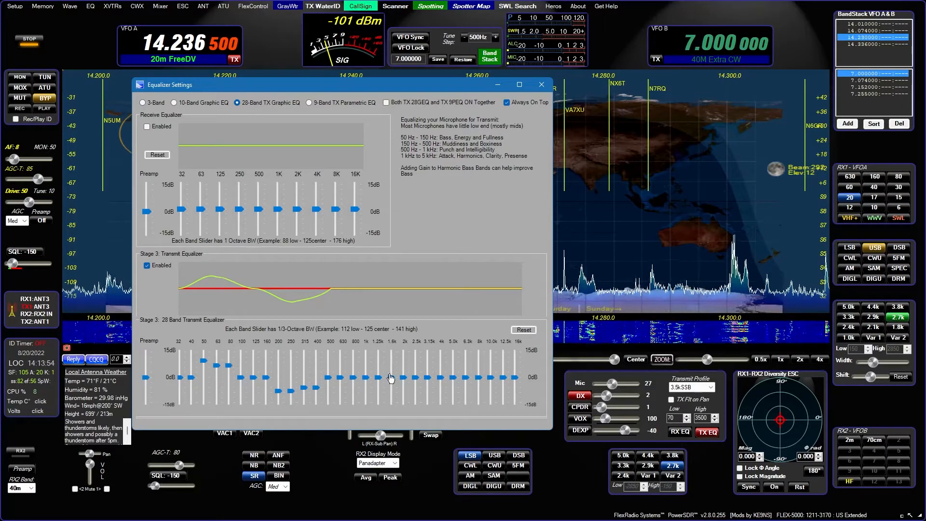
pyautogui.moveTo(408, 382); pyautogui.dragTo(407, 365)
pyautogui.moveTo(415, 382); pyautogui.dragTo(427, 365)
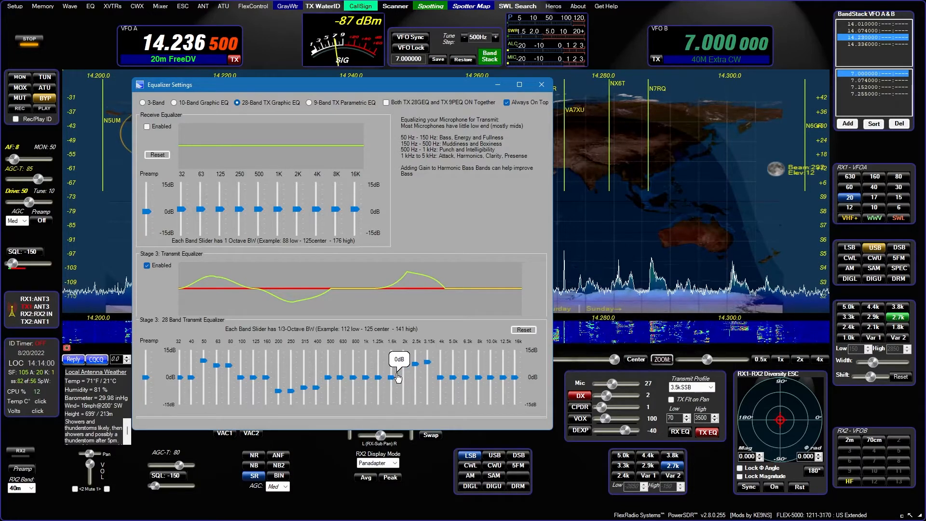
# Step: Disable the transmit equalizer in the equalizer settings
pyautogui.click(146, 265)
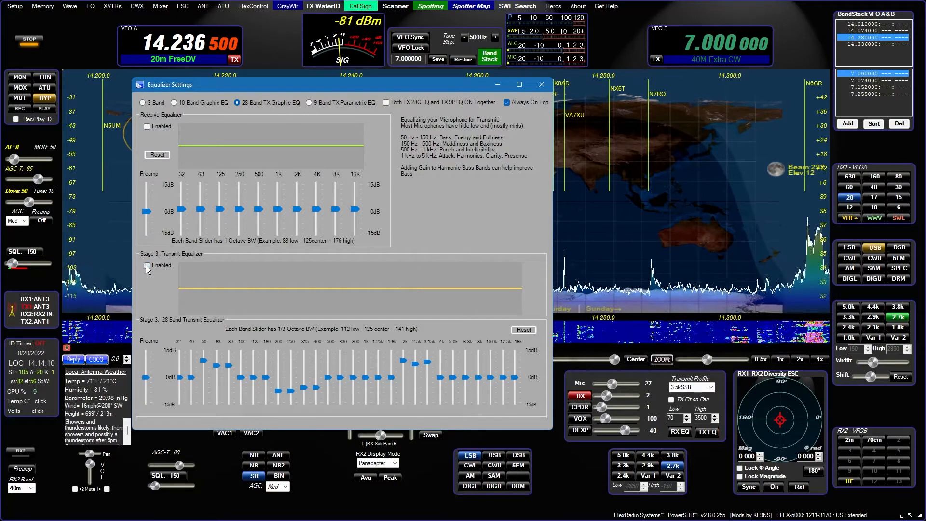
pyautogui.moveTo(277, 355)
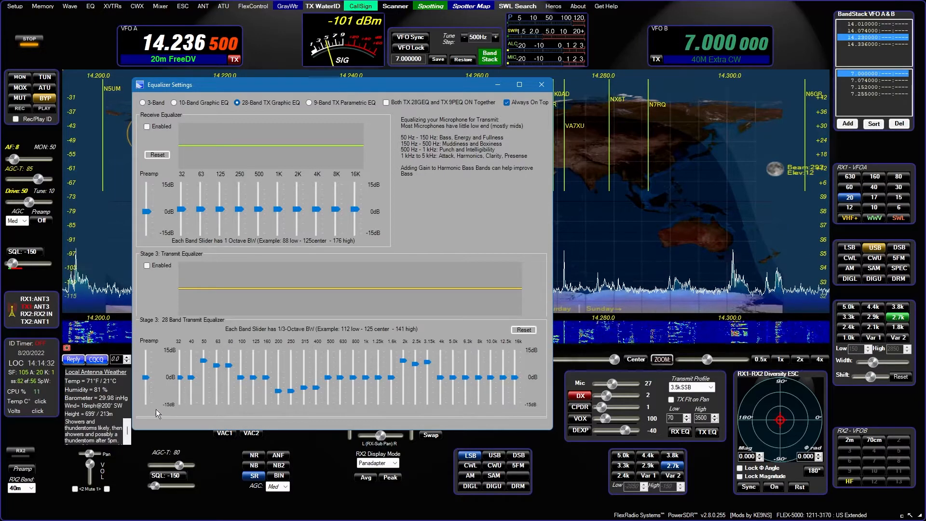
# Step: Lower the 4k to 8k bands and boost the 40 Hz band of the 28-band transmit equalizer
pyautogui.click(447, 398)
pyautogui.click(447, 398)
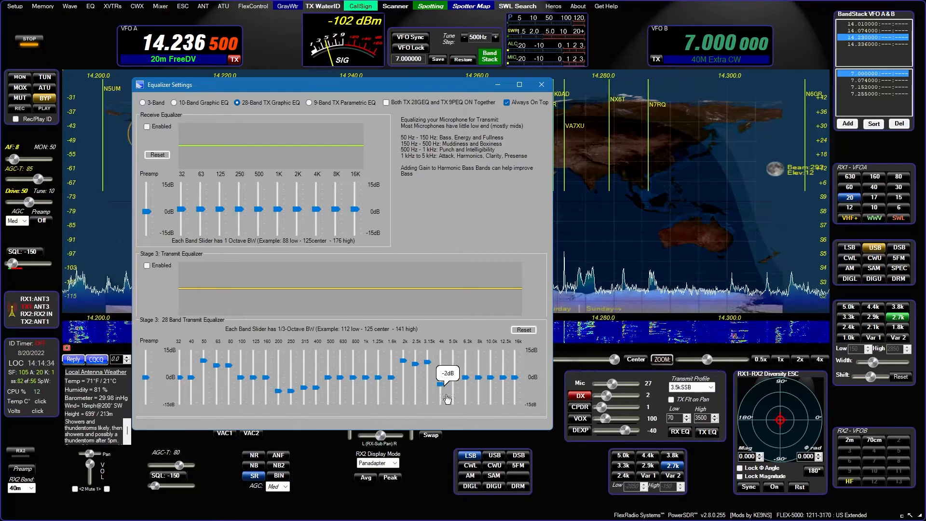
pyautogui.moveTo(454, 380); pyautogui.dragTo(478, 396)
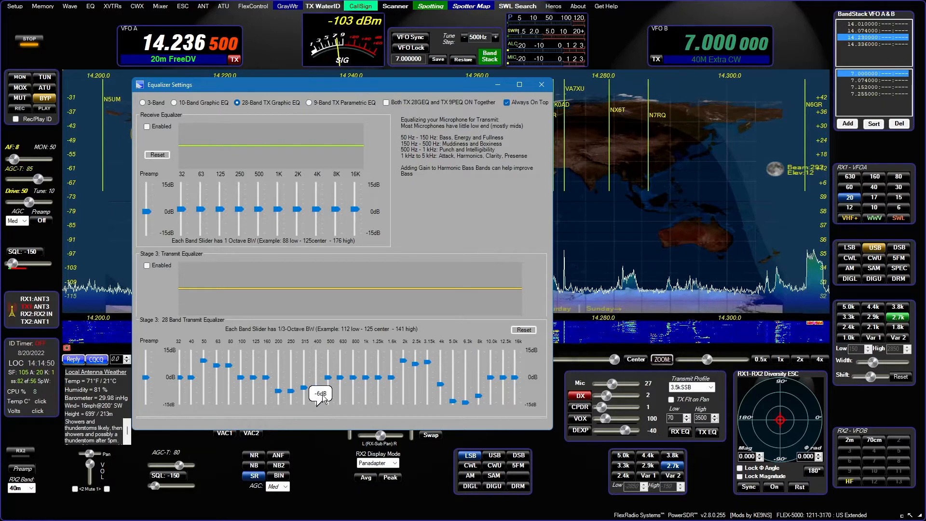
pyautogui.moveTo(331, 389)
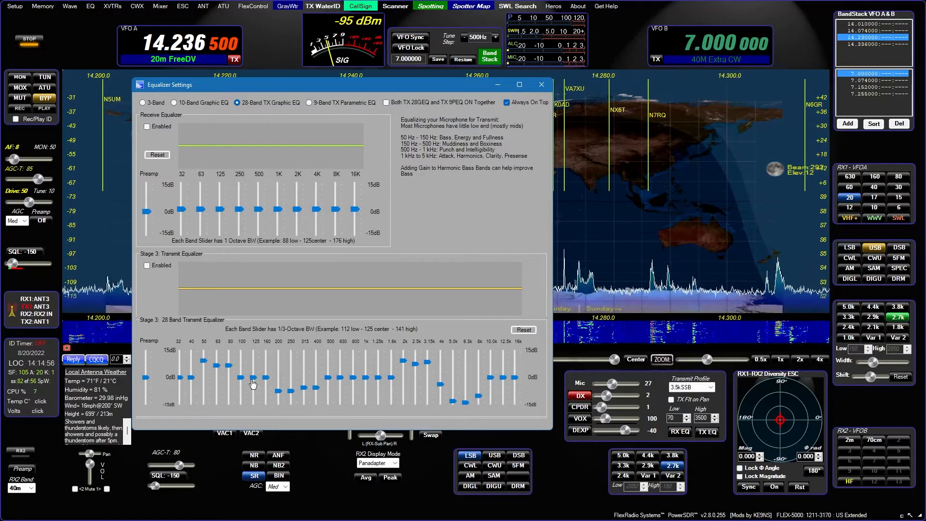
pyautogui.moveTo(477, 365)
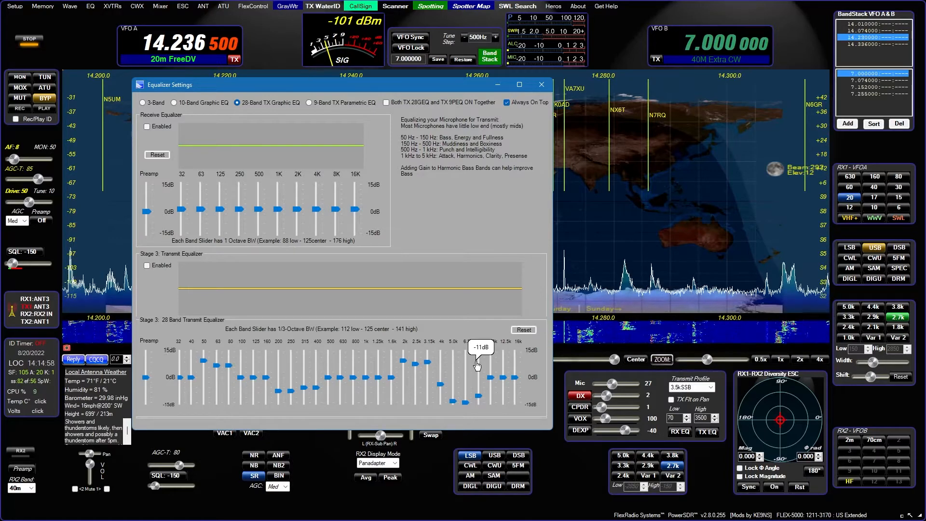
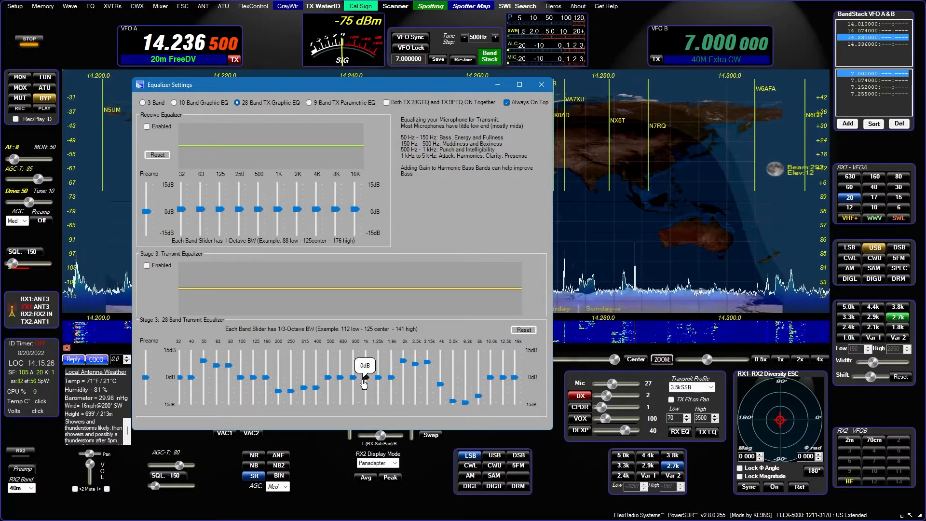
pyautogui.moveTo(191, 381); pyautogui.dragTo(193, 362)
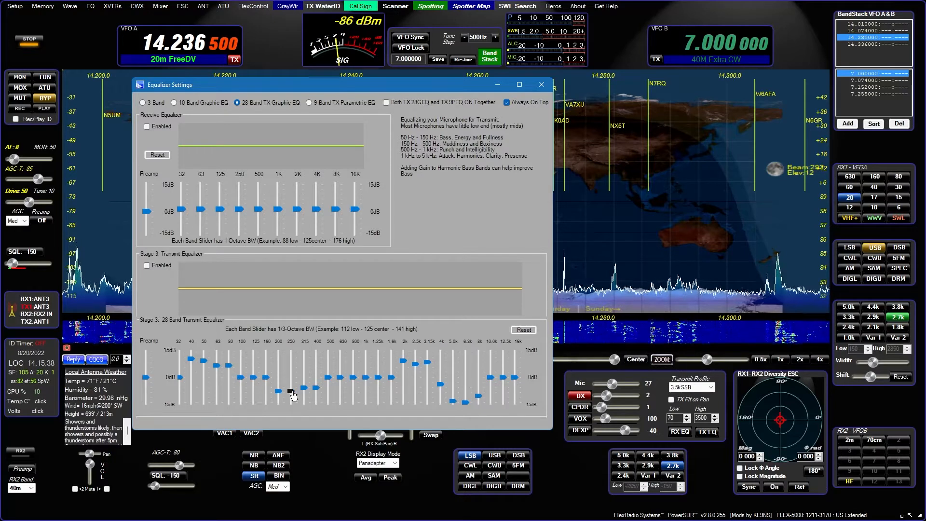
# Step: Reset all bands of the 28-band transmit equalizer, switch to the 9-band TX parametric EQ, and close the equalizer settings
pyautogui.click(525, 333)
pyautogui.click(486, 290)
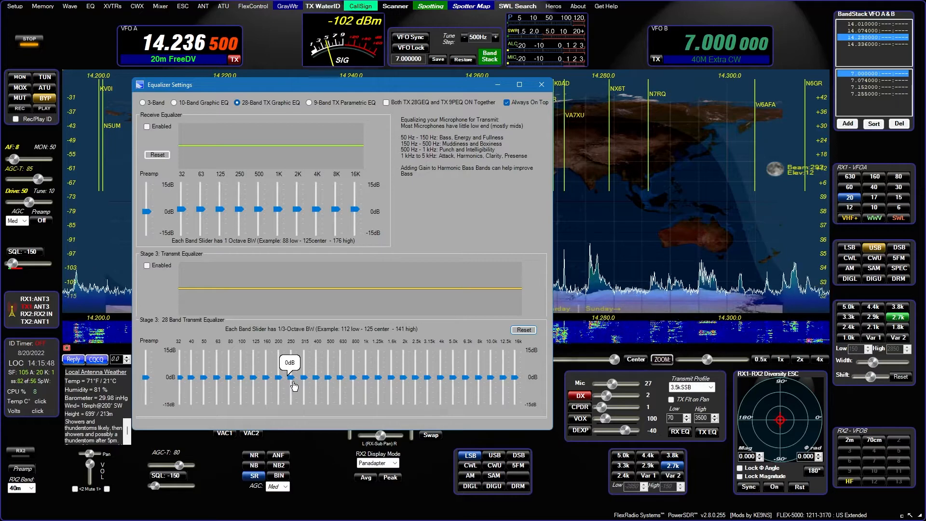
pyautogui.click(309, 103)
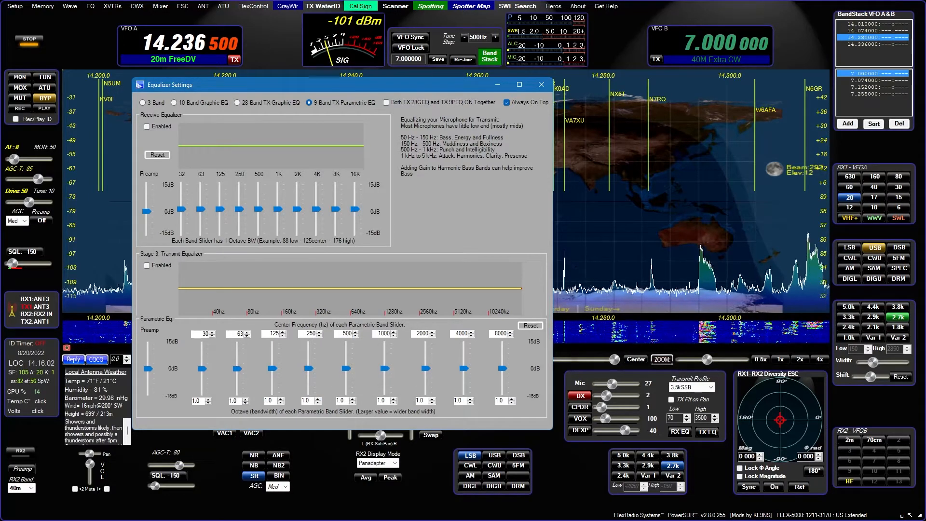
pyautogui.click(541, 84)
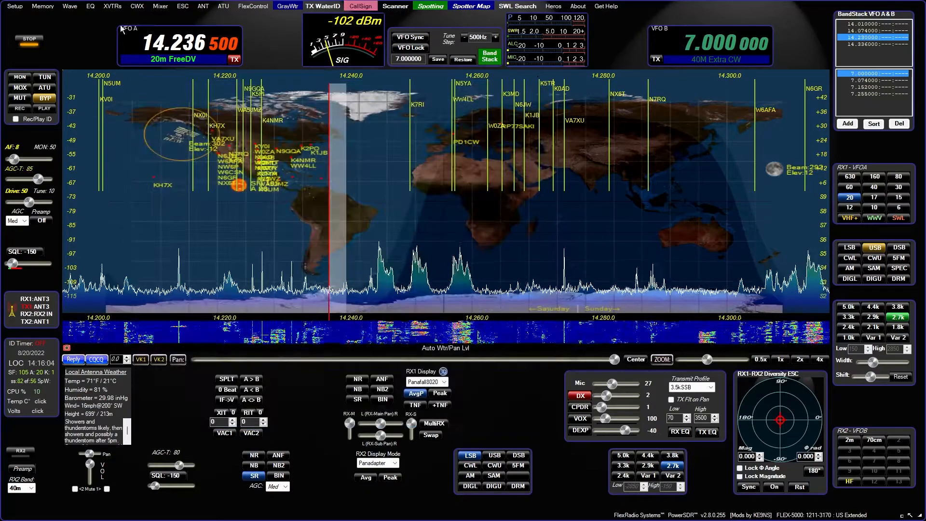
# Step: Set the DSP leveler to attack 1, decay 125, hang 170 ms and the ALC to attack 1, decay 20, hang 170 ms, and apply
pyautogui.click(15, 6)
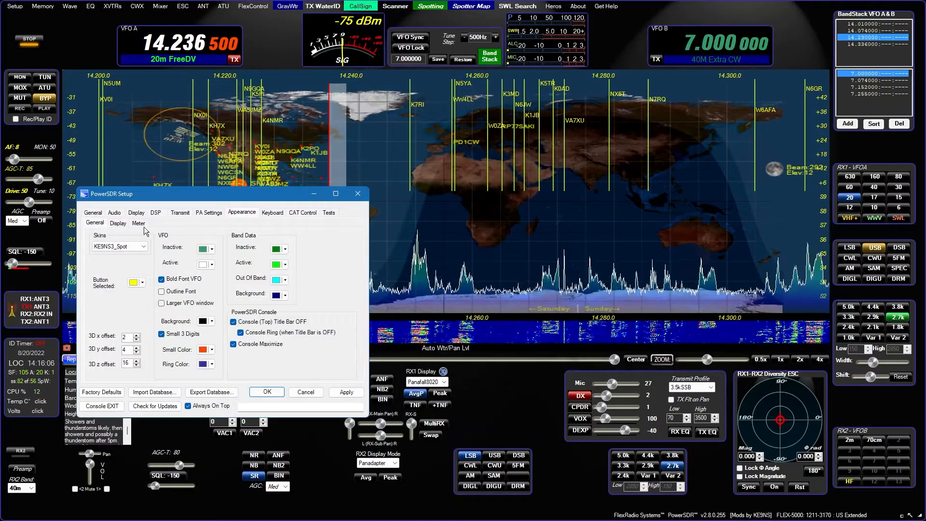
pyautogui.click(155, 212)
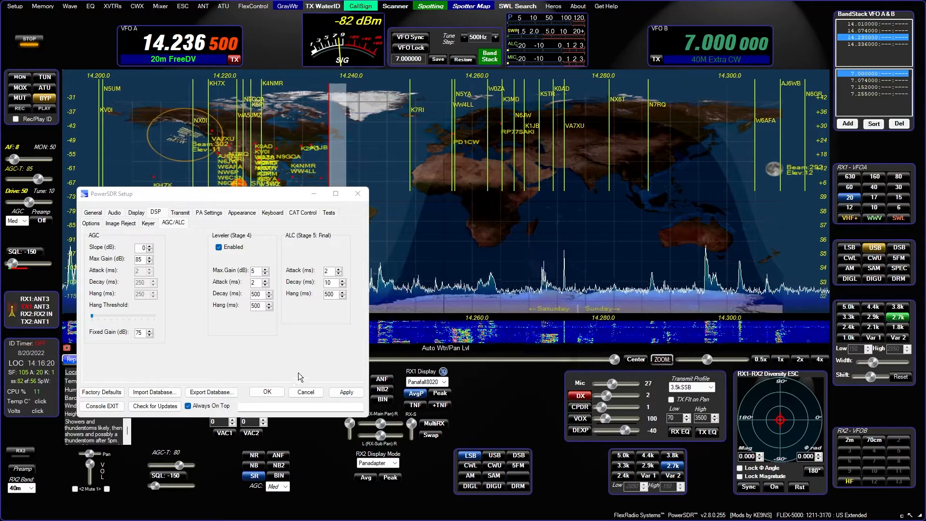
pyautogui.click(256, 283)
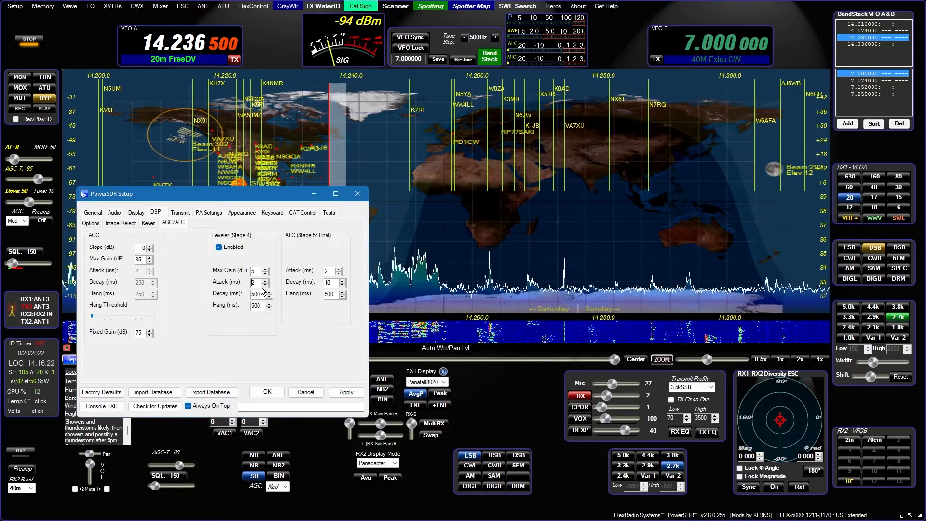
pyautogui.write('1')
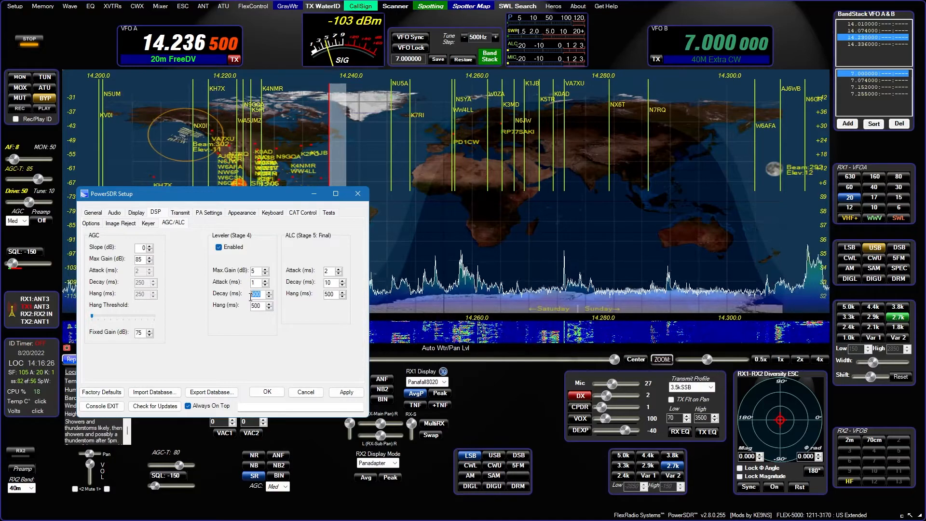
pyautogui.write('125')
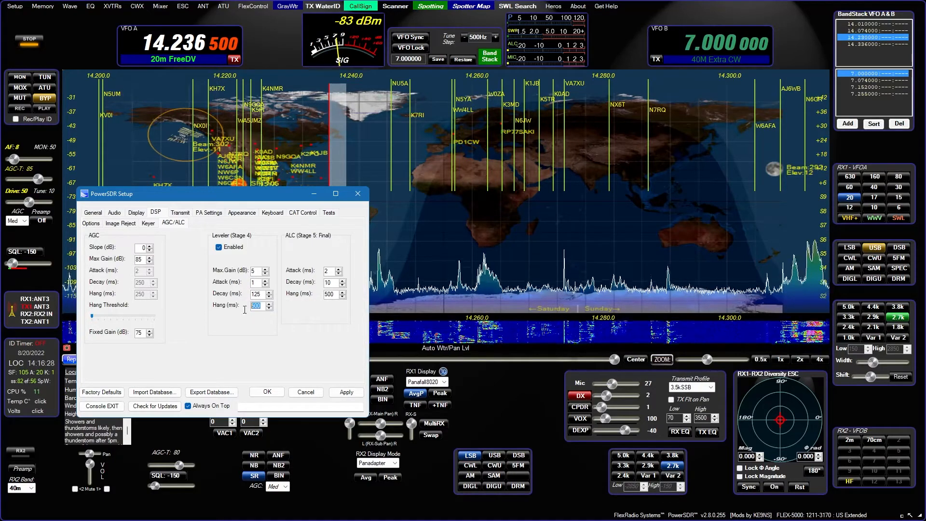
pyautogui.write('170')
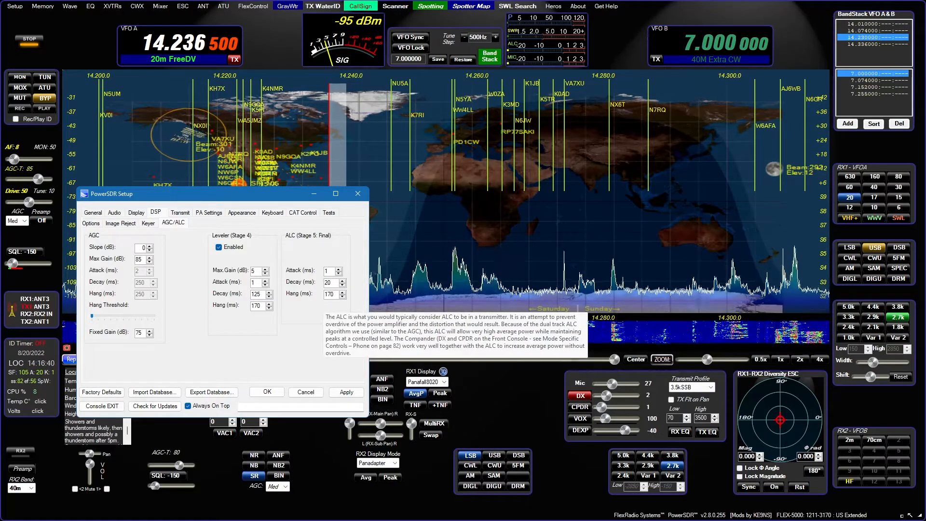
pyautogui.click(353, 390)
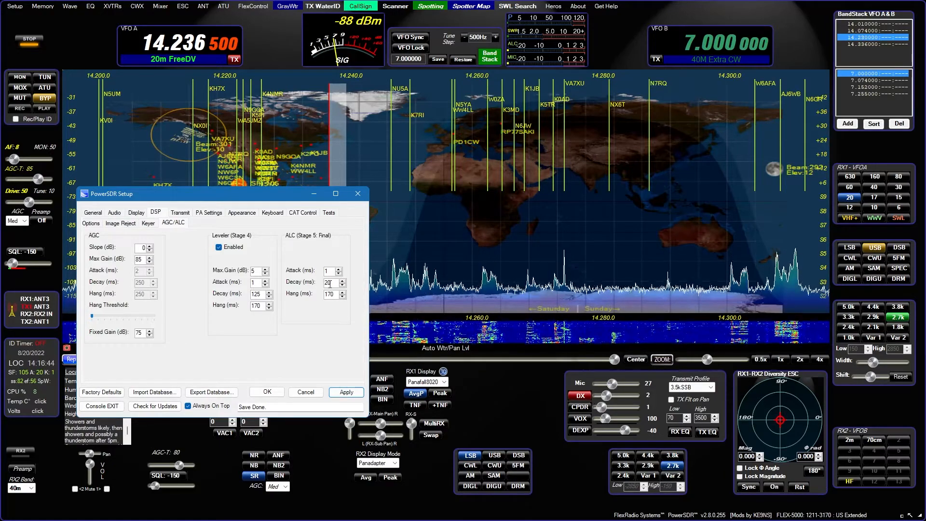
pyautogui.click(268, 393)
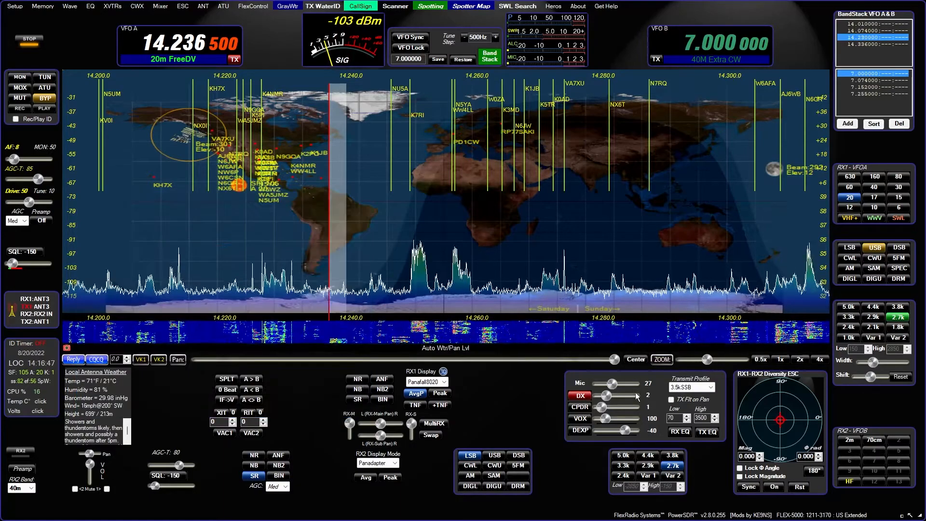
# Step: Show the transmit filter on the panadapter and save the current transmit settings over the 3.5kSSB profile
pyautogui.click(671, 400)
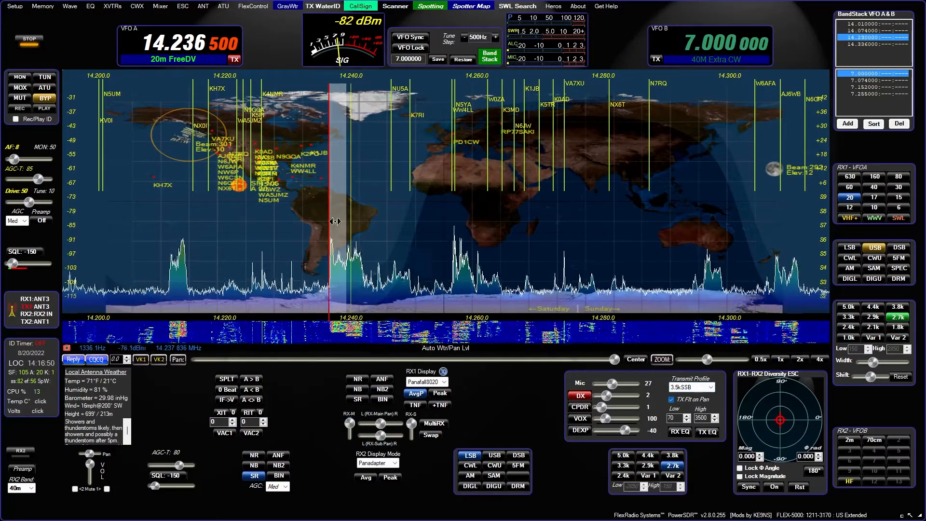
pyautogui.rightClick(698, 389)
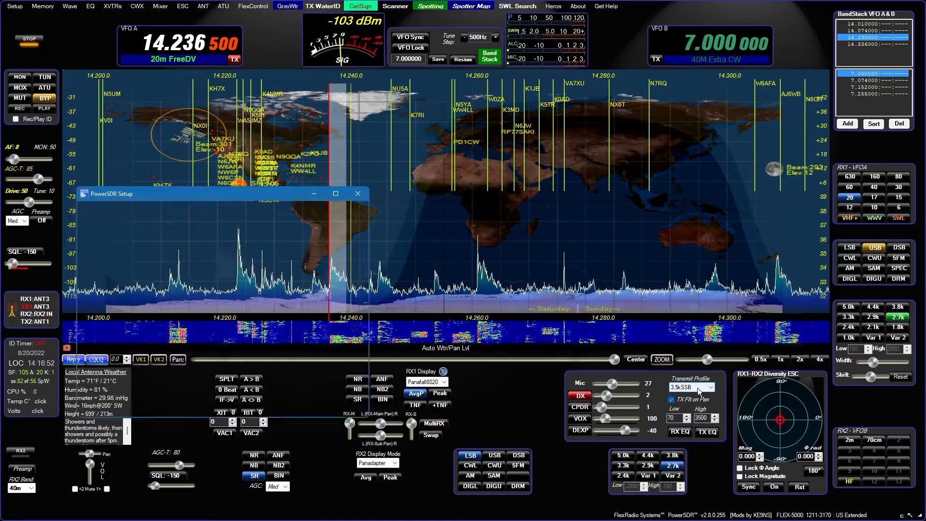
pyautogui.click(106, 249)
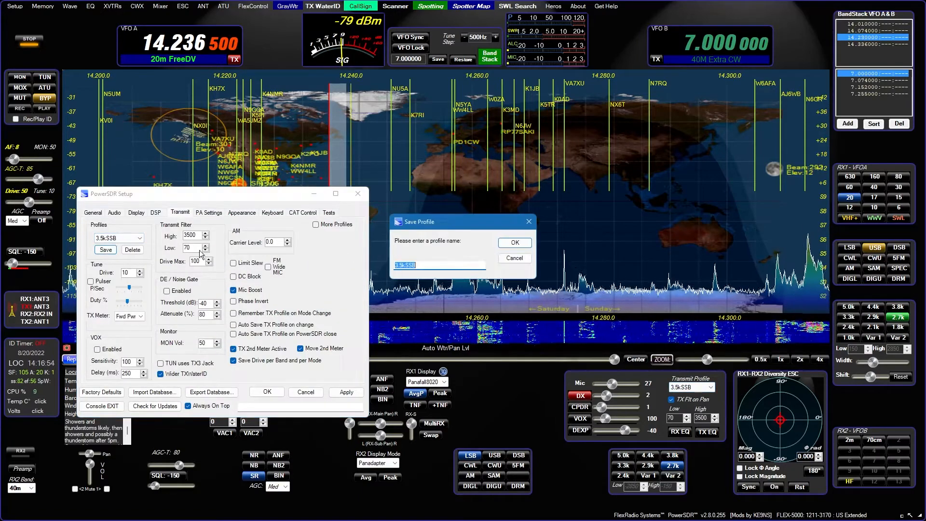
pyautogui.click(515, 243)
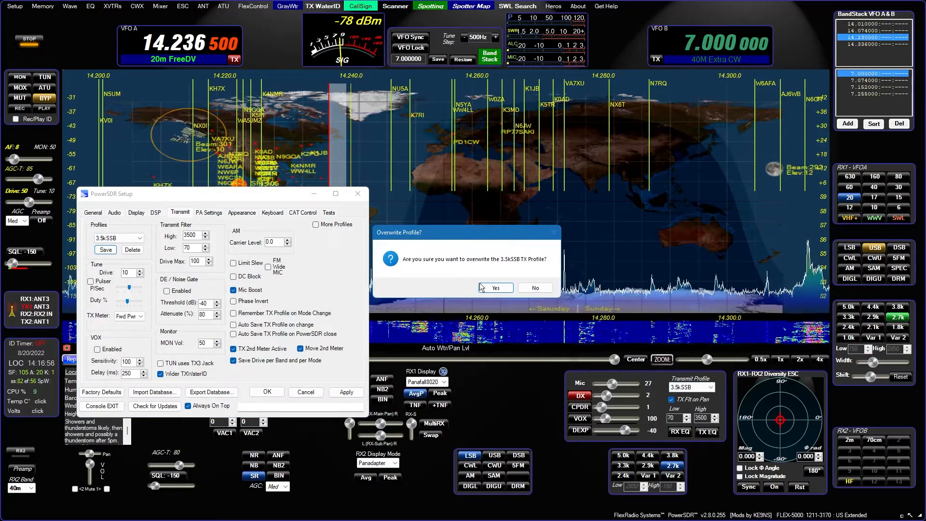
pyautogui.click(494, 287)
# Step: Set the transmit filter to high 6000 and low 0, and save it as a new profile named 6.0k eSSB
pyautogui.moveTo(253, 194); pyautogui.dragTo(317, 196)
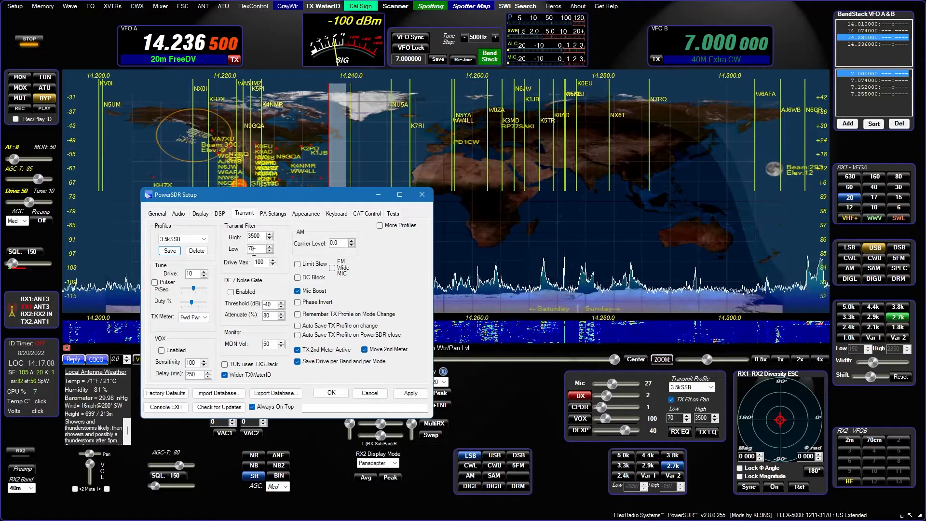
pyautogui.doubleClick(262, 236)
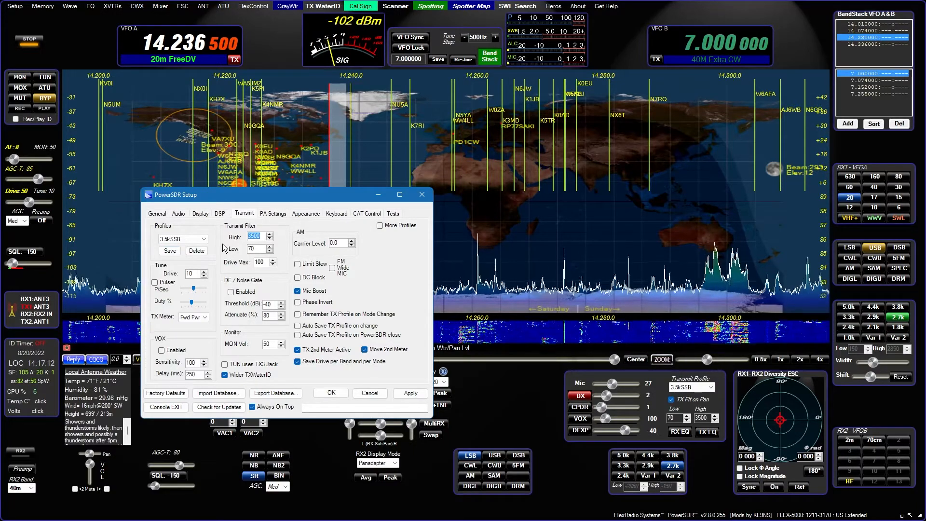
pyautogui.write('5')
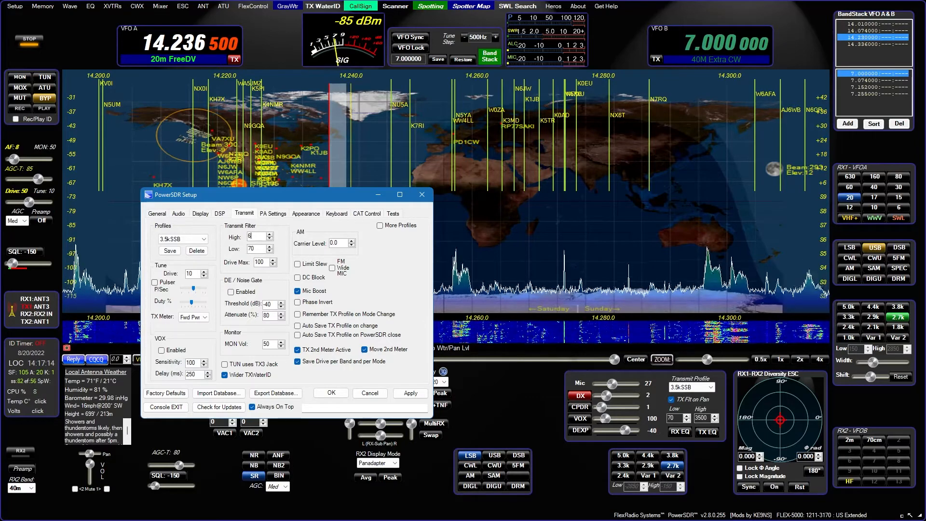
pyautogui.write('000')
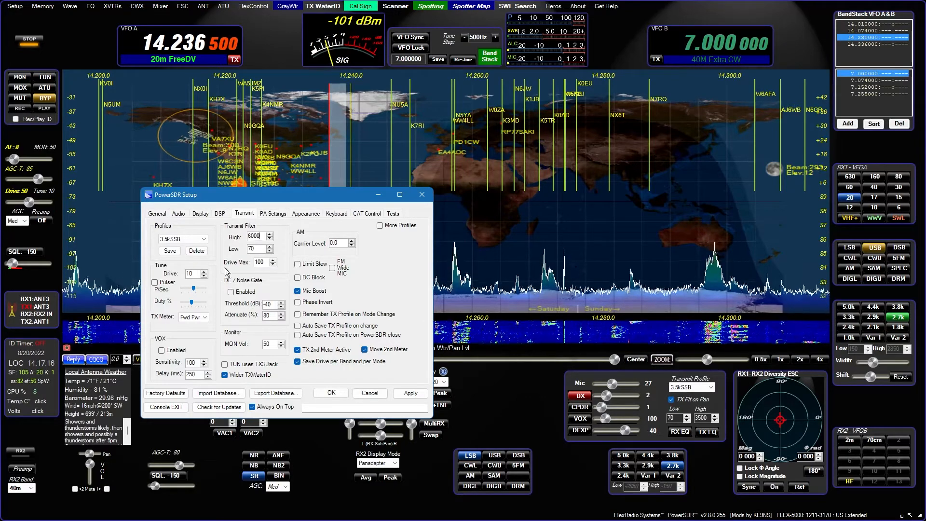
pyautogui.press('Tab')
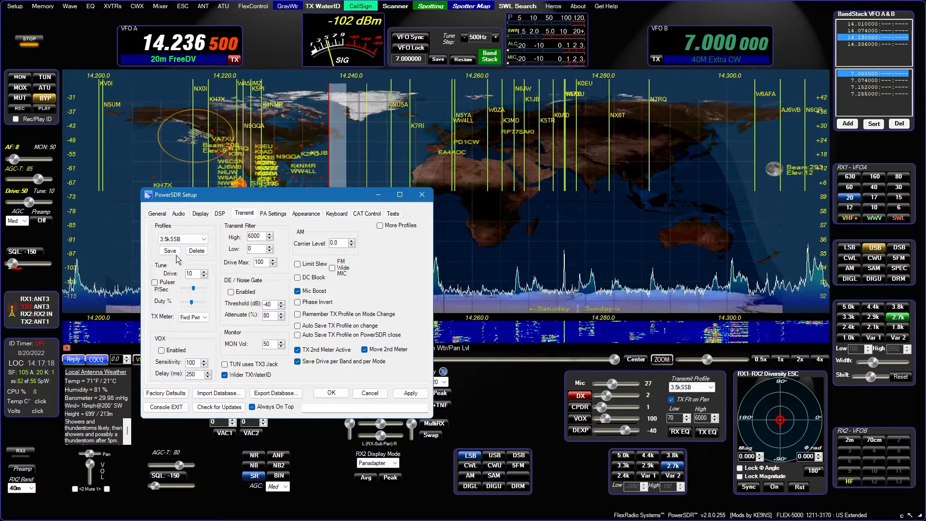
pyautogui.click(173, 251)
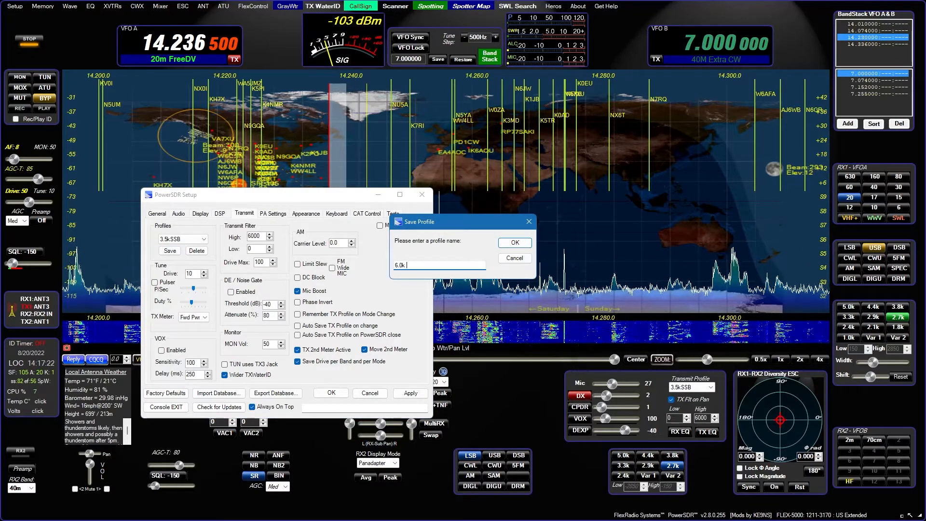
pyautogui.click(517, 245)
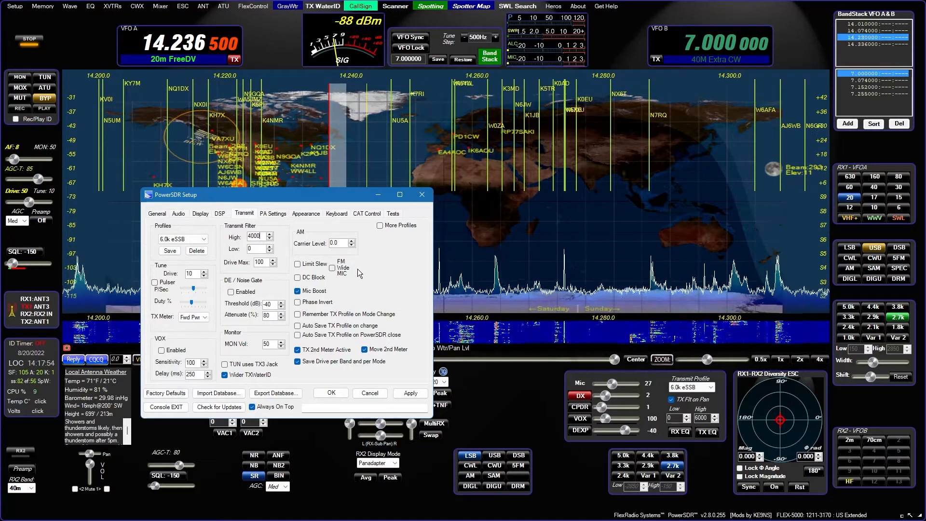
# Step: In the 28-band TX graphic EQ, cut the 63–100 Hz bands slightly, boost the 2.5k–4k bands, and close the equalizer settings
pyautogui.click(708, 433)
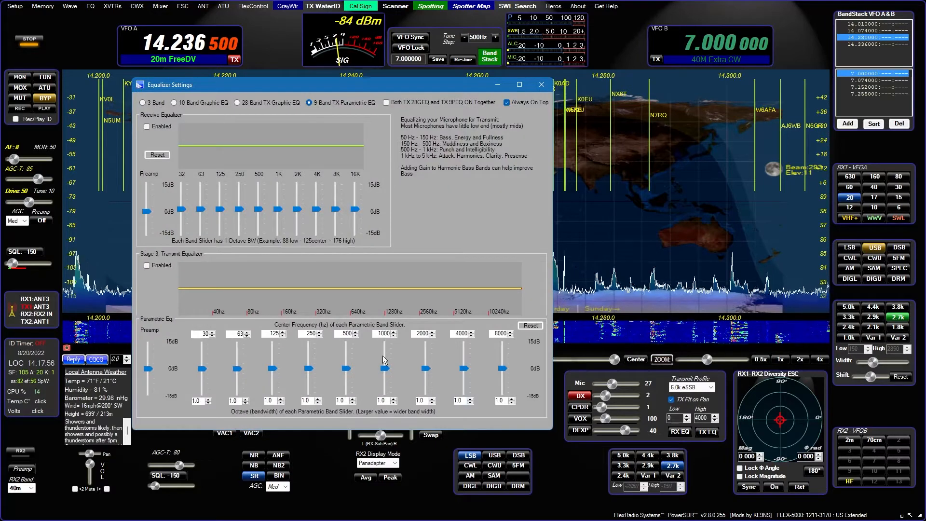
pyautogui.click(237, 103)
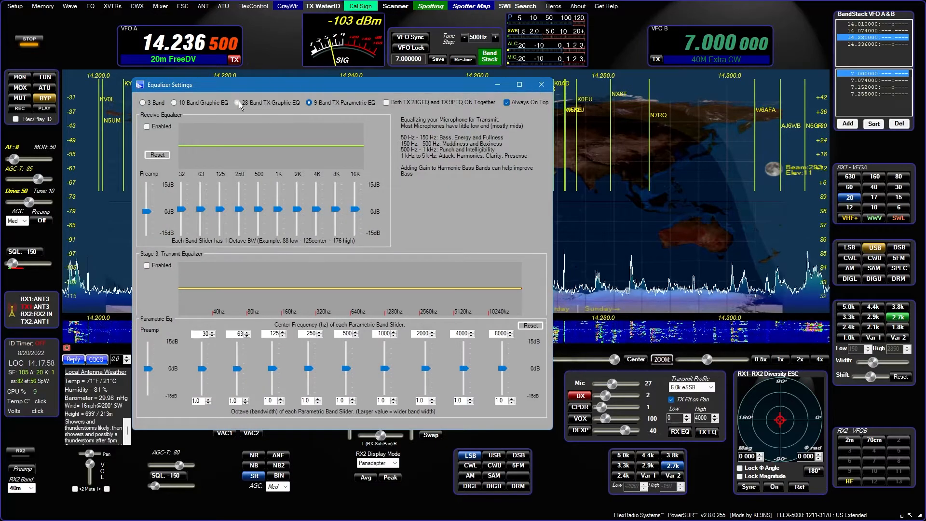
pyautogui.moveTo(419, 377); pyautogui.dragTo(441, 367)
pyautogui.moveTo(228, 378)
pyautogui.mouseDown()
pyautogui.moveTo(241, 386)
pyautogui.moveTo(217, 382)
pyautogui.mouseUp()
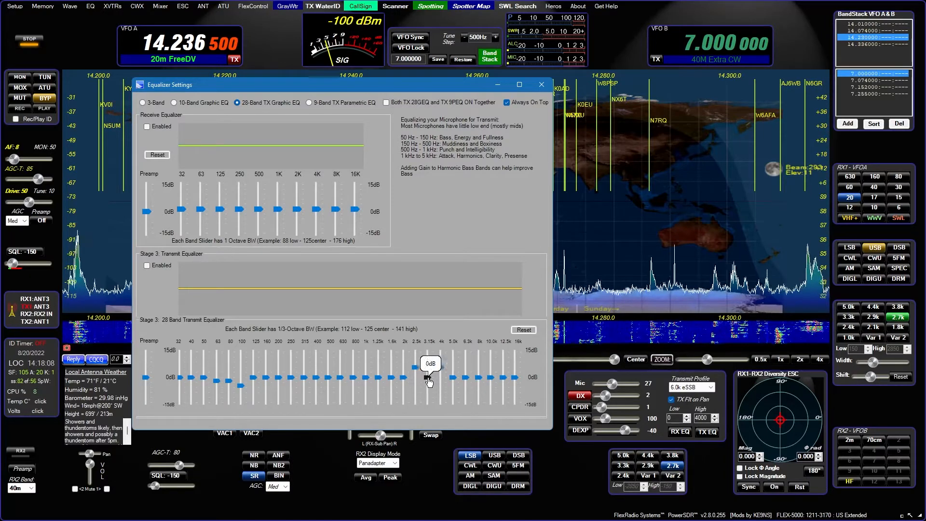
pyautogui.moveTo(427, 377); pyautogui.dragTo(427, 375)
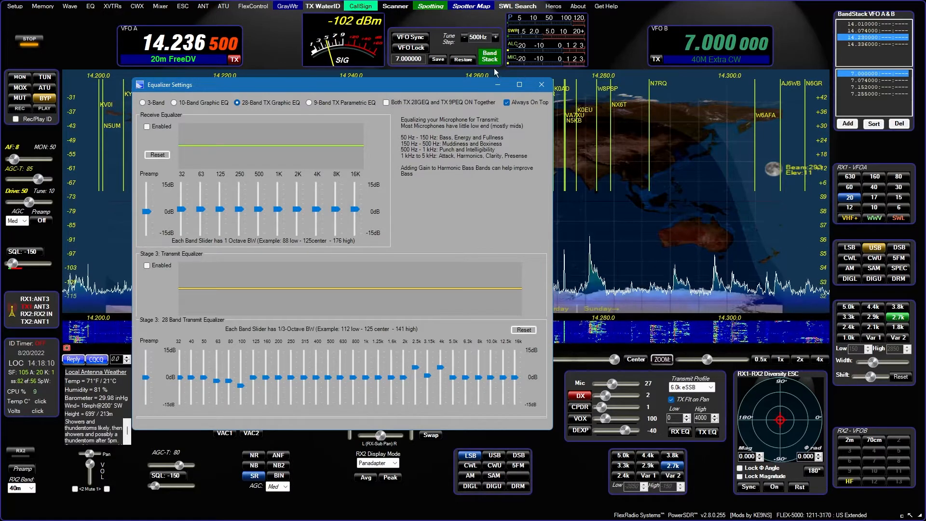
pyautogui.click(541, 85)
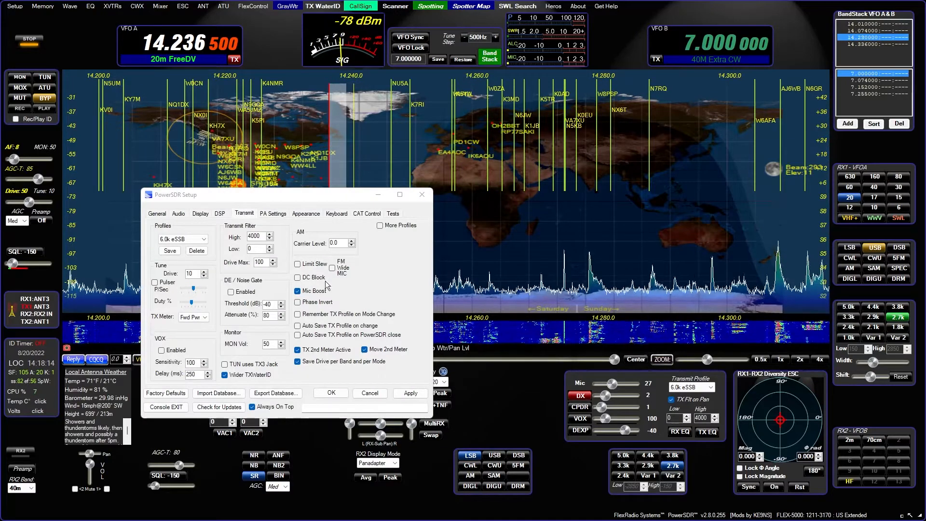
# Step: Set the AM carrier level to 6.0 and the drive to 100, and save a new transmit profile named 4k AM
pyautogui.click(338, 244)
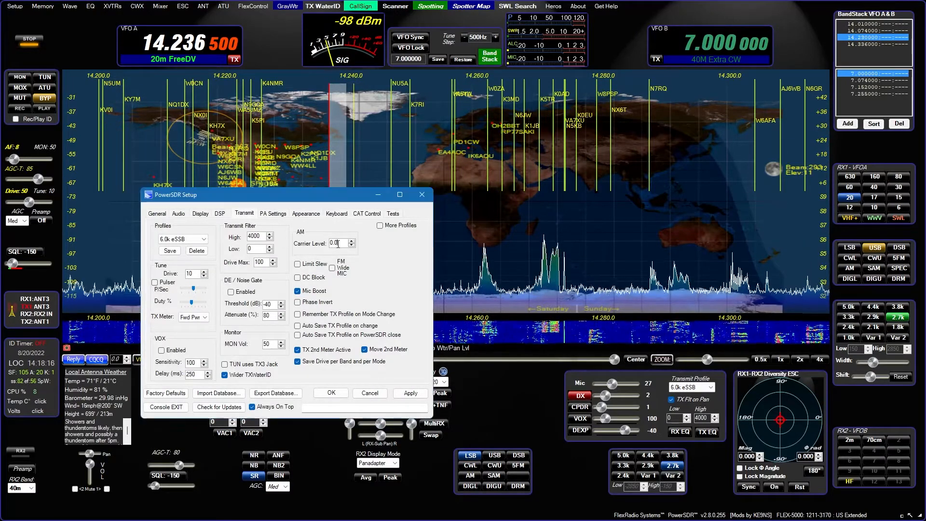
pyautogui.write('6')
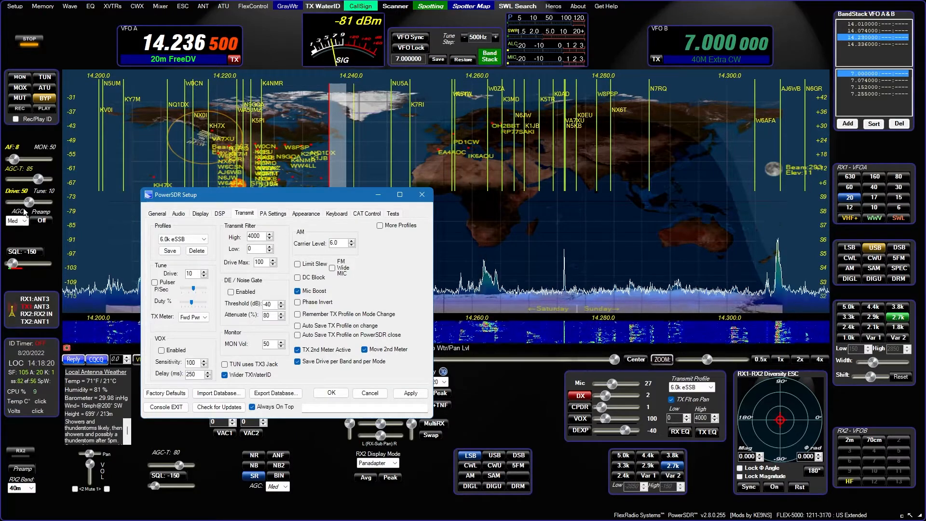
pyautogui.click(21, 197)
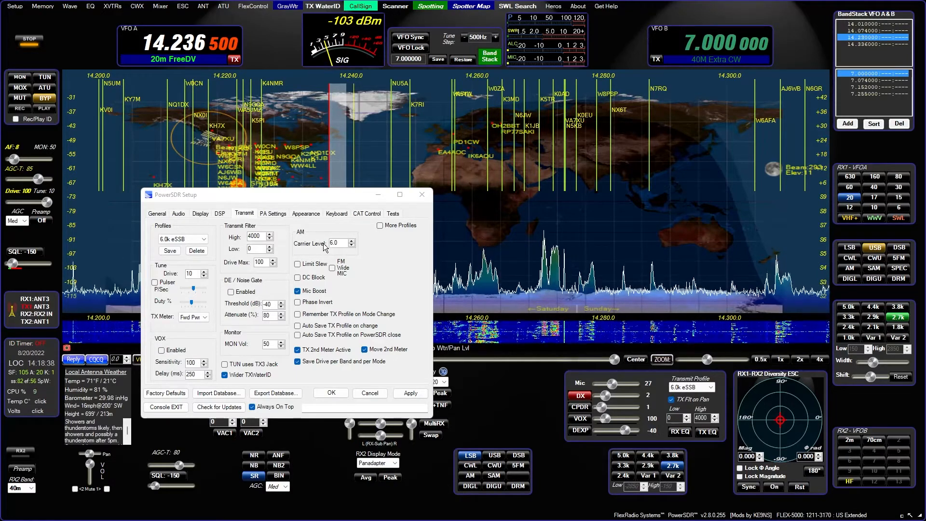
pyautogui.click(169, 250)
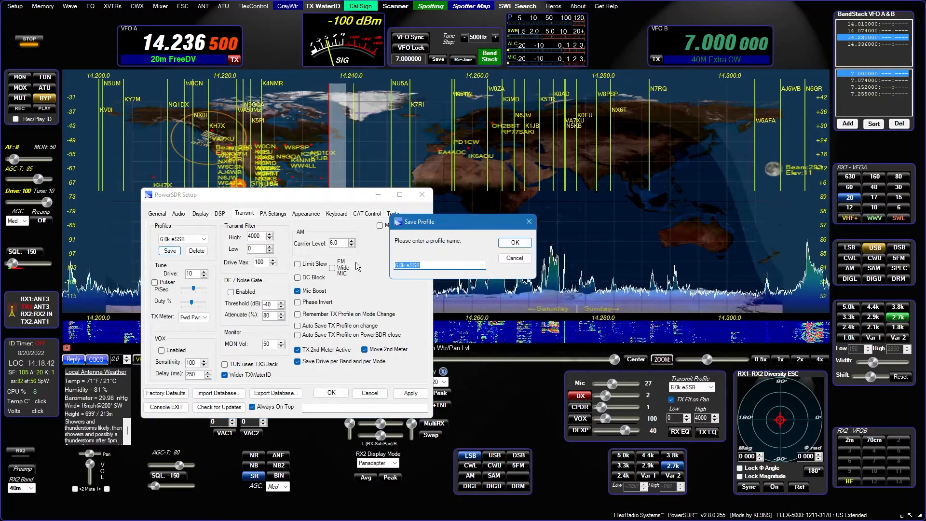
pyautogui.write('4k AM')
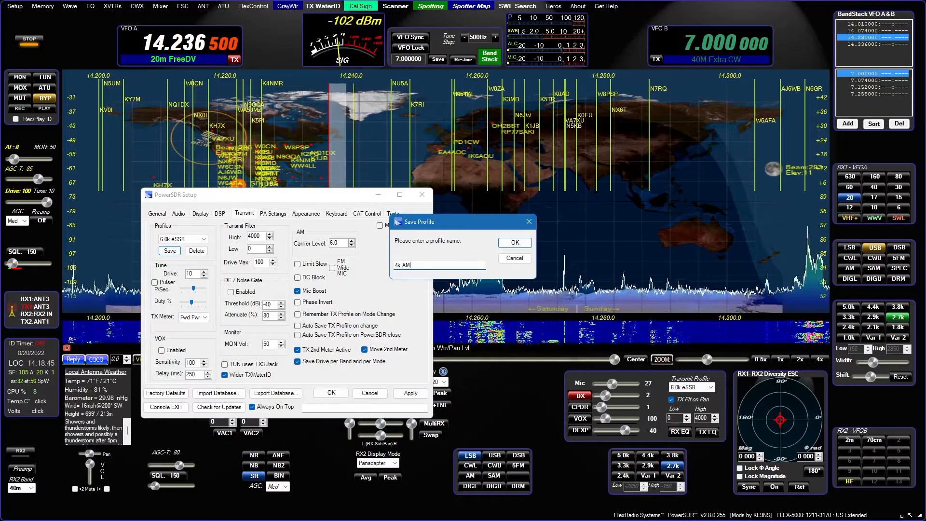
pyautogui.click(519, 242)
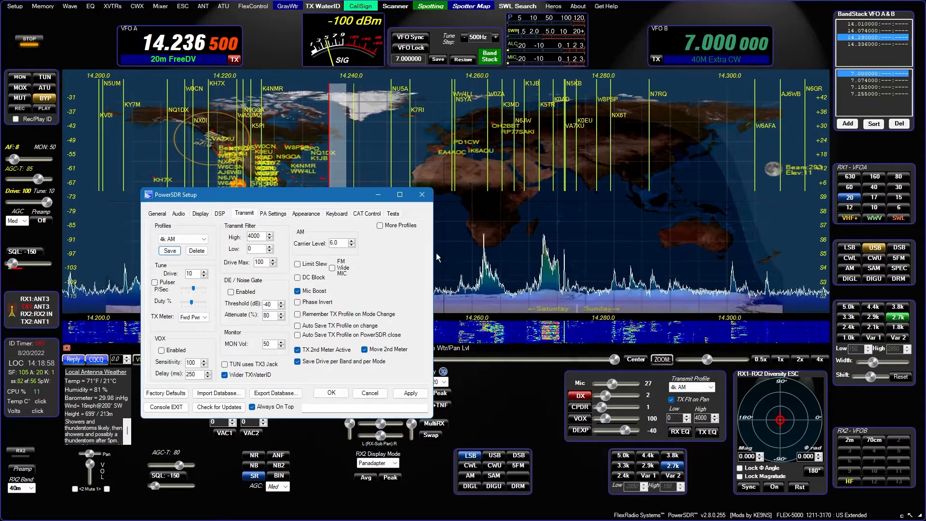
# Step: In the DSP AGC/ALC settings, set the ALC decay to 1 ms and the ALC hang to 10 ms
pyautogui.click(219, 214)
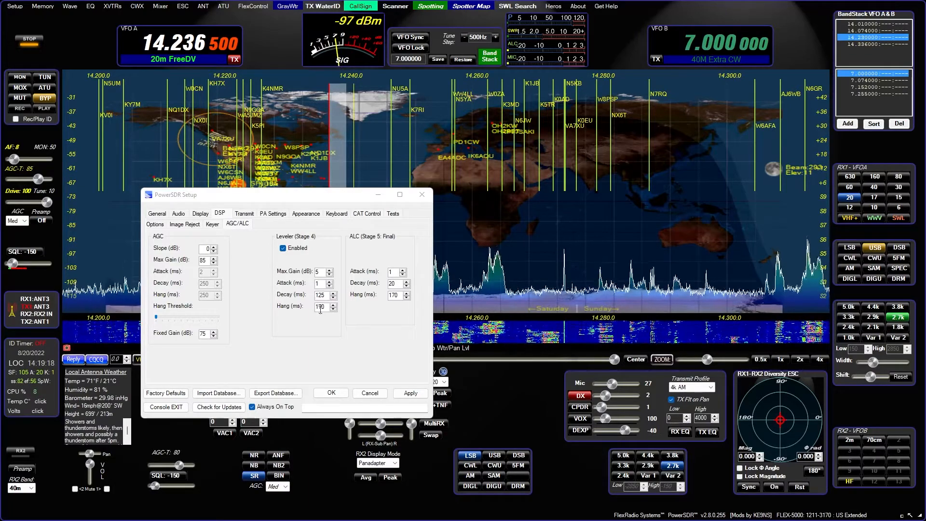
pyautogui.doubleClick(395, 283)
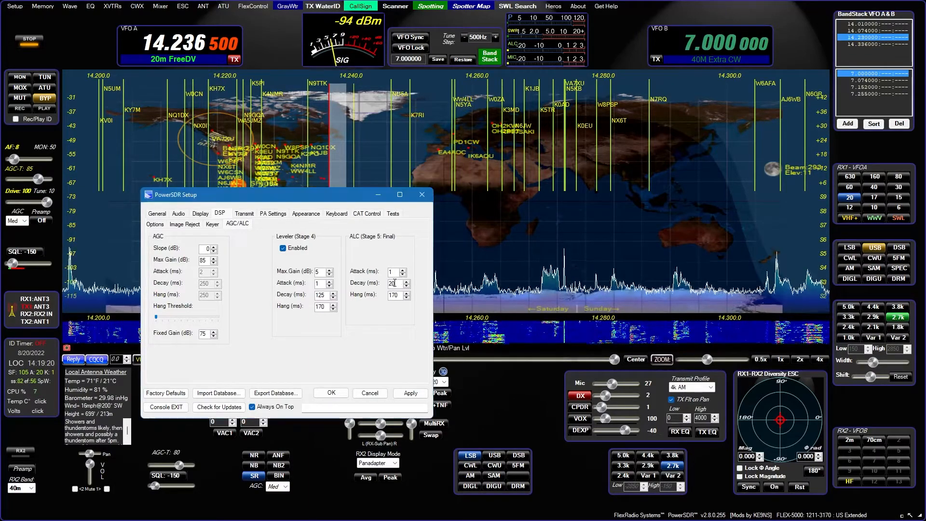
pyautogui.write('1')
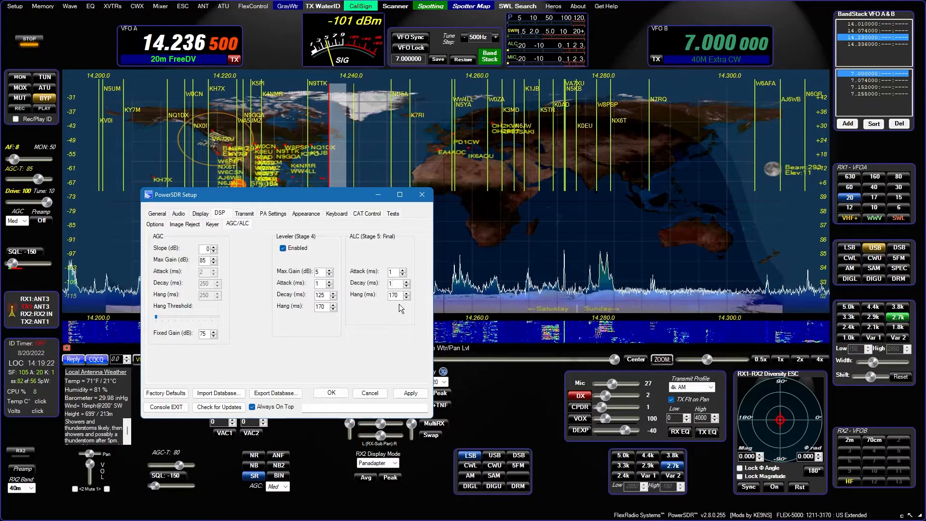
pyautogui.doubleClick(402, 296)
pyautogui.write('0')
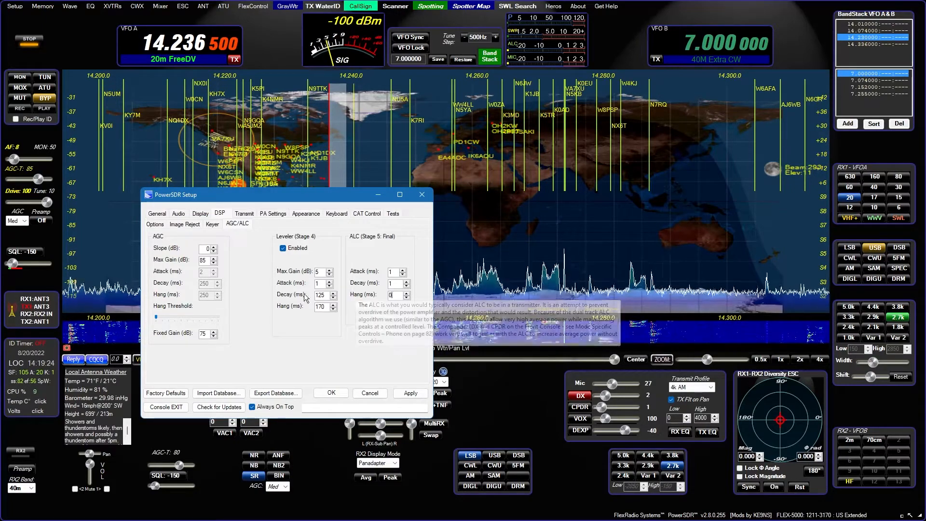
pyautogui.press('BackSpace')
pyautogui.write('10')
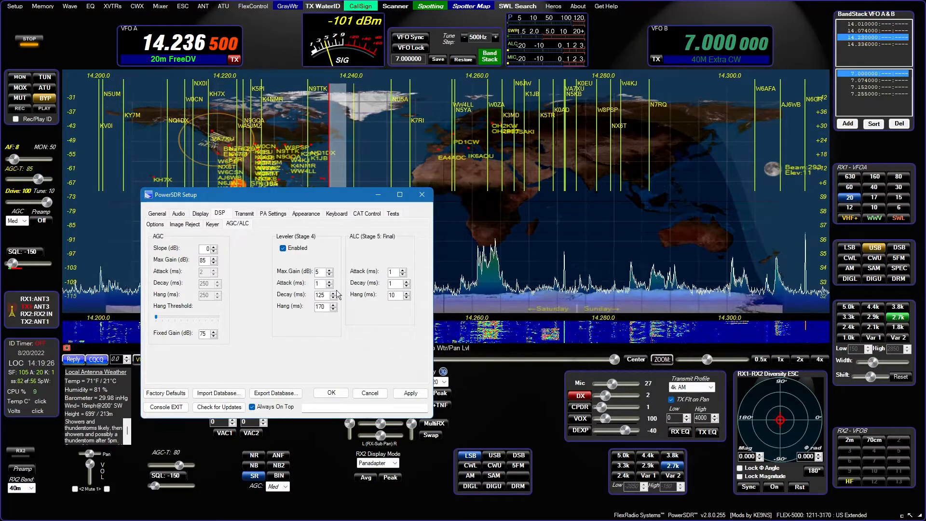
pyautogui.click(323, 272)
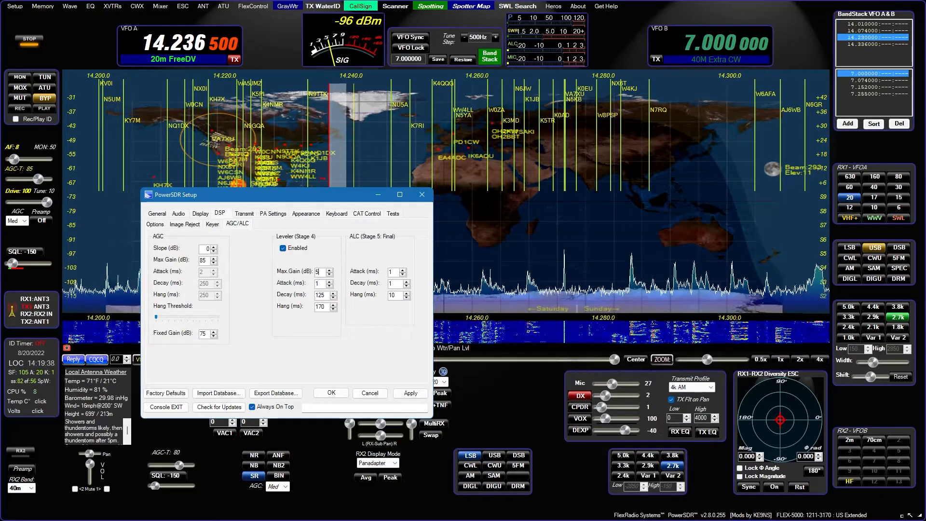
# Step: Enable the CPDR compander at level 2 and apply the setup changes
pyautogui.click(581, 409)
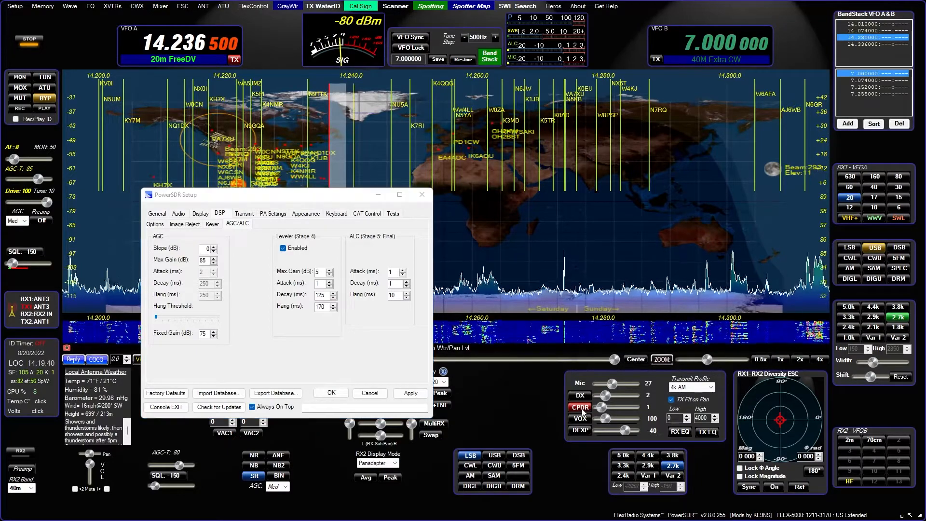
pyautogui.moveTo(600, 410); pyautogui.dragTo(607, 410)
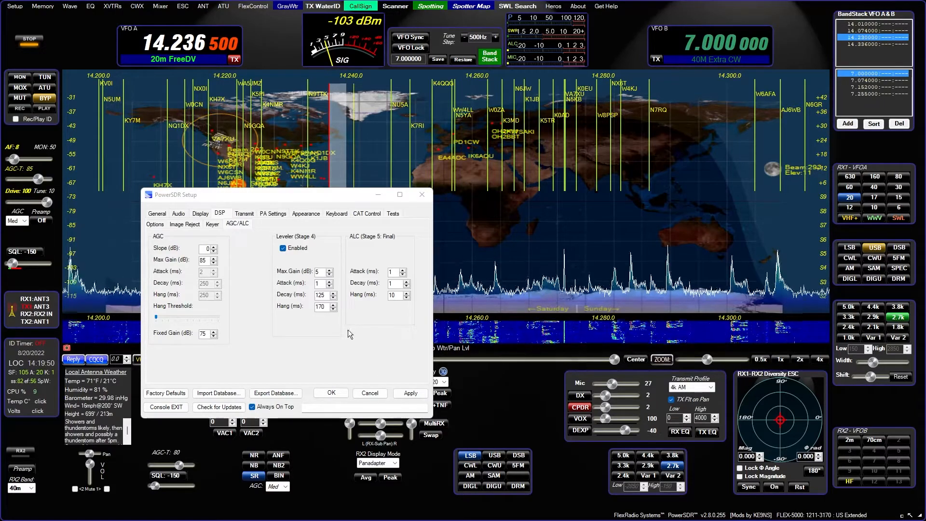
pyautogui.click(410, 392)
# Step: Save the current transmit settings over the 4k AM profile and display the console's list of transmit profiles
pyautogui.click(243, 214)
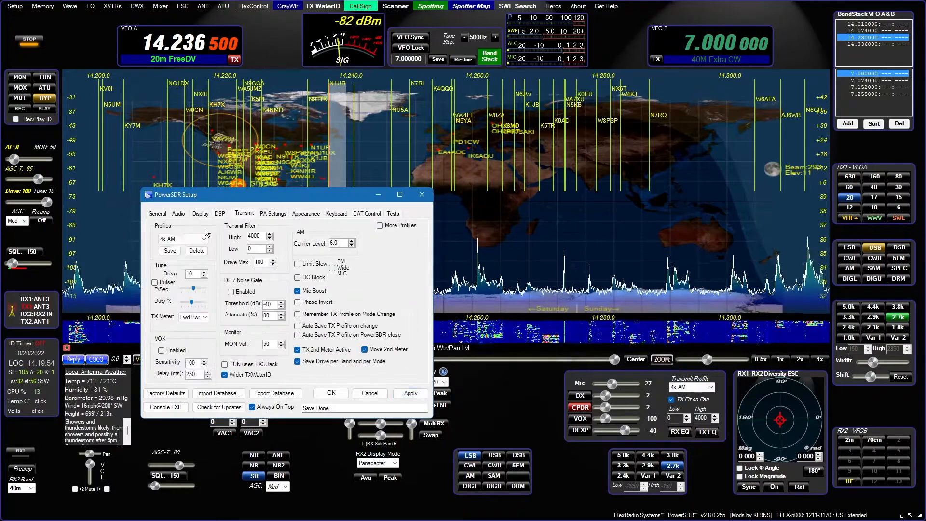
pyautogui.click(170, 251)
pyautogui.click(522, 246)
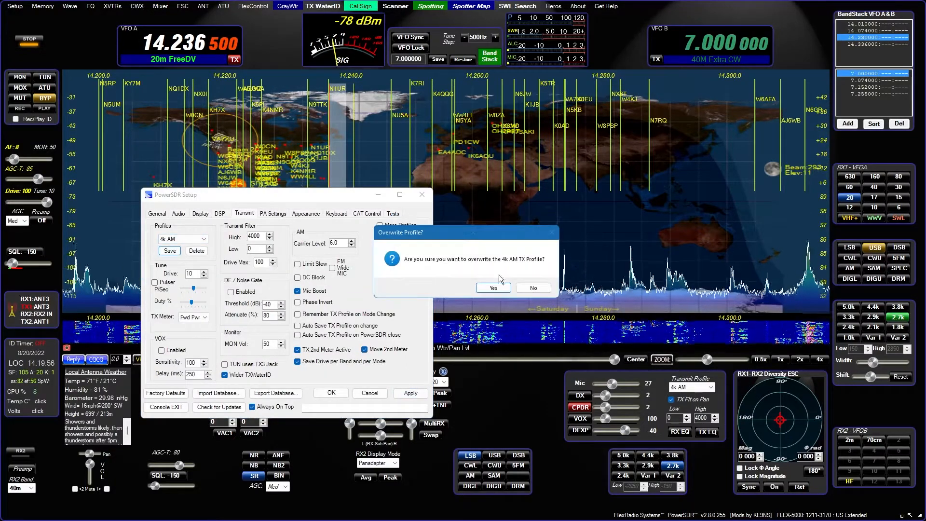
pyautogui.click(486, 288)
pyautogui.click(694, 387)
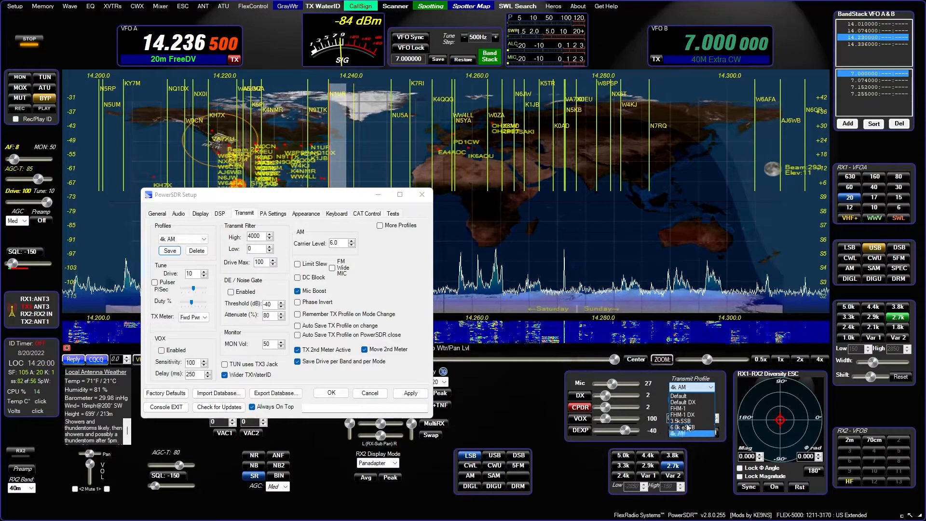
pyautogui.click(693, 433)
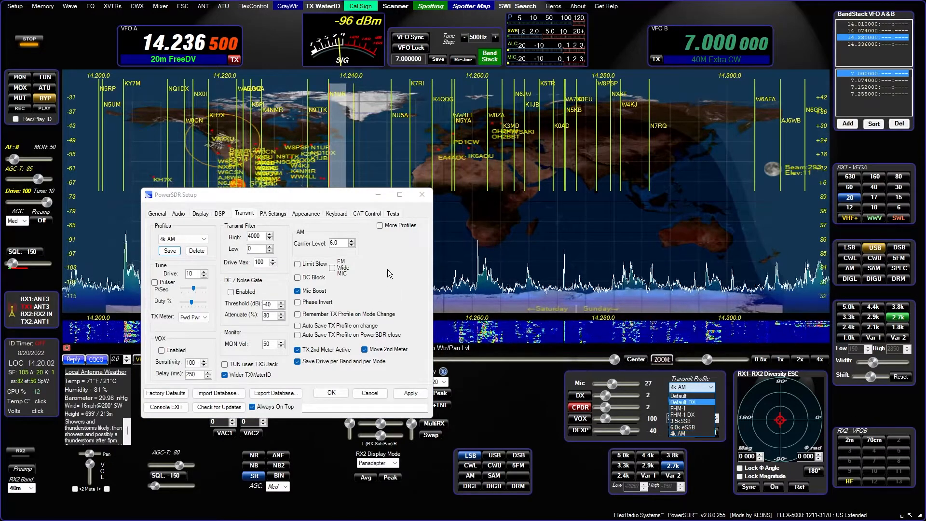